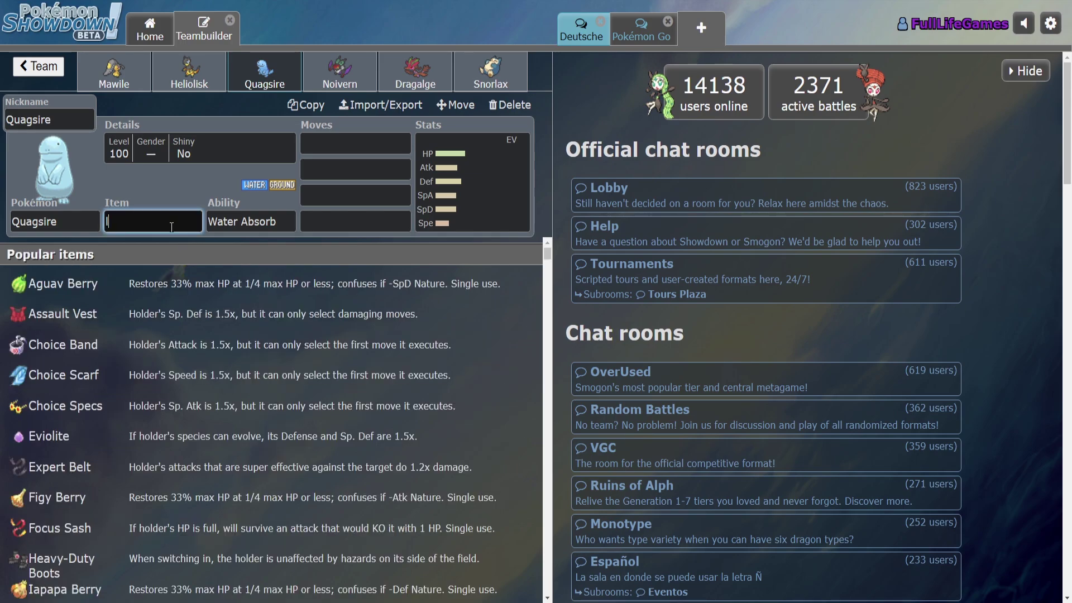
Give Quagsire Leftovers and an Impish EV spread of 252 HP, 252 Defense and 4 Sp. Def
type("le")
left_click(168, 342)
left_click(357, 246)
left_click(260, 387)
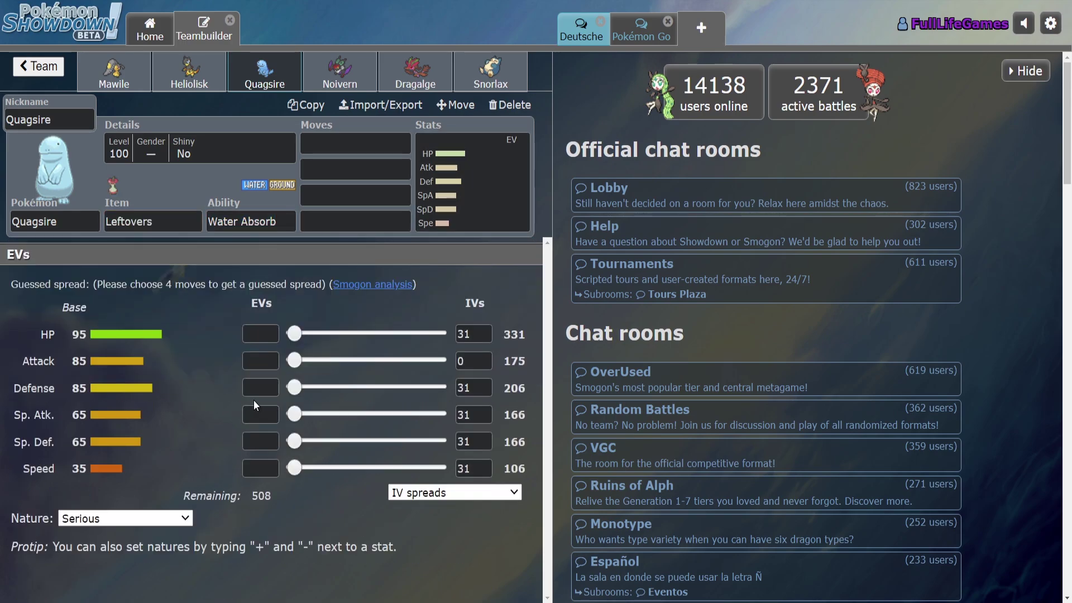
type("252+")
left_click(259, 413)
type("-")
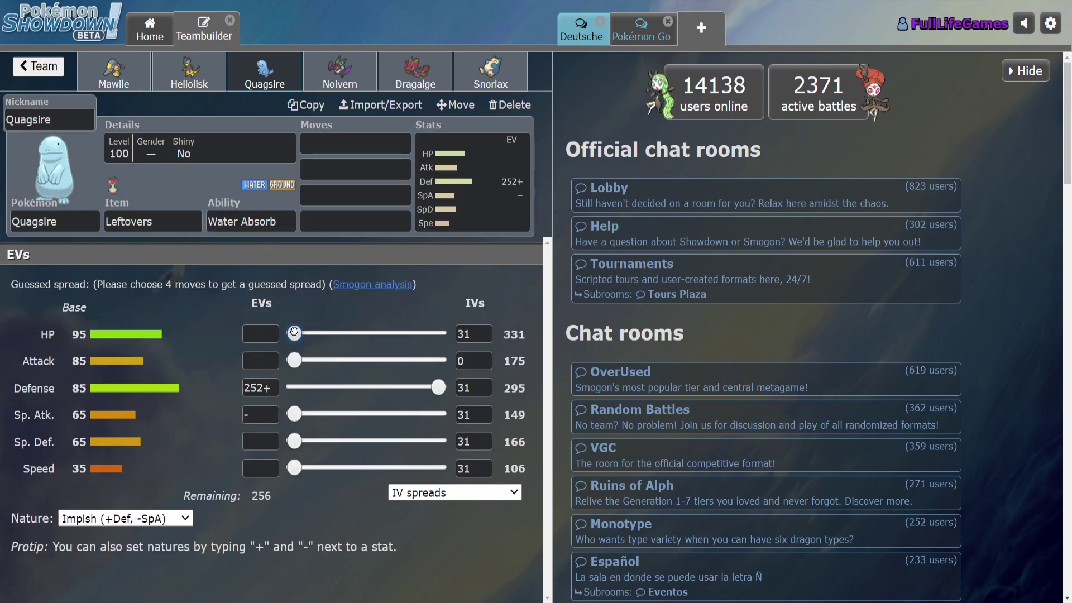
left_click_drag(295, 334, 447, 335)
left_click(307, 445)
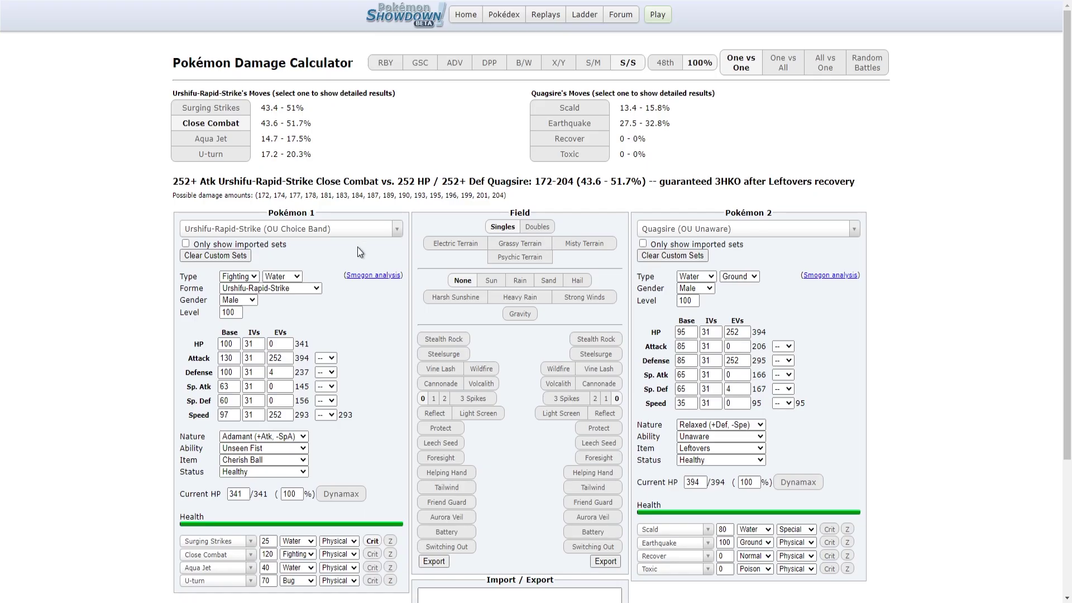
In the Damage Calculator, load Amoonguss's OU Defensive set as Pokémon 1
left_click(340, 235)
type("amoo")
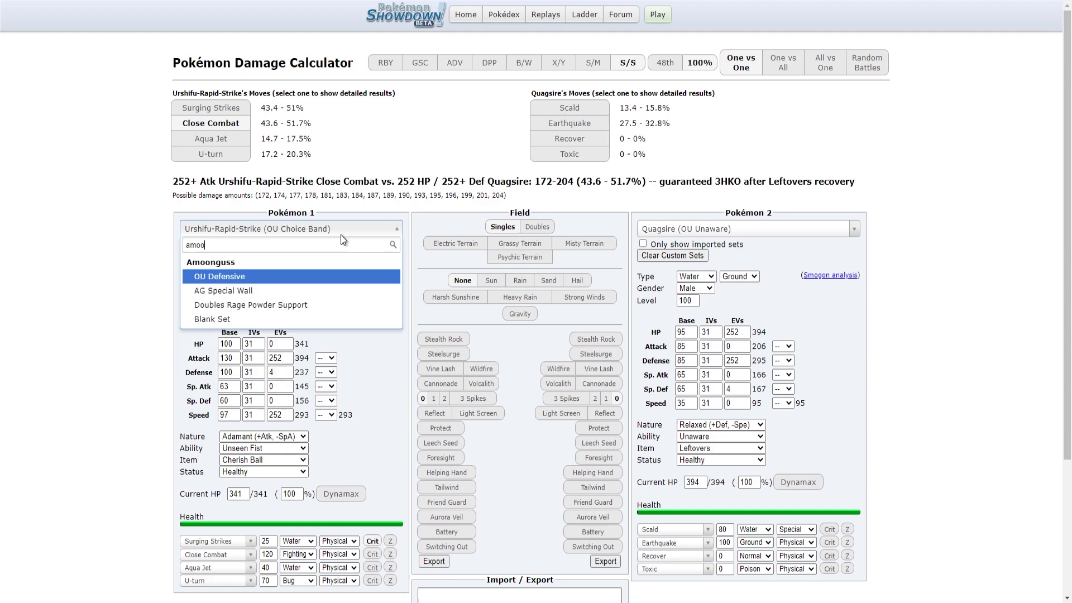
key("Return")
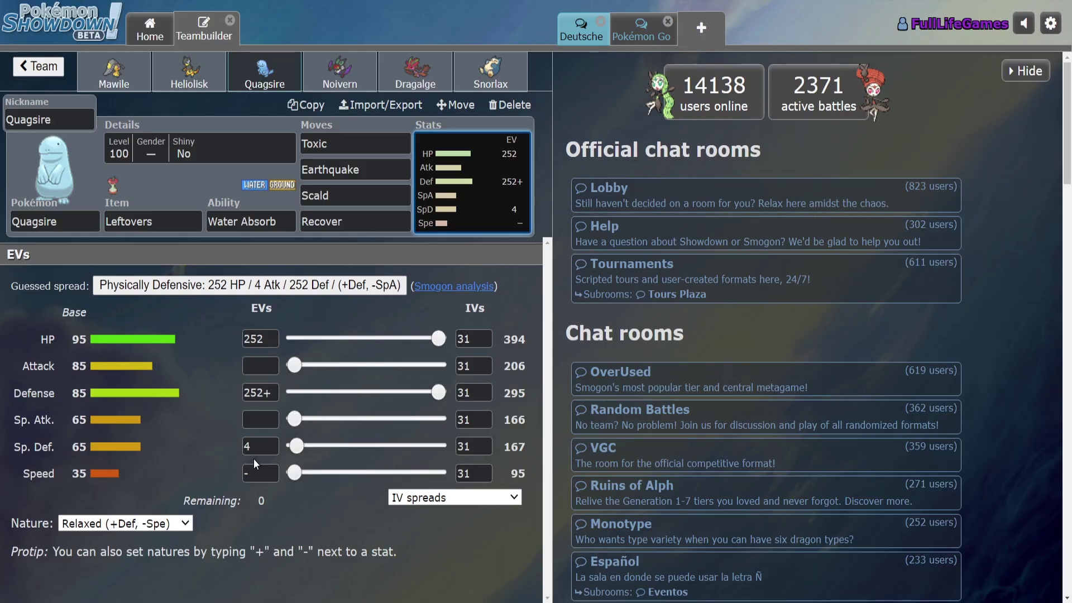
Back in the Teambuilder, change Quagsire's nature to Impish by shifting the lowered stat from Speed to Sp. Atk
key("BackSpace")
left_click(265, 423)
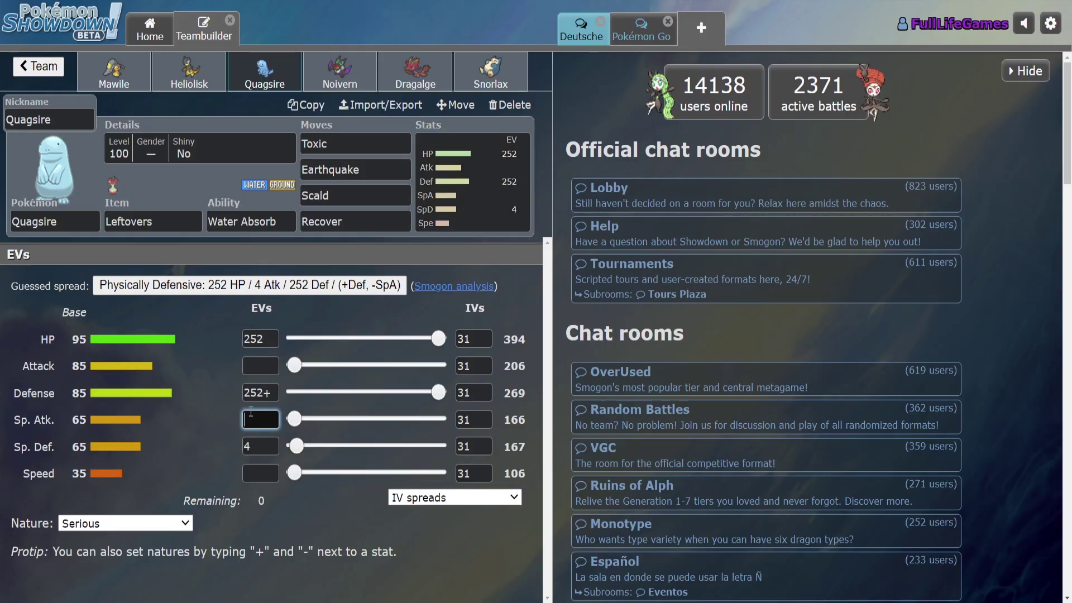
type("-")
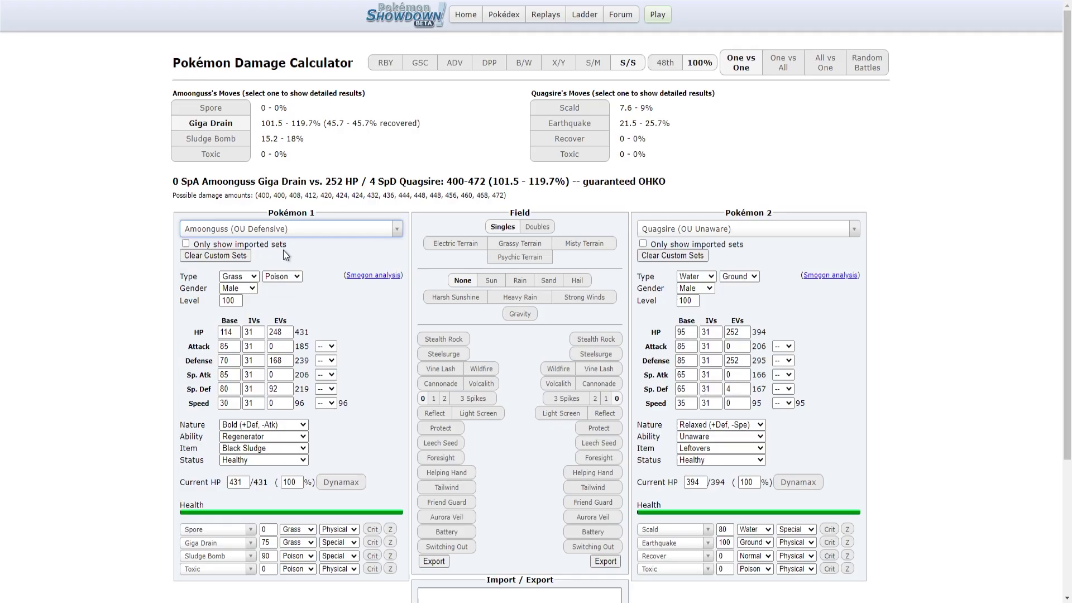
In the Damage Calculator, set Quagsire's nature to Impish and raise Amoonguss's Speed EVs to 40
left_click(684, 429)
key("i")
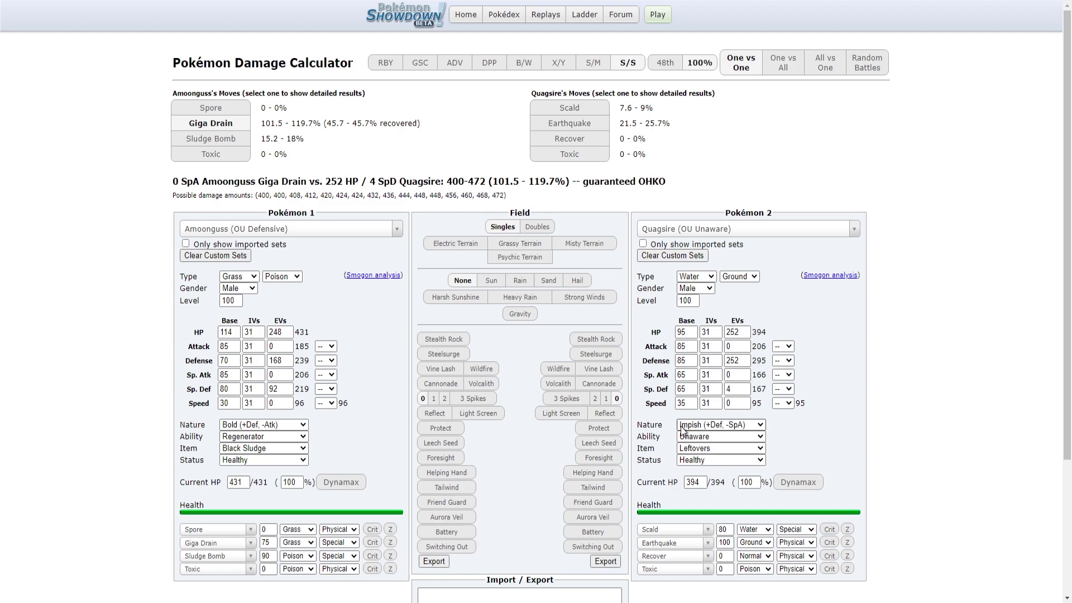
left_click(287, 400)
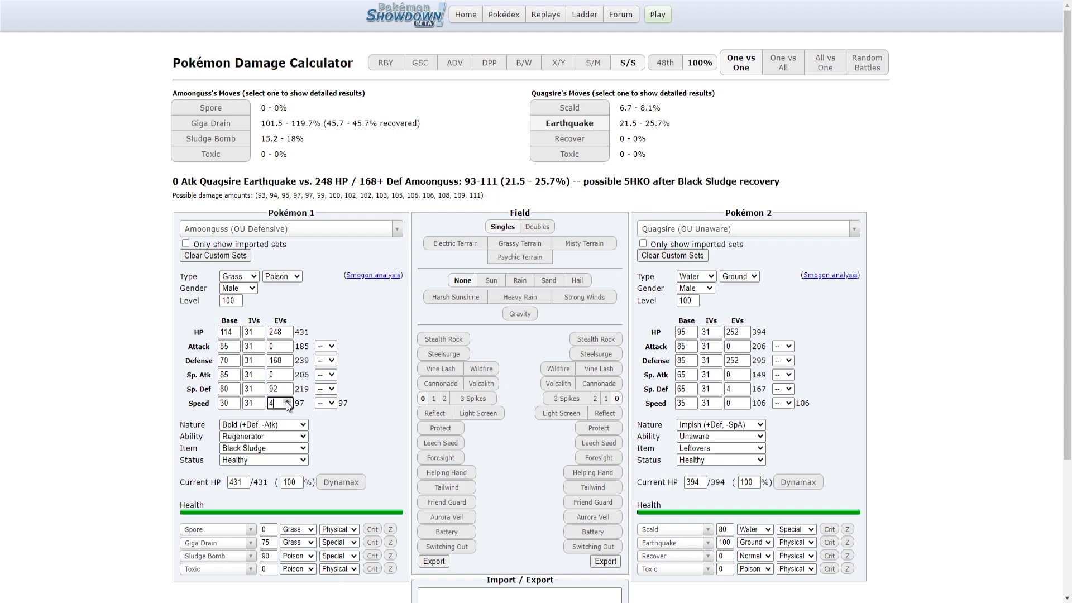
left_click(287, 401)
left_click(287, 401)
left_click(287, 401)
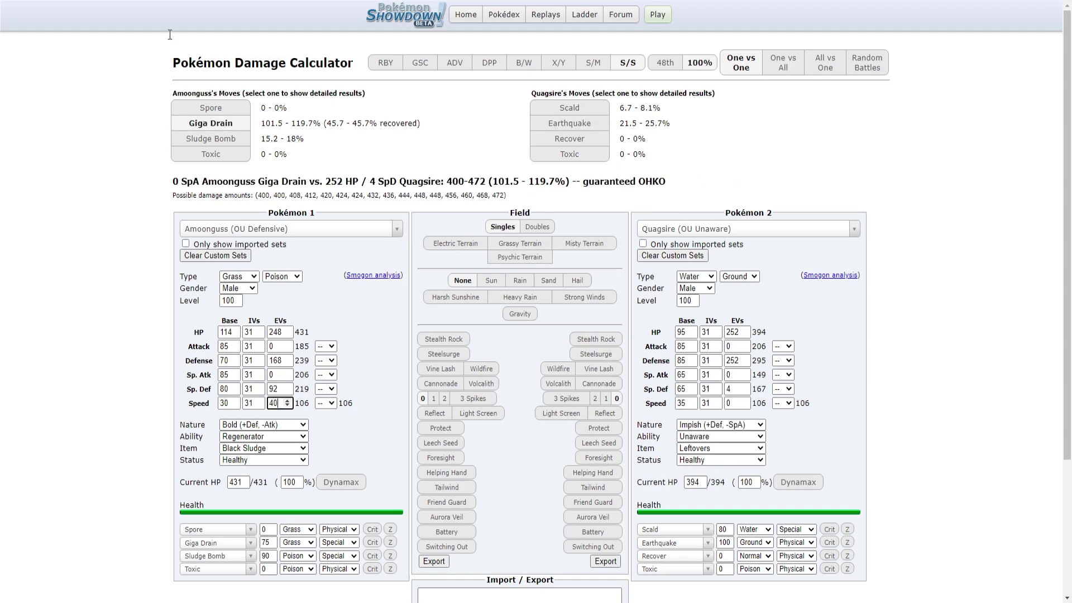
Return to the Teambuilder and raise Quagsire's Speed EVs slightly
key("alt+Tab")
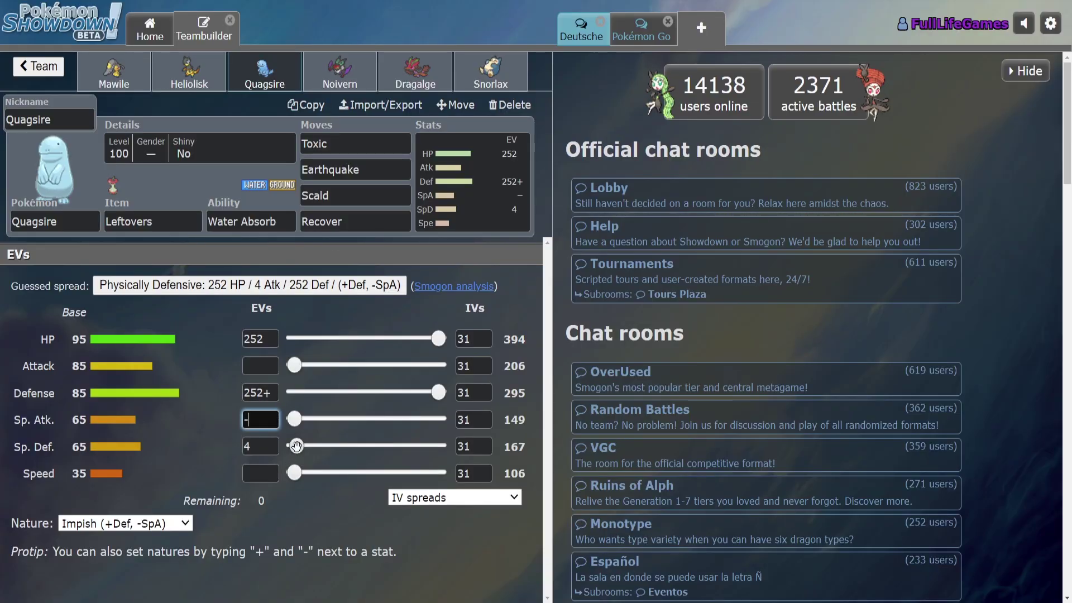
left_click_drag(295, 473, 297, 473)
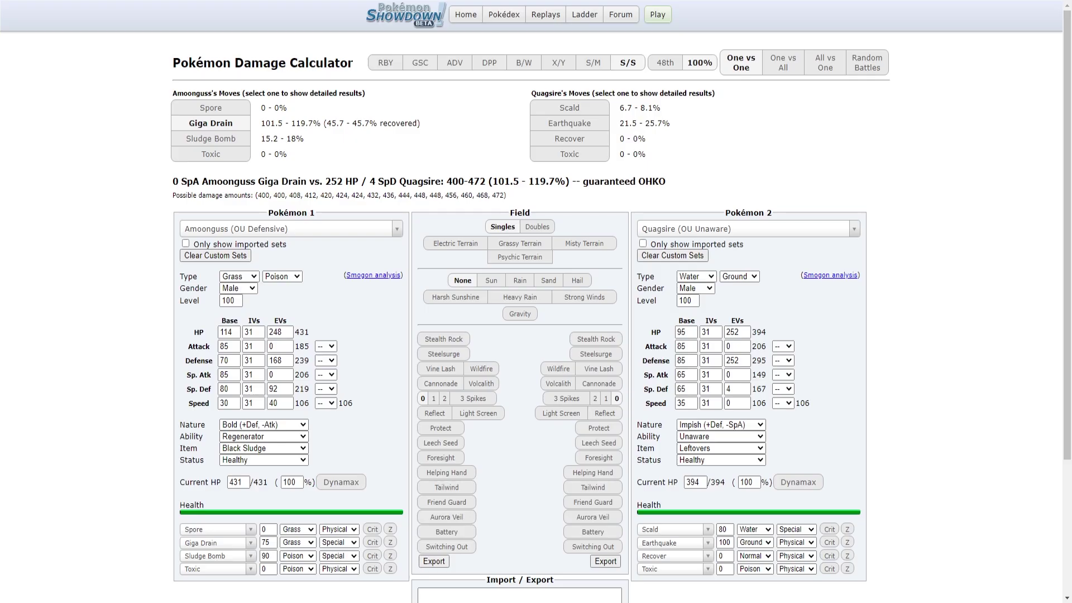
In the Damage Calculator, load the Urshifu-Rapid-Strike OU Choice Band set as Pokémon 1
left_click(283, 235)
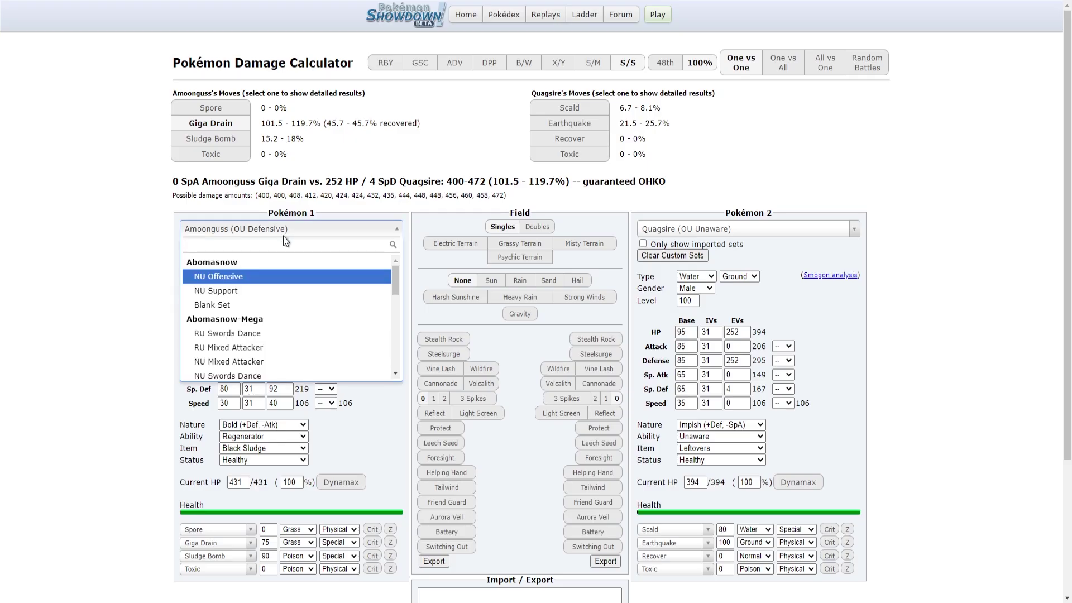
type("urshif")
key("Down")
key("Down")
key("Down")
key("Down")
key("Down")
key("Down")
key("Down")
key("Down")
key("Down")
key("Down")
key("Down")
key("Down")
key("Down")
key("Down")
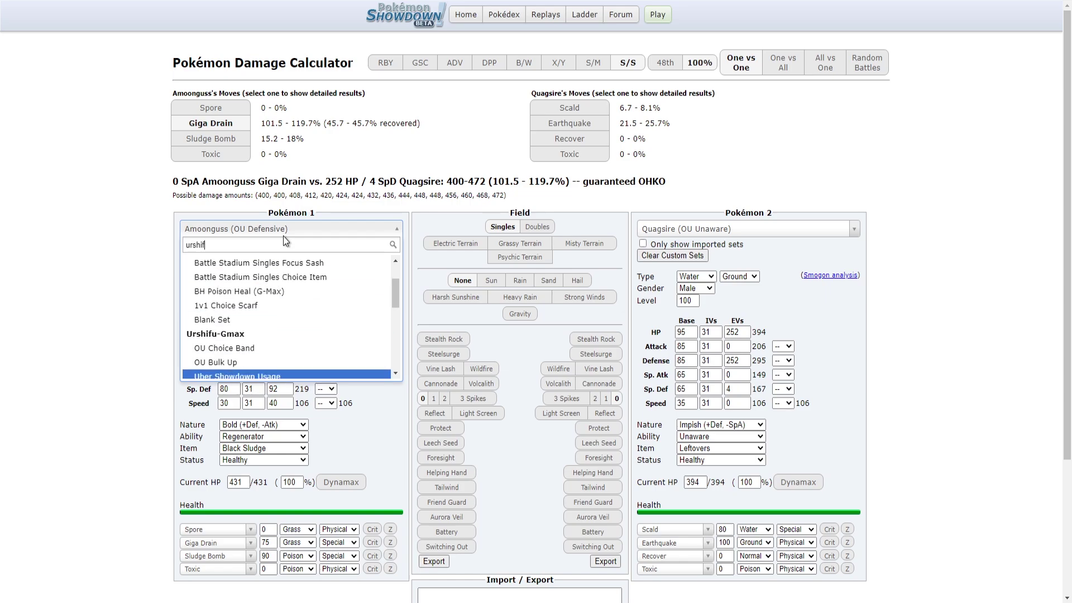
key("Up")
key("Up")
key("Up")
key("Up")
key("Up")
key("Up")
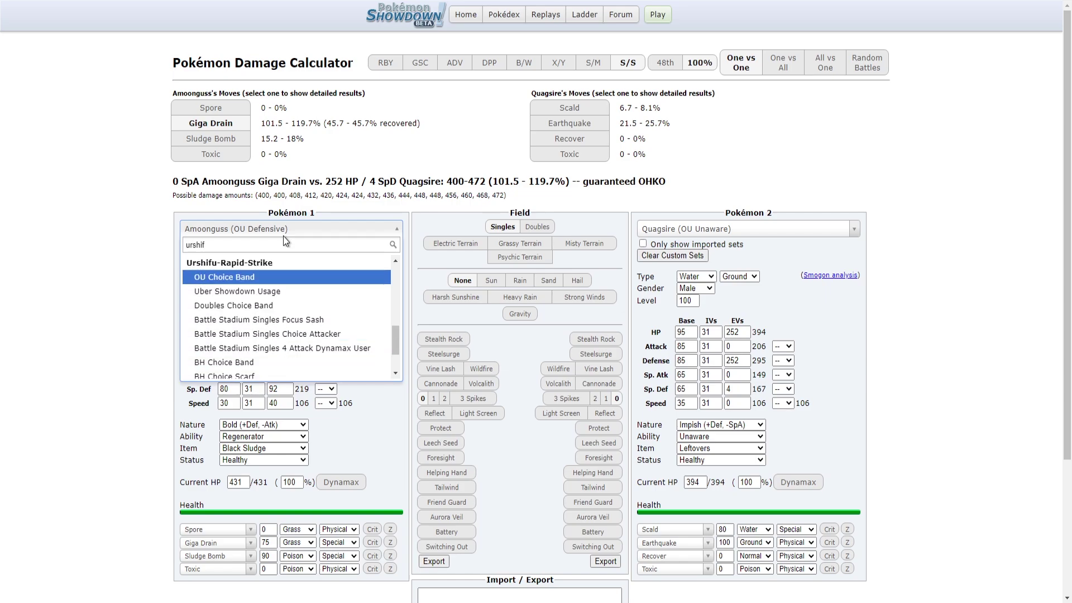
key("Return")
Load Noivern's UU Offensive Pivot set as Pokémon 2 with 252 HP EVs and display Close Combat's detailed result
left_click(815, 240)
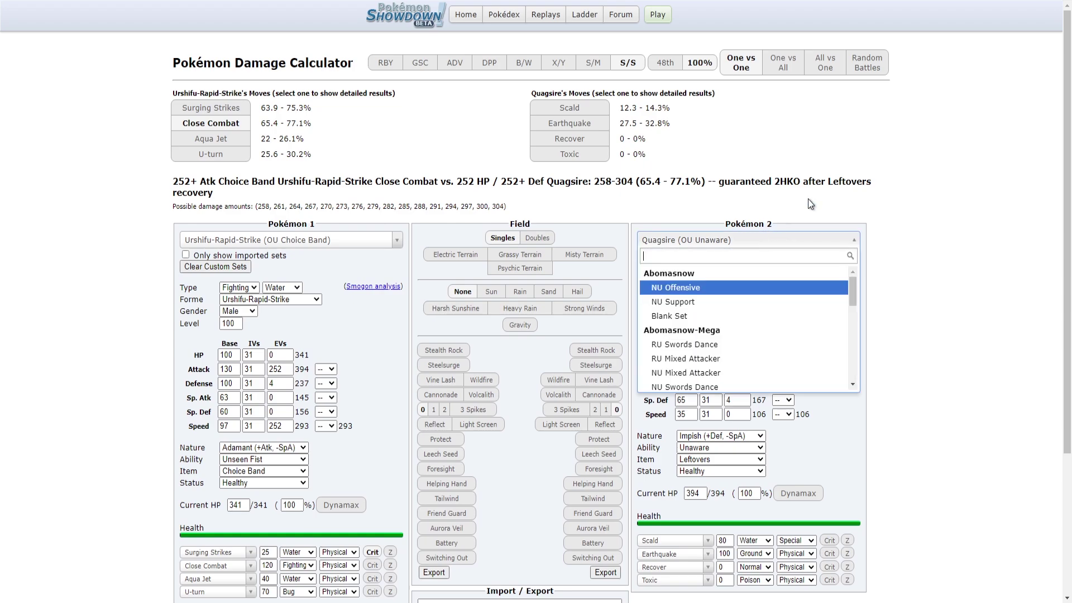
type("noiv")
key("Return")
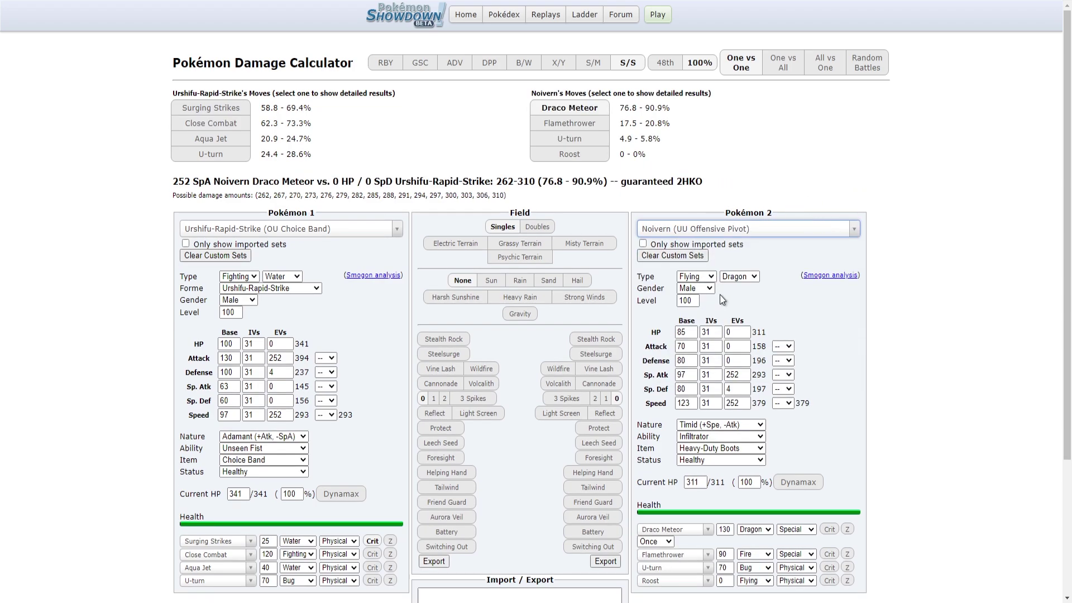
double_click(728, 332)
type("252")
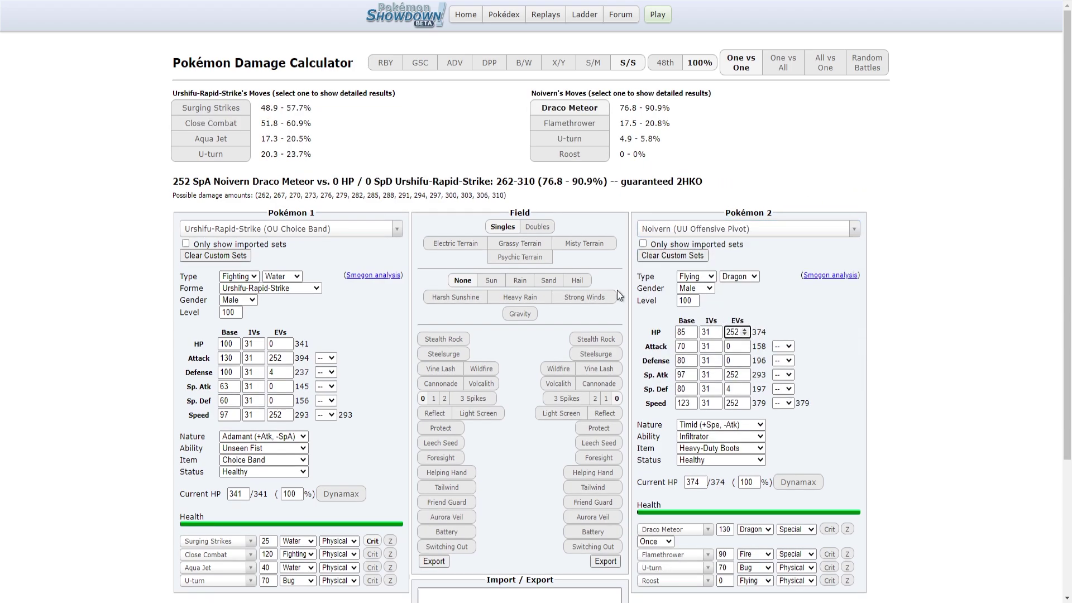
left_click(223, 108)
left_click(235, 124)
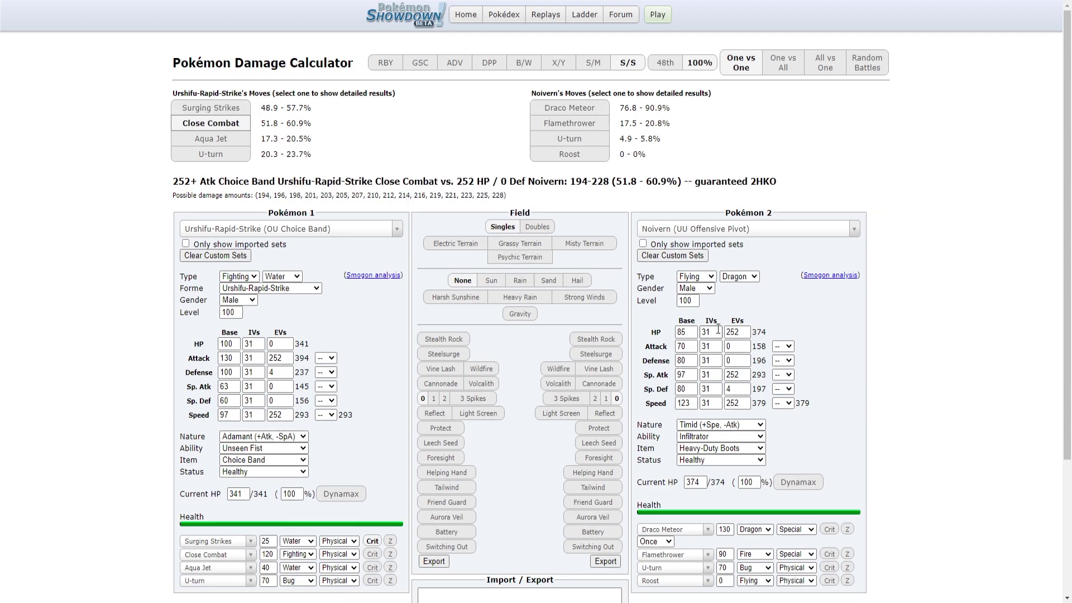
Try a Bold nature on Noivern with its Speed EVs set to 0
left_click(723, 427)
left_click(729, 425)
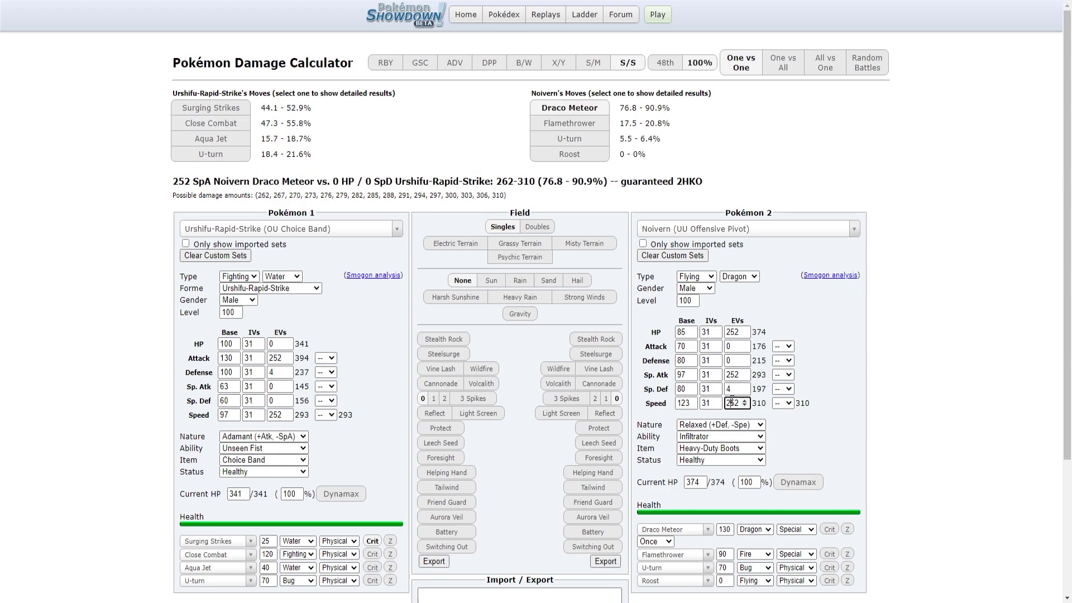
type("mo")
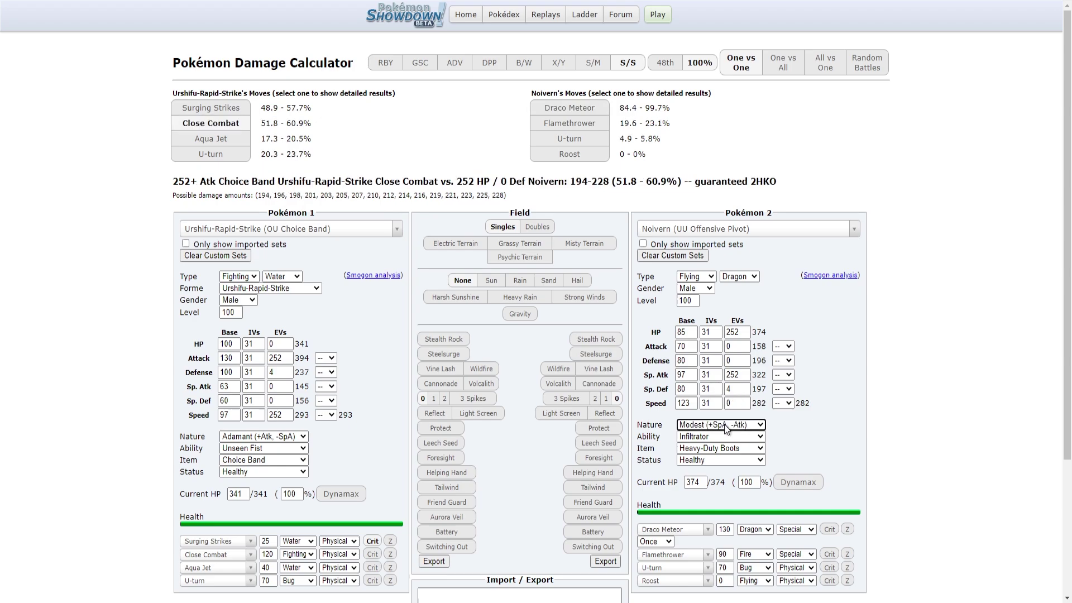
type("bo")
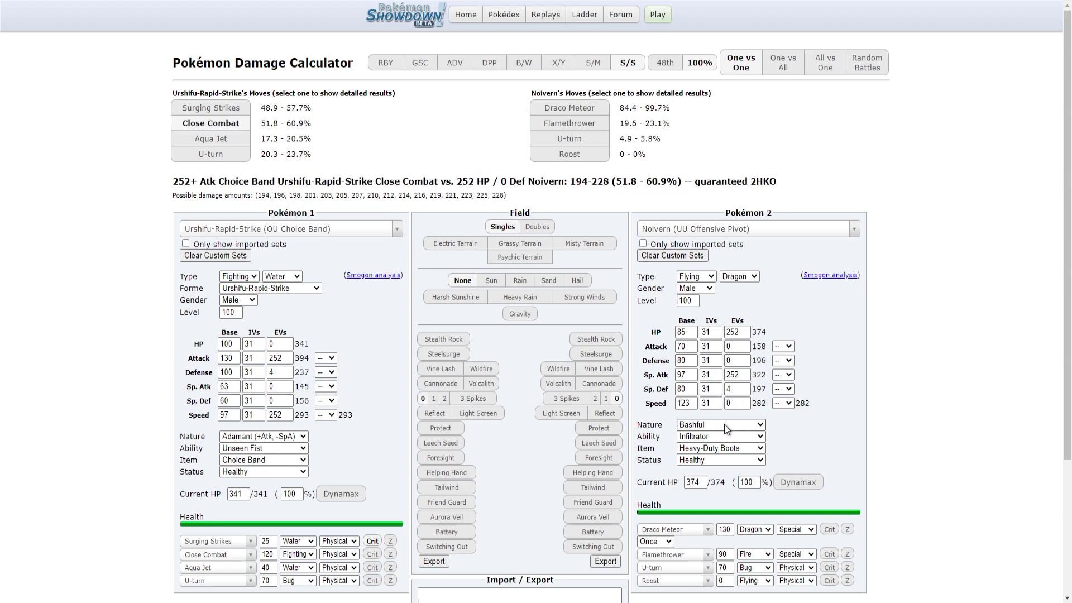
Set Urshifu-Rapid-Strike's nature to Jolly and Noivern's nature to Timid
left_click(306, 437)
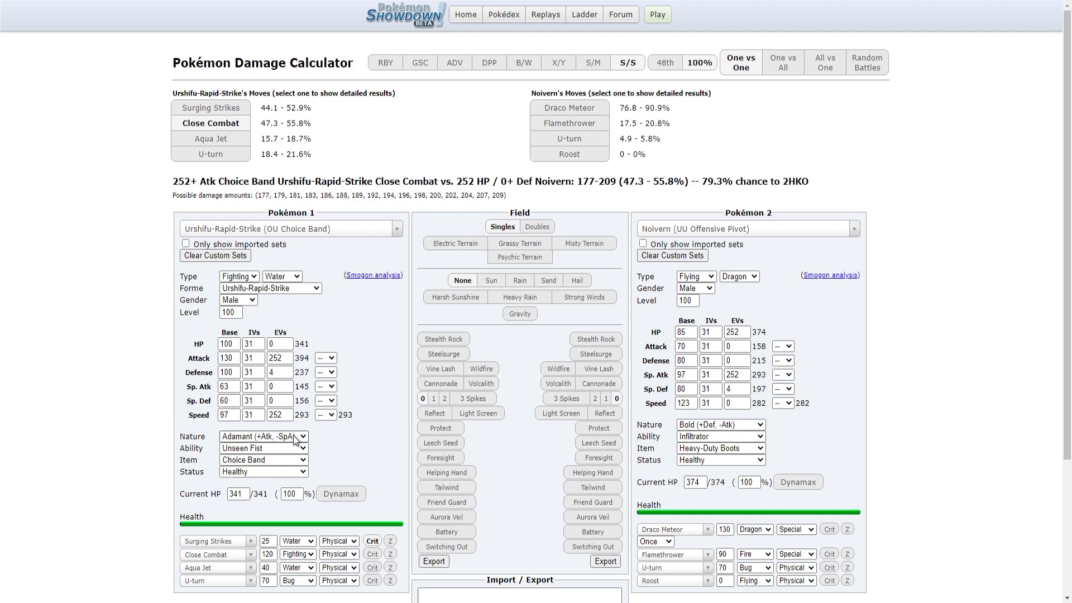
type("j")
left_click(726, 425)
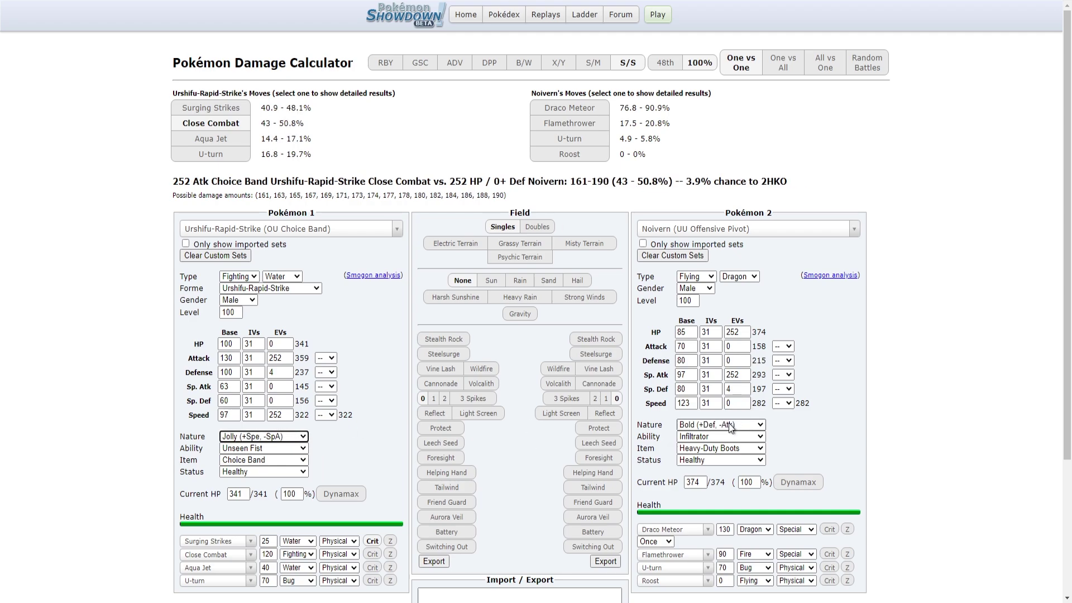
type("t")
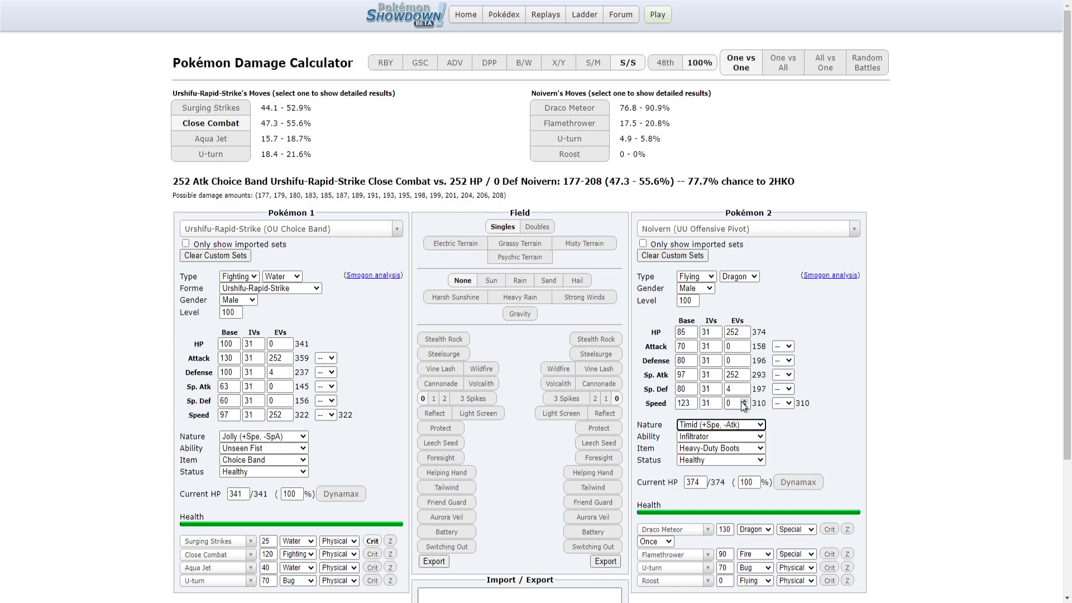
Raise Noivern's Speed EVs to 48 so that it just outspeeds Urshifu-Rapid-Strike
left_click(737, 403)
type("32")
left_click(743, 401)
left_click(743, 402)
left_click(744, 402)
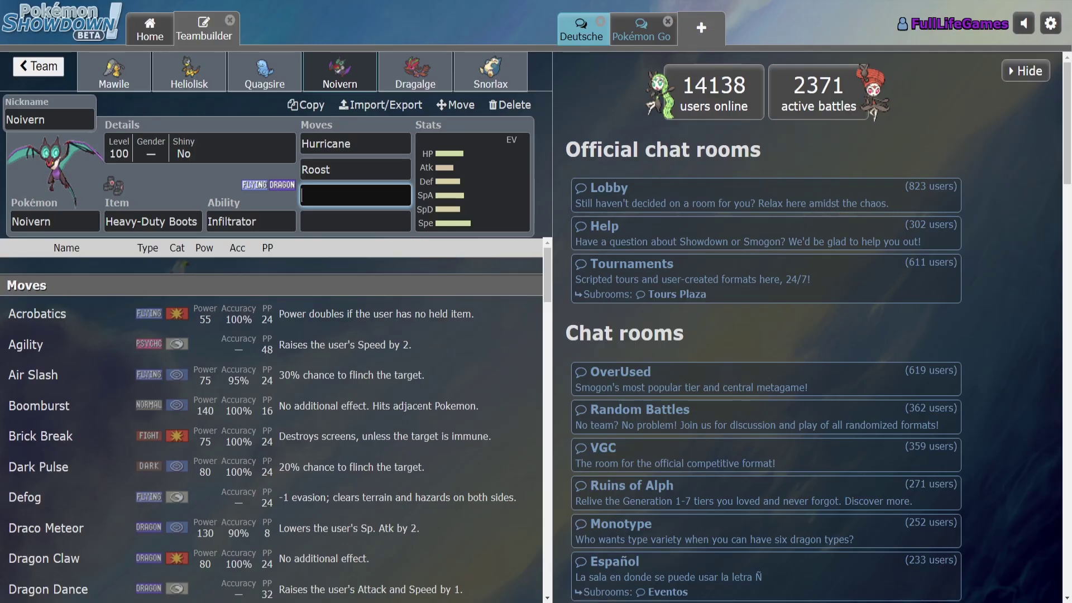
In the Teambuilder, give Noivern 252 HP EVs and a Timid nature (+Spe, -Atk)
key("Tab")
key("Tab")
left_click_drag(295, 334, 439, 334)
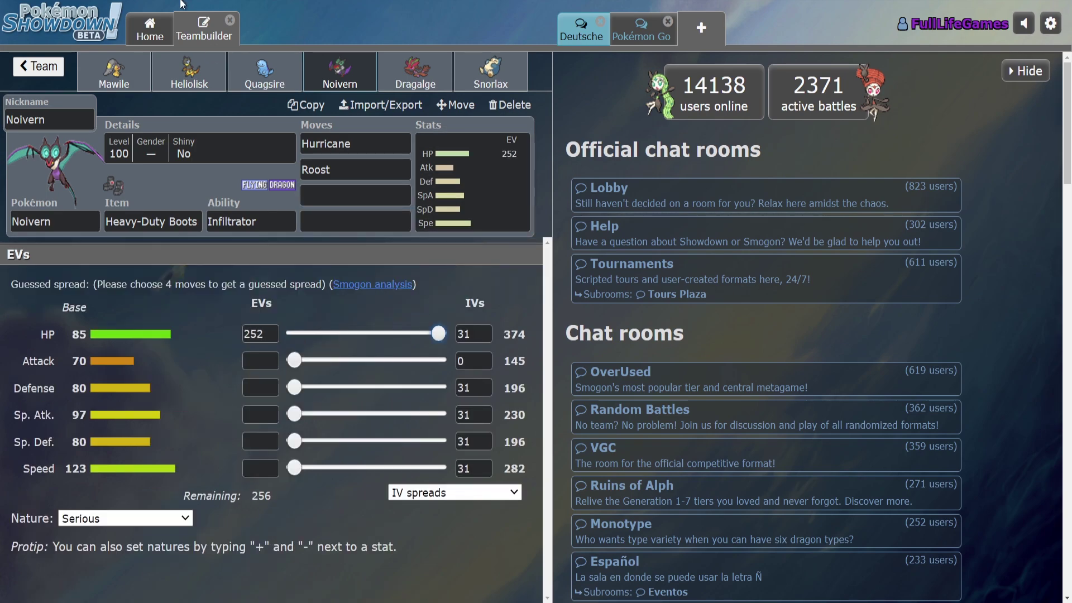
left_click(260, 467)
type("+")
left_click(261, 361)
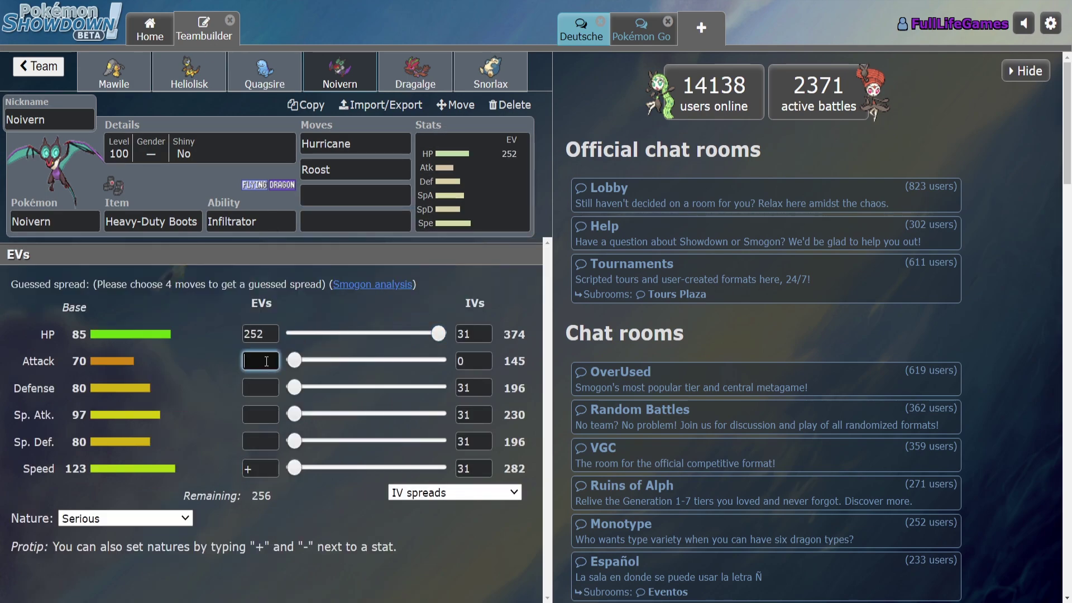
type("-")
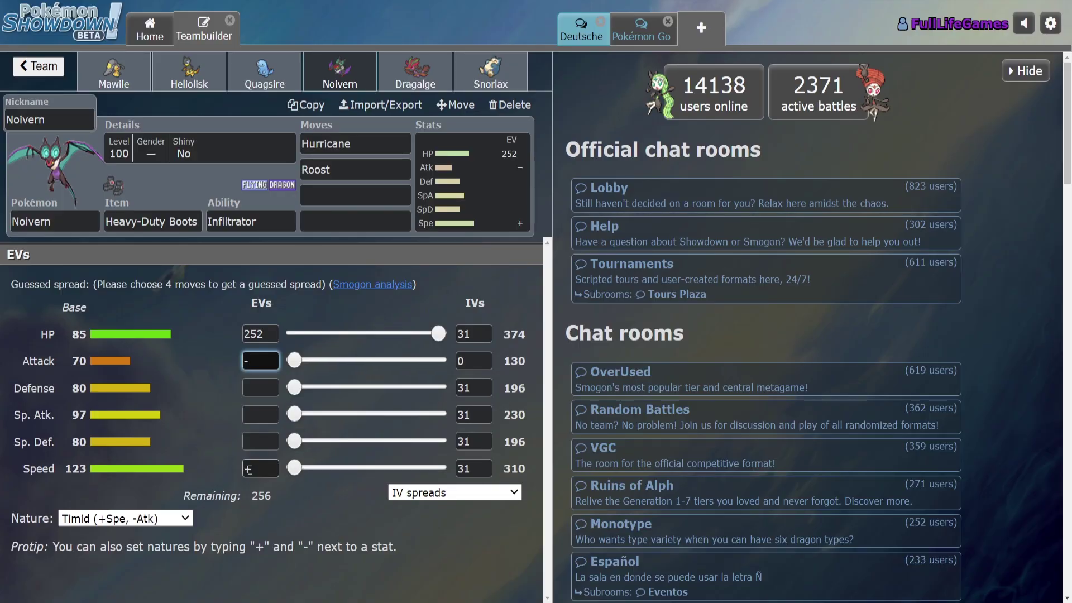
Set Noivern's Speed EVs to 48+ and put the remaining EVs into Defense
left_click(247, 468)
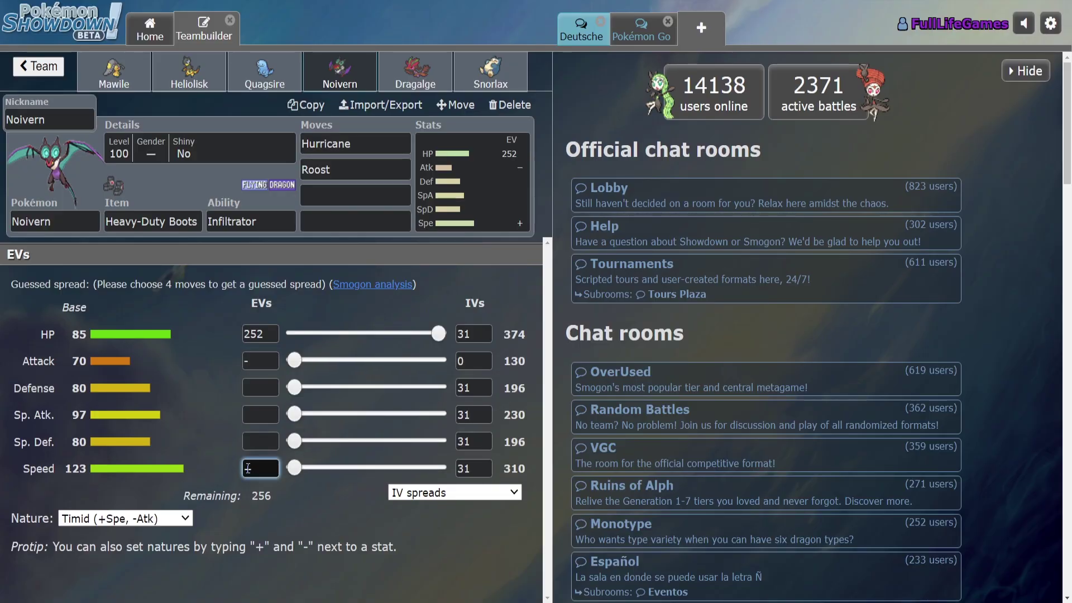
type("48+")
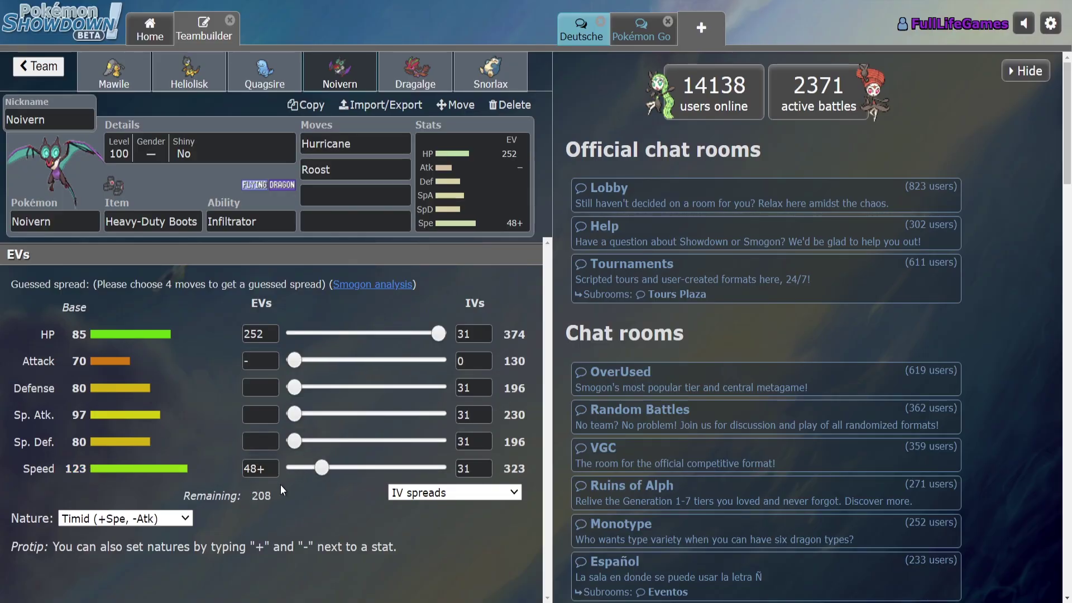
left_click_drag(295, 387, 649, 302)
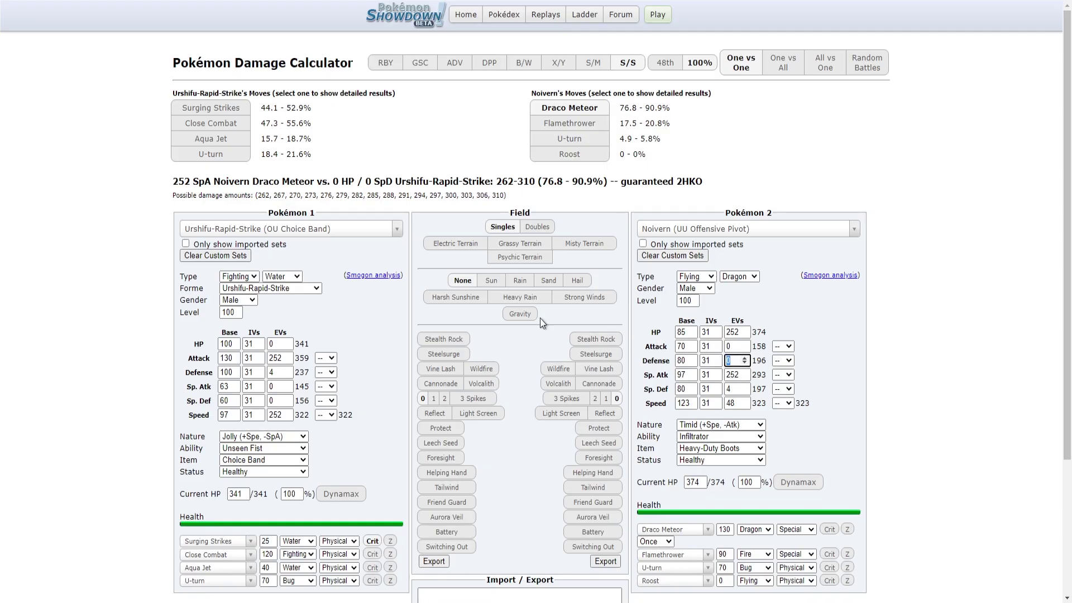
In the Damage Calculator, set Noivern's Defense EVs to 208 and Urshifu's nature to Adamant, displaying Close Combat's detailed result
type("208")
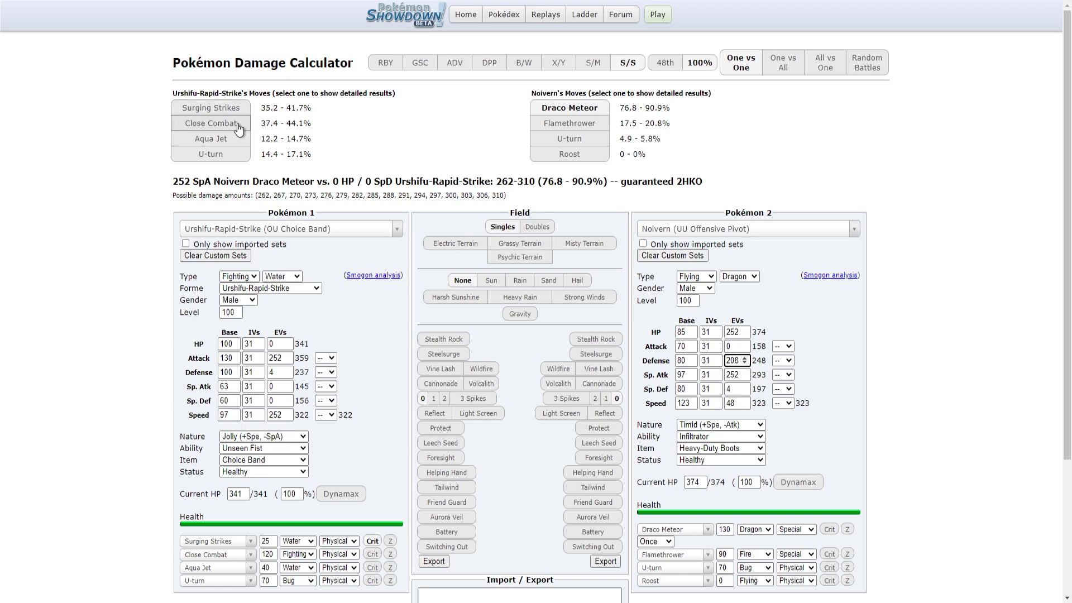
left_click(238, 125)
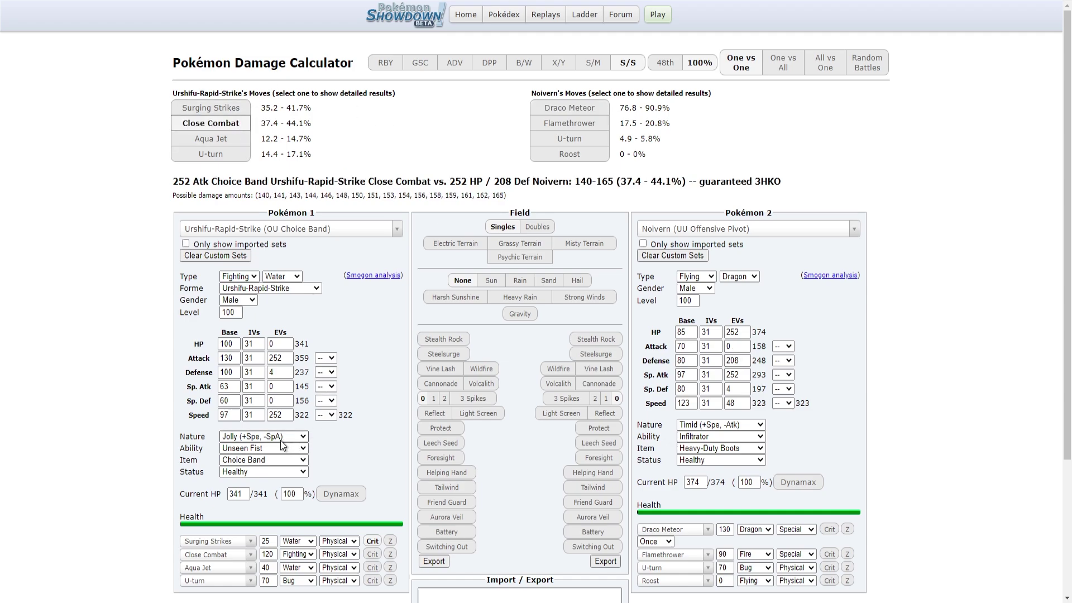
key("a")
left_click(218, 124)
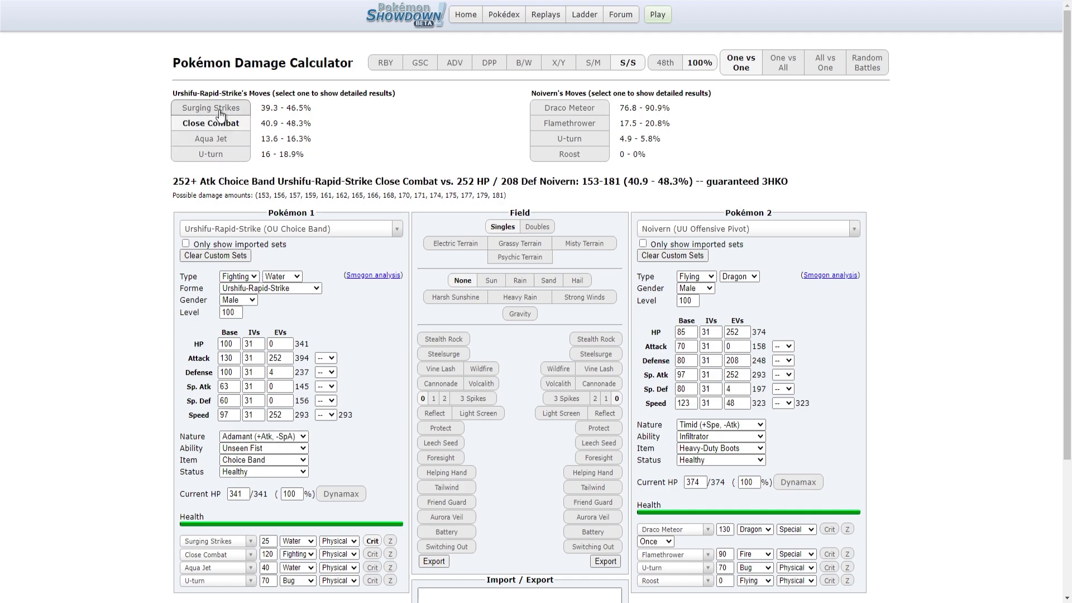
Show the detailed result for Urshifu's Surging Strikes against Noivern and set the weather to Rain
left_click(217, 107)
left_click(520, 281)
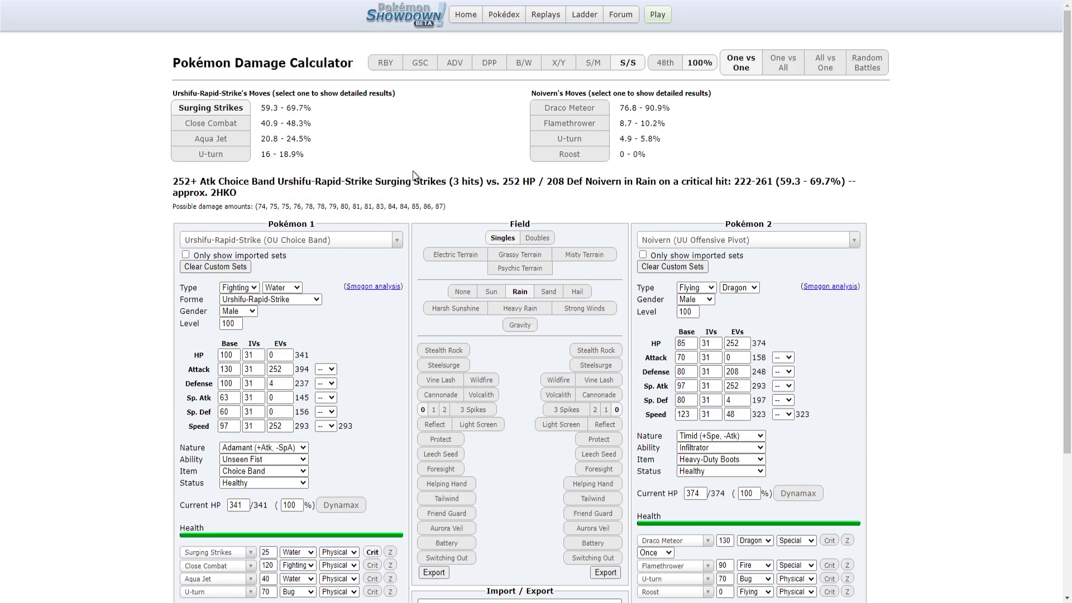
Set Noivern's Sp. Atk EVs to 0 and replace its Roost move with Hurricane
double_click(728, 388)
type("0")
left_click(664, 582)
type("hurr")
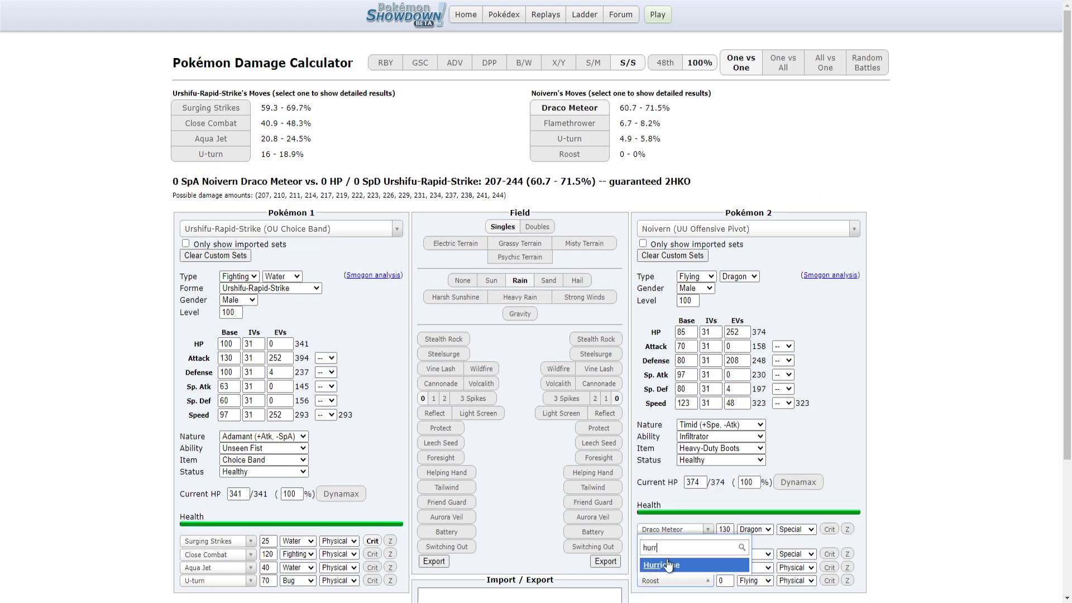
left_click(668, 565)
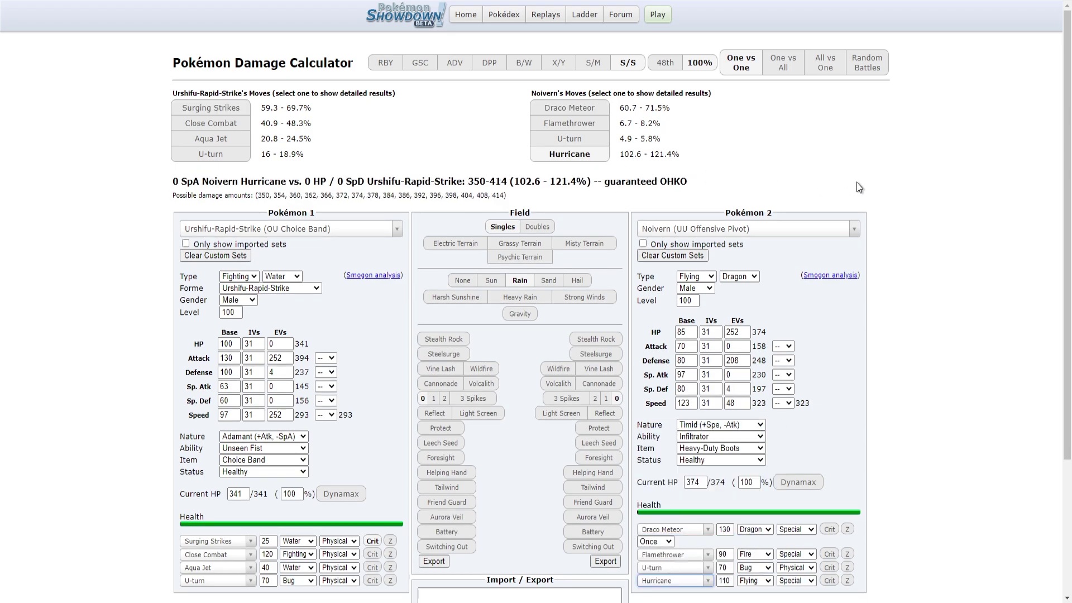
In the Teambuilder, put Dragalge's remaining 8 EVs into Speed
key("alt+Tab")
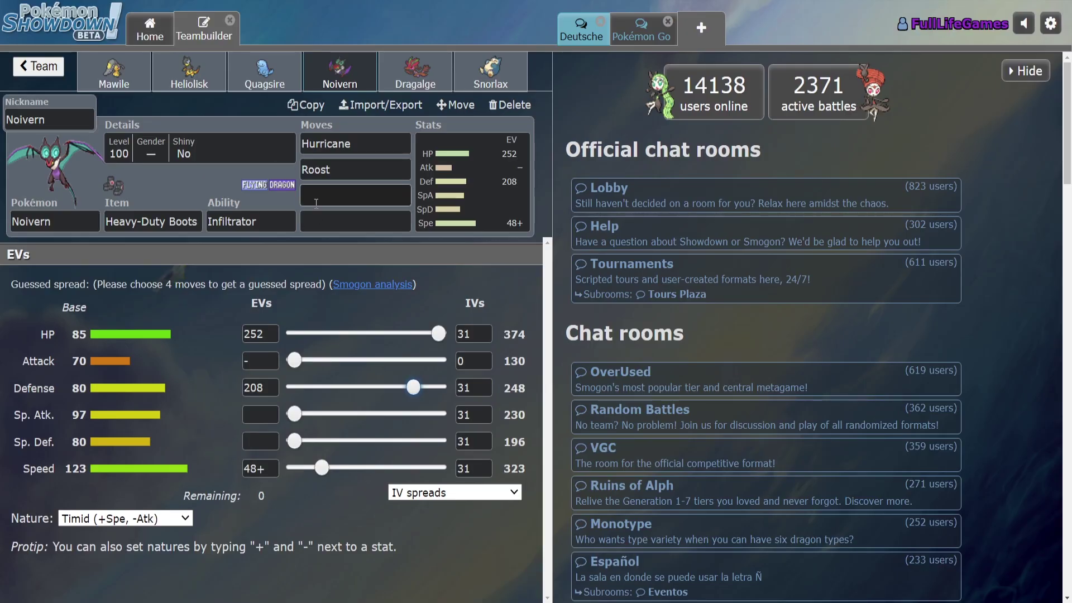
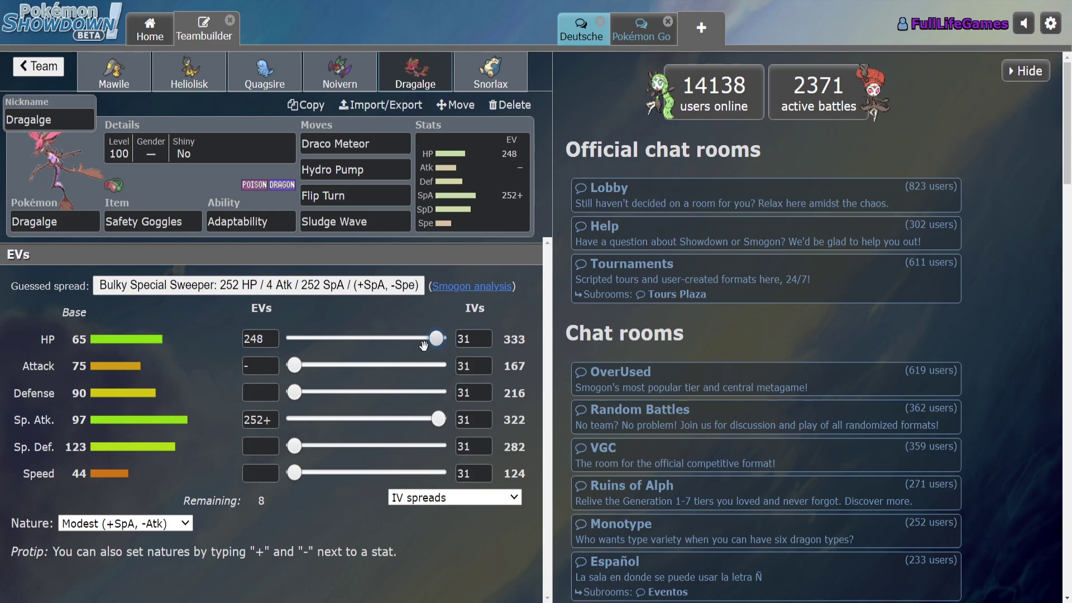
left_click_drag(294, 446, 311, 472)
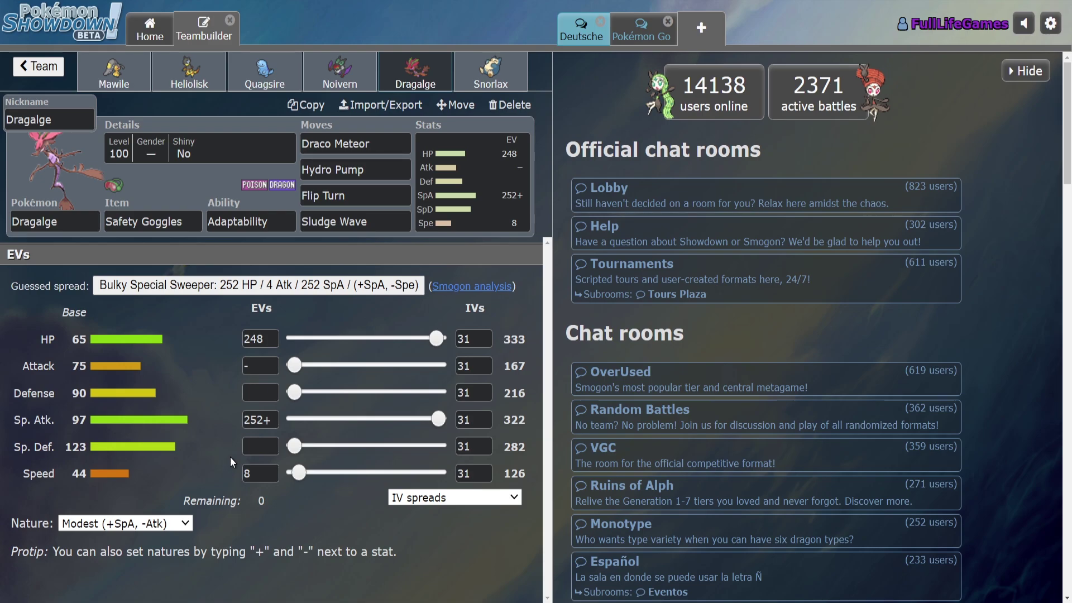
Compare the EV spreads of Mawile, Dragalge, Noivern, Quagsire and Heliolisk, focusing on Heliolisk's and Noivern's Speed
left_click(114, 72)
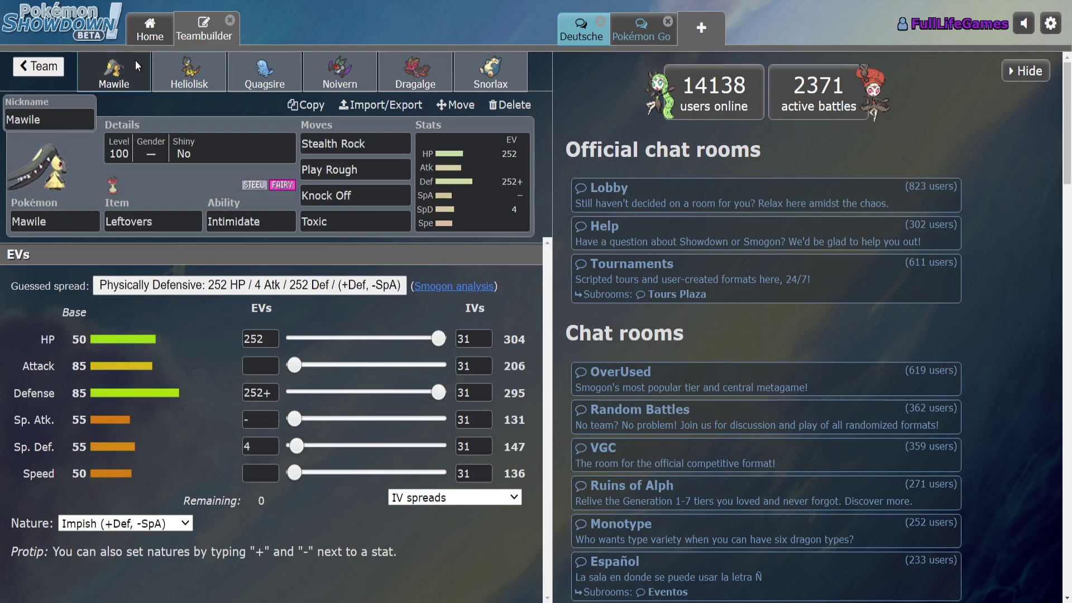
left_click(408, 66)
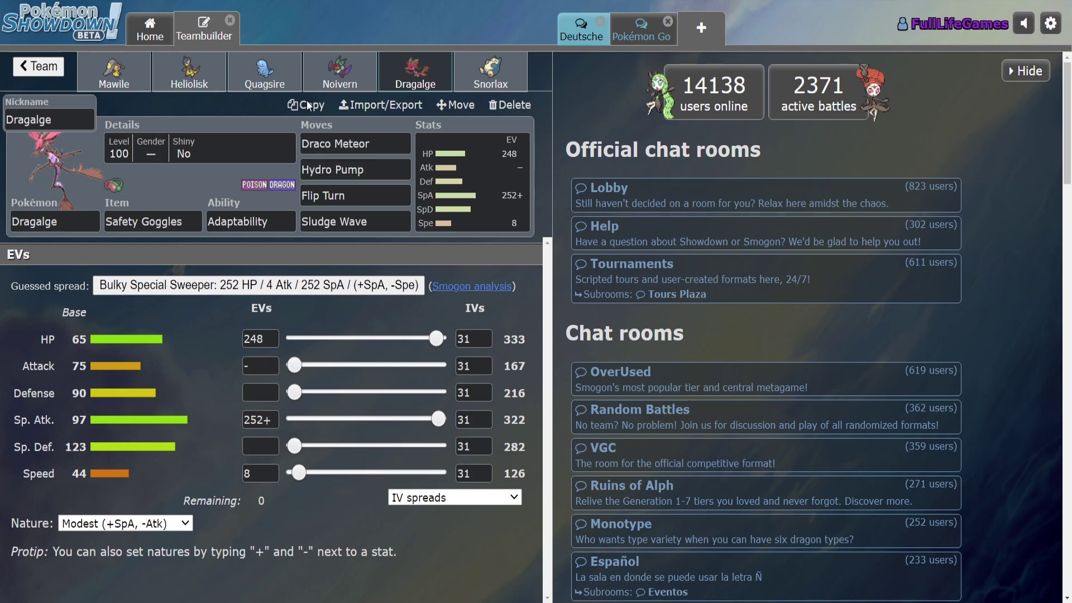
left_click(339, 71)
left_click(415, 72)
left_click(264, 71)
left_click(177, 84)
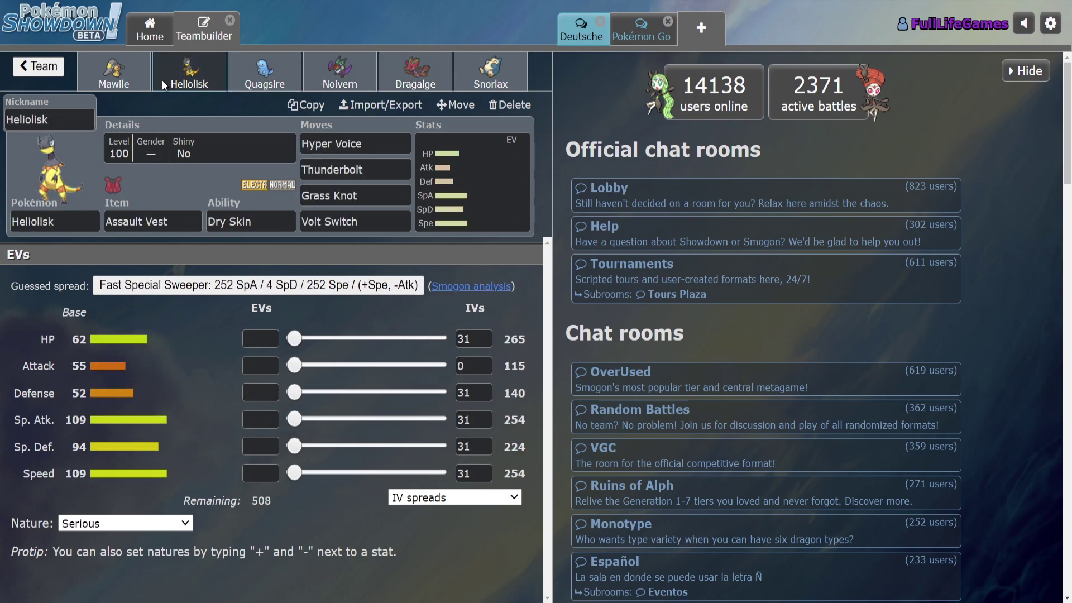
left_click(119, 83)
left_click(189, 85)
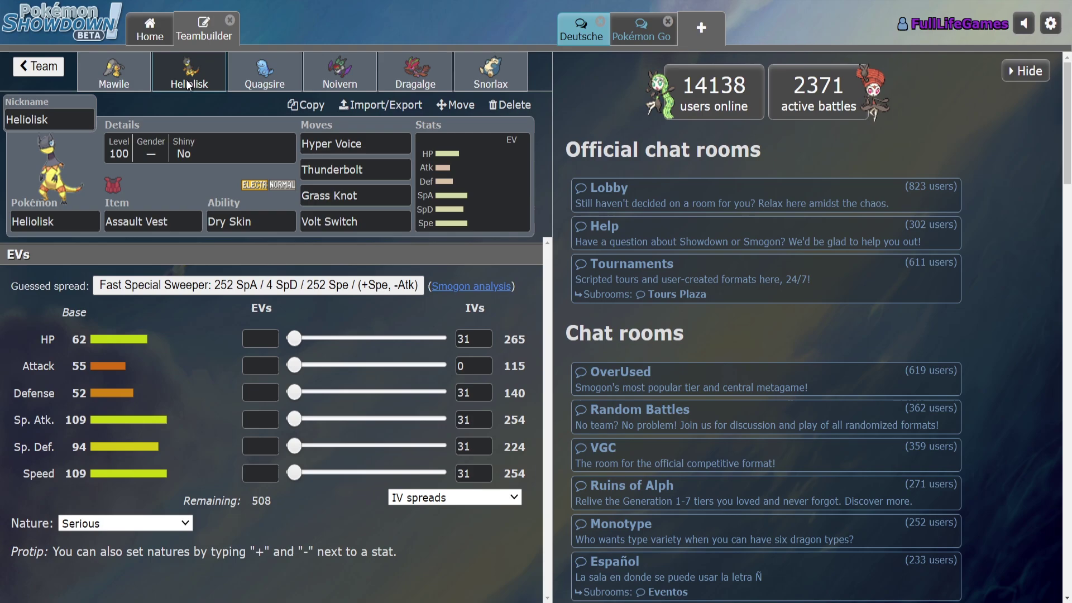
left_click(336, 71)
left_click(175, 72)
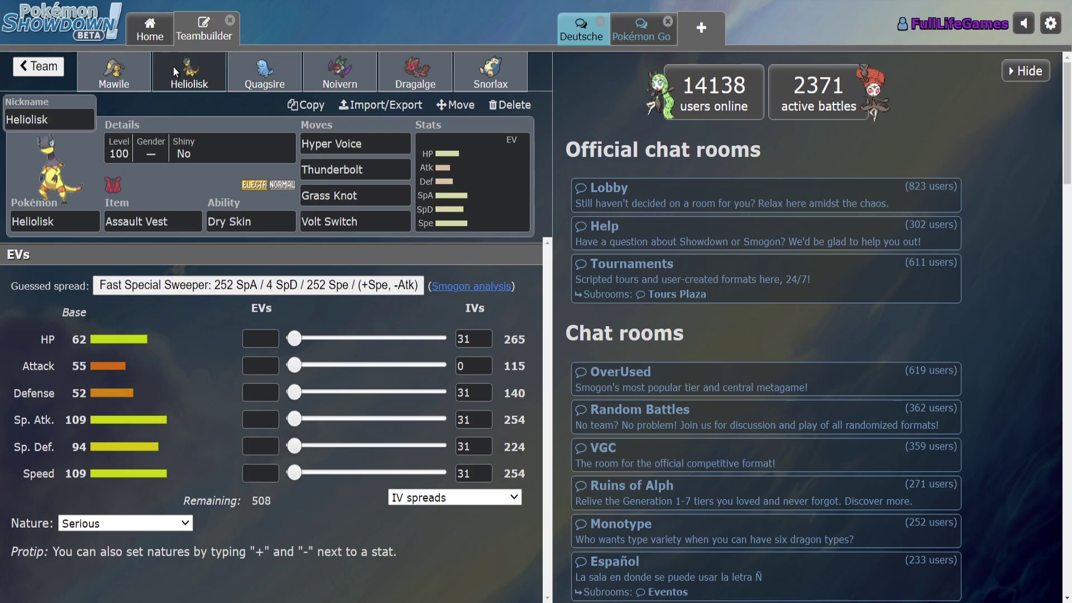
left_click(336, 72)
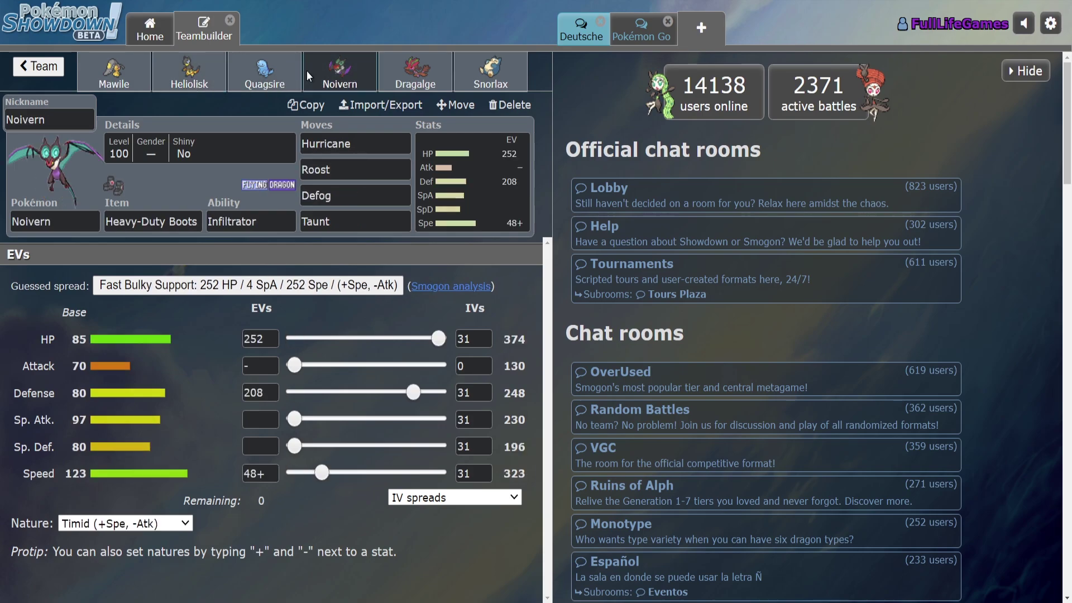
Give Heliolisk 252 Speed EVs and a Timid nature (+Spe, -Atk), checking Noivern's spread for comparison
left_click(204, 69)
left_click(266, 470)
type("252")
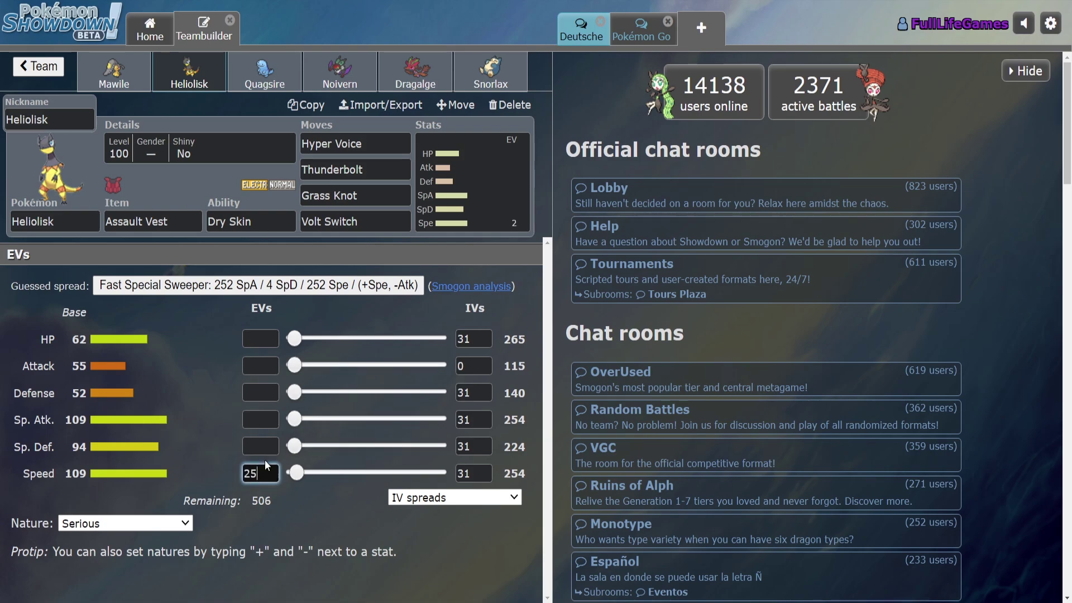
left_click(336, 71)
left_click(201, 67)
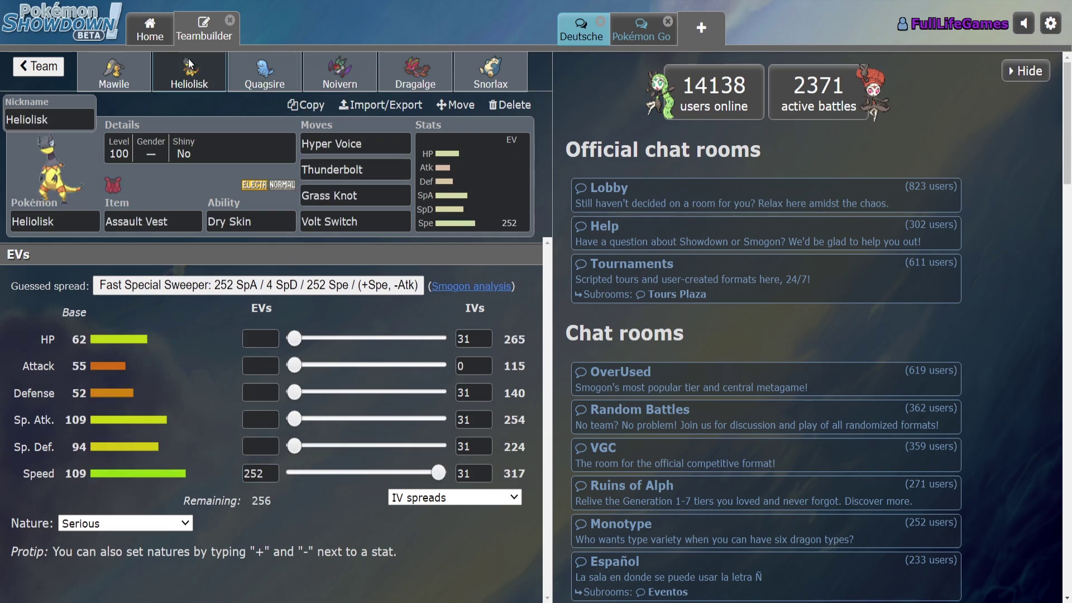
left_click(260, 473)
type("+")
left_click(254, 371)
type("-")
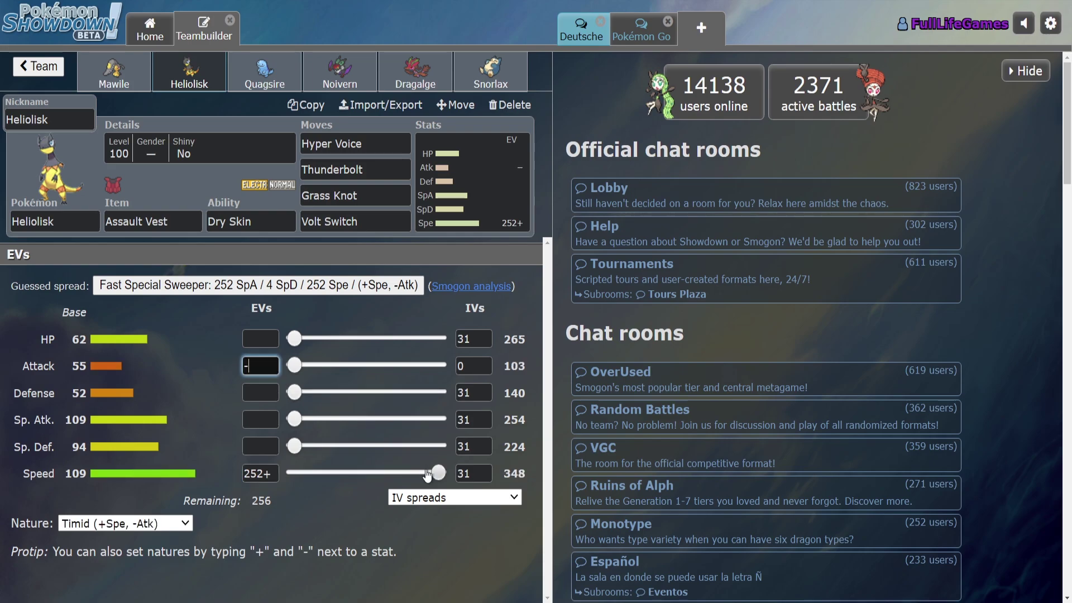
Lower Heliolisk's Speed EVs to 160+, put 252 EVs into Sp. Atk and the remaining 96 into HP
left_click_drag(438, 473, 385, 473)
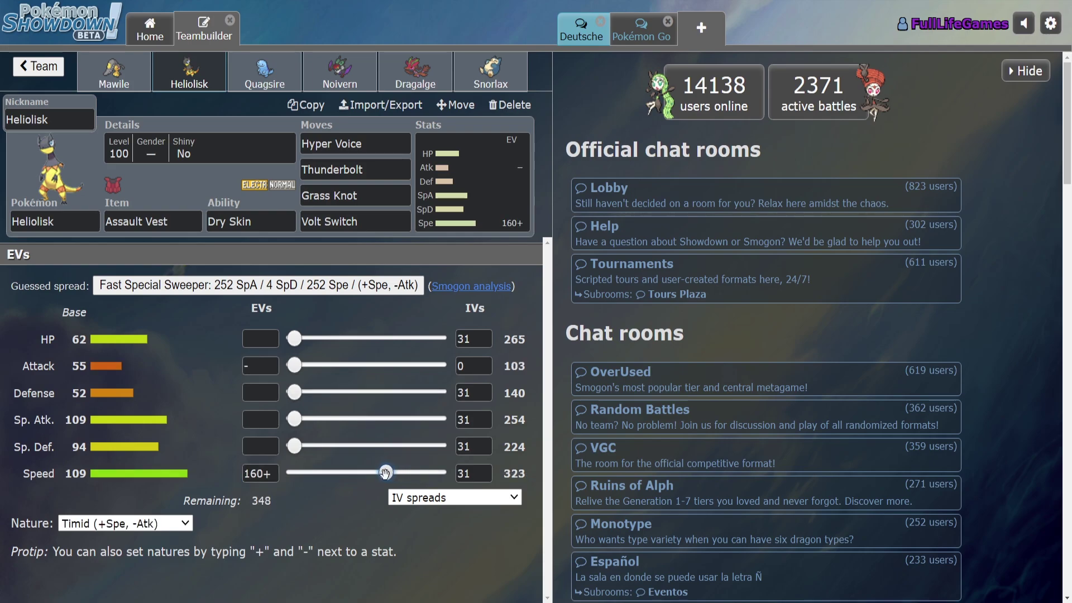
left_click_drag(295, 419, 491, 418)
left_click_drag(294, 338, 526, 337)
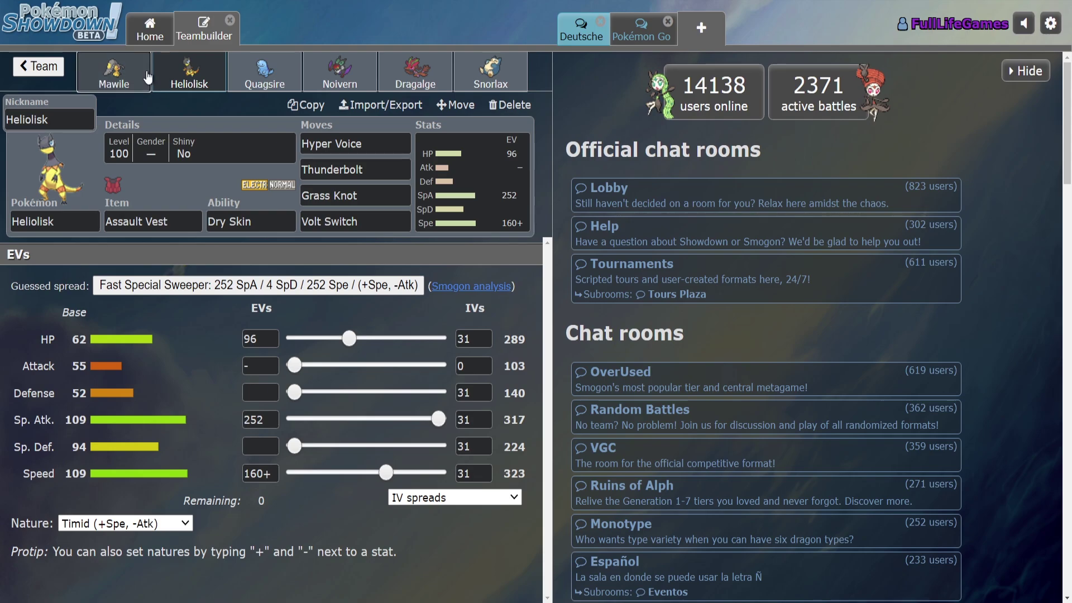
Review the stats of each team member from Mawile through Dragalge, recheck Noivern, and open Snorlax
left_click(114, 72)
left_click(190, 72)
left_click(272, 68)
left_click(334, 68)
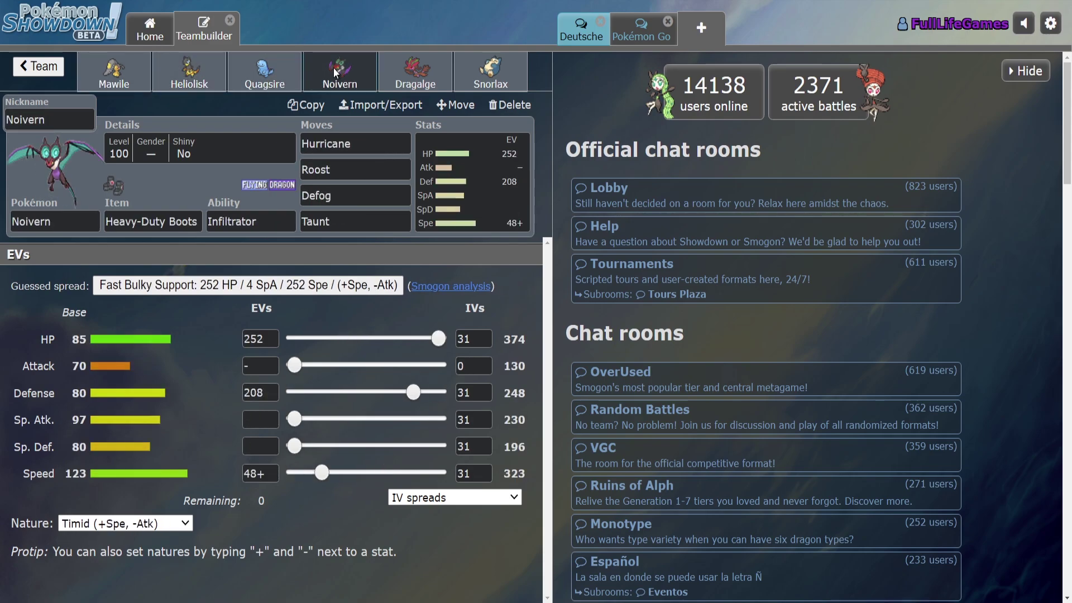
left_click(385, 68)
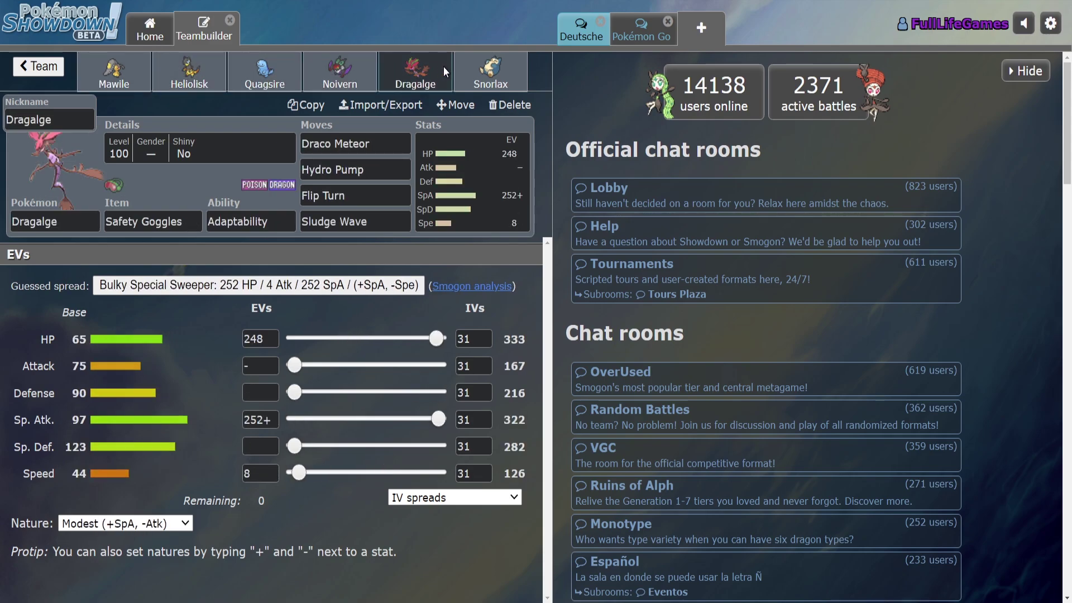
left_click(340, 70)
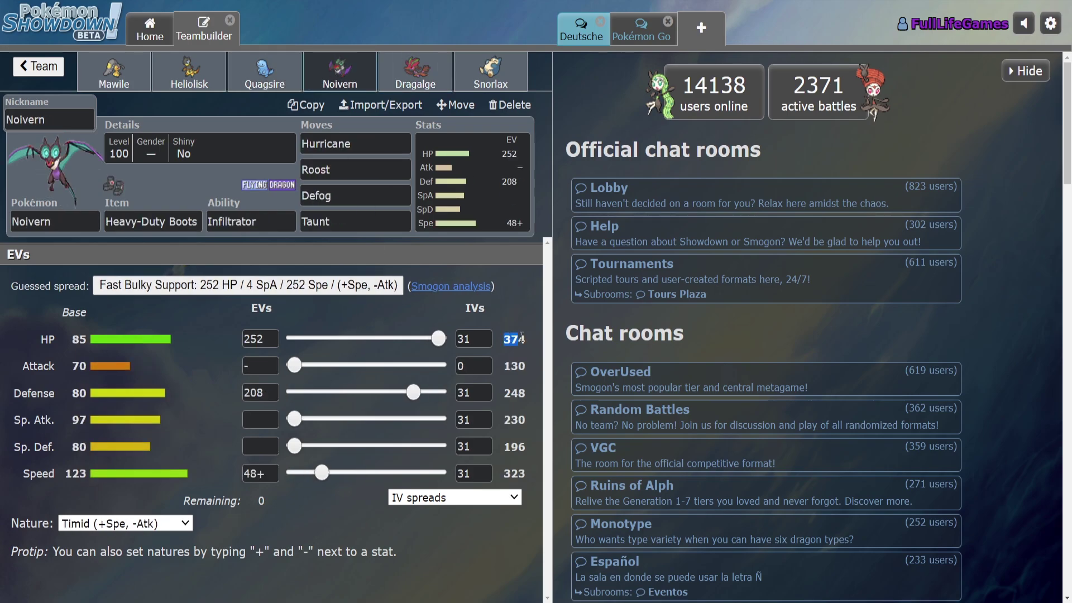
left_click(490, 71)
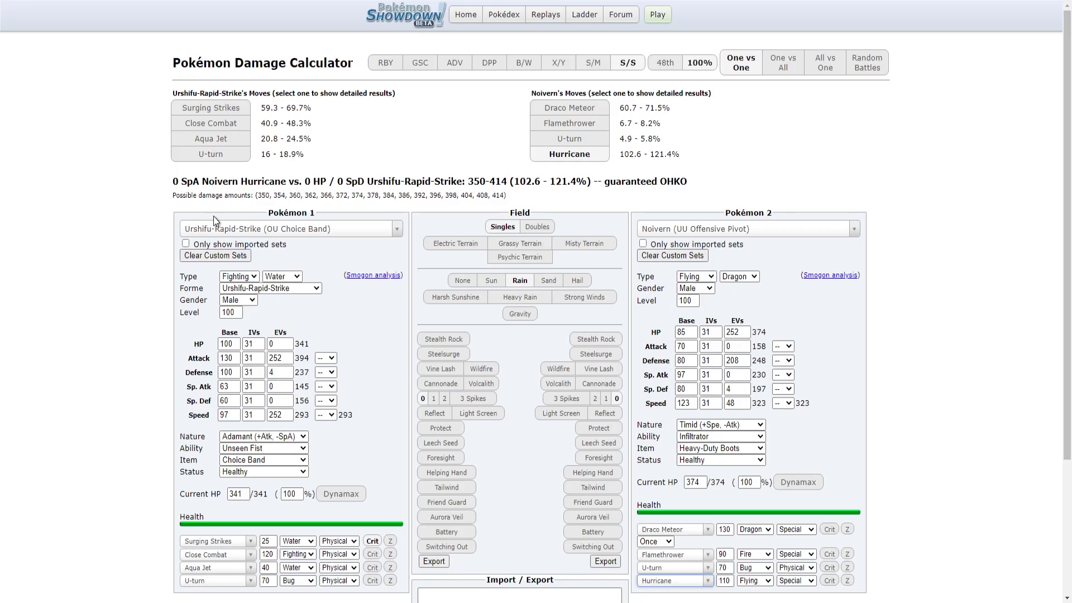
In the Damage Calculator, load Snorlax's OU Curse set as Pokémon 1
left_click(217, 229)
type("snorl")
key("Return")
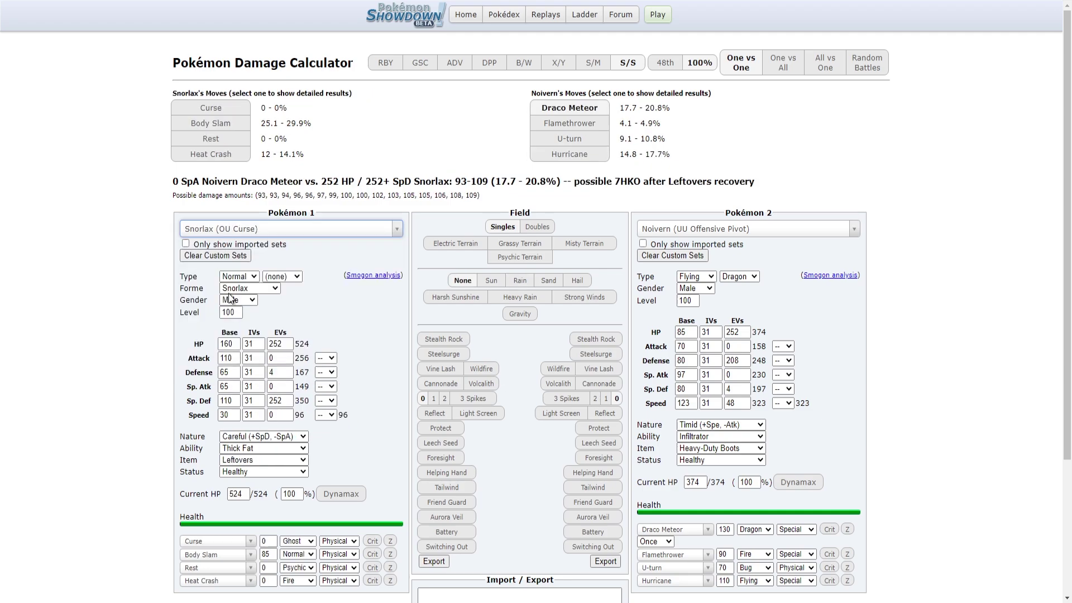
Load Seismitoad's UU Offensive Stealth Rock set as Pokémon 2
left_click(690, 231)
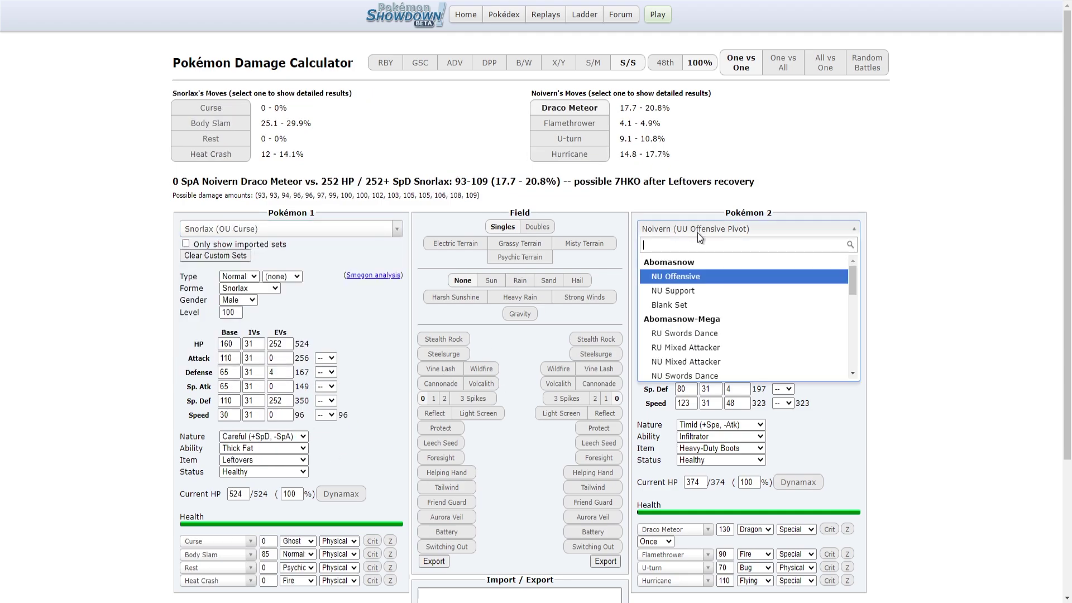
type("sei")
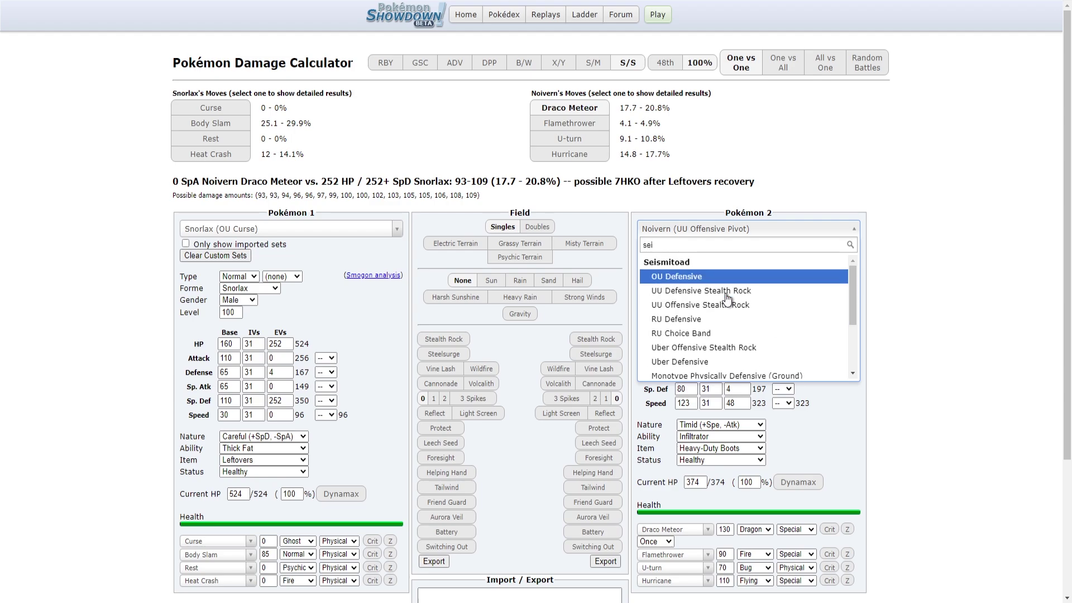
key("Down")
key("Down")
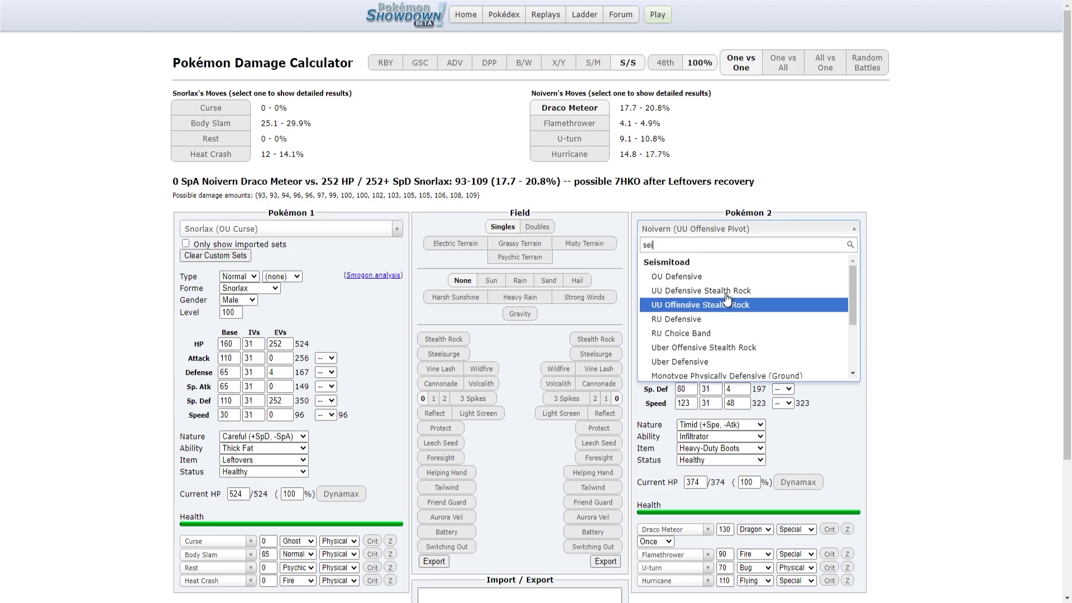
key("Return")
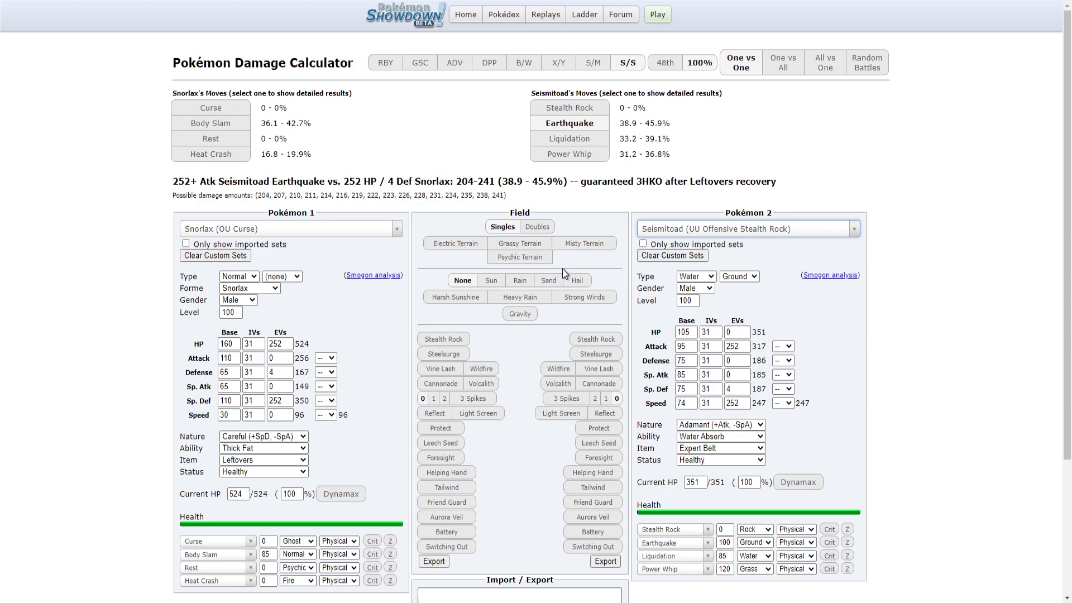
Set the weather to Rain and Snorlax's Defense EVs to 124
left_click(520, 280)
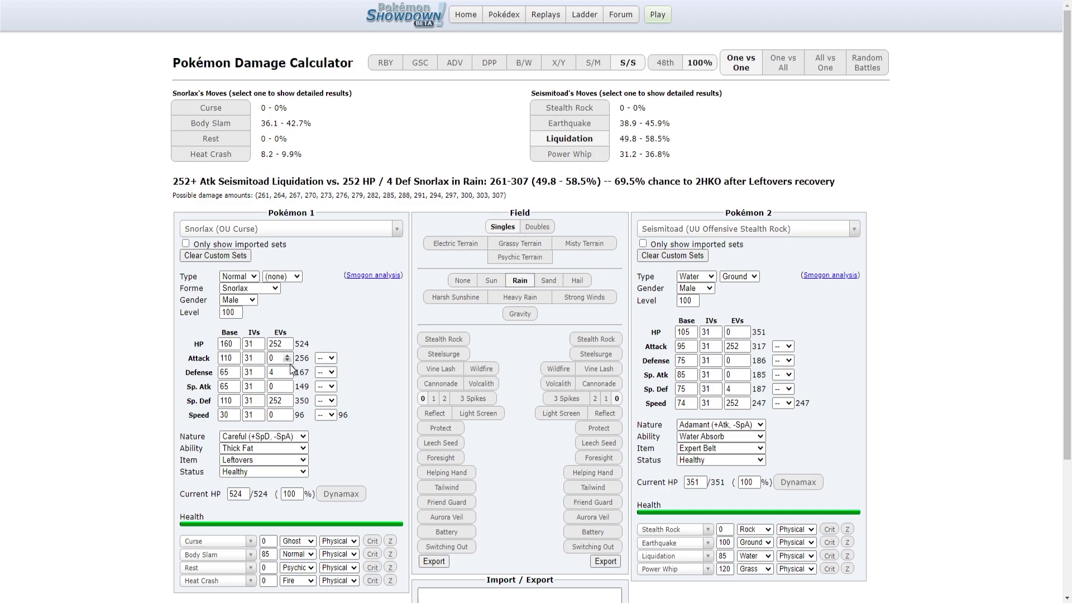
left_click_drag(288, 371, 291, 373)
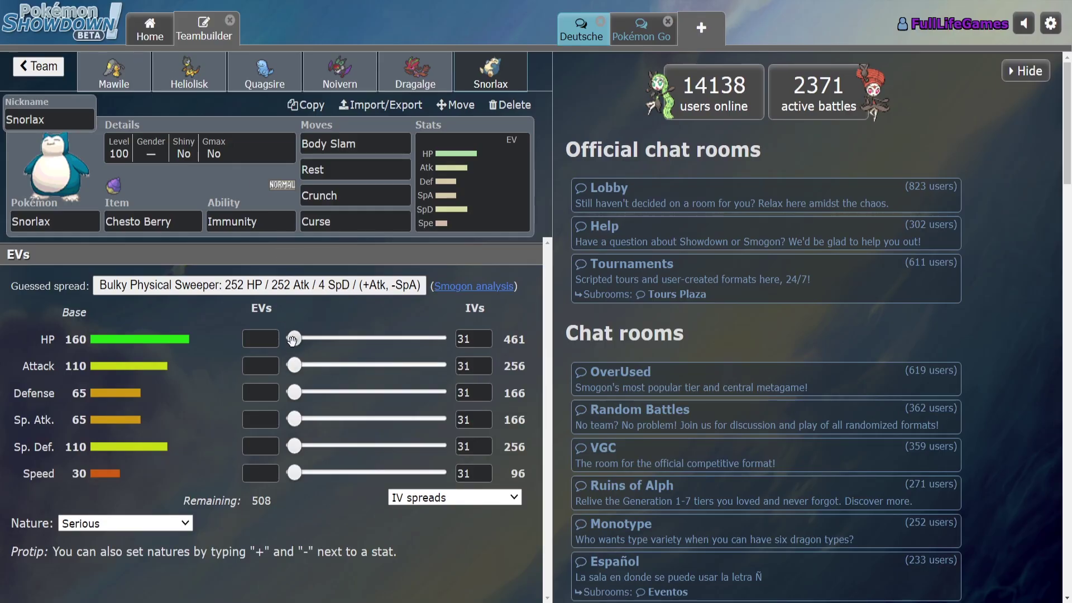
In the Teambuilder, give Snorlax 252 HP EVs and 124 Defense EVs
type("252")
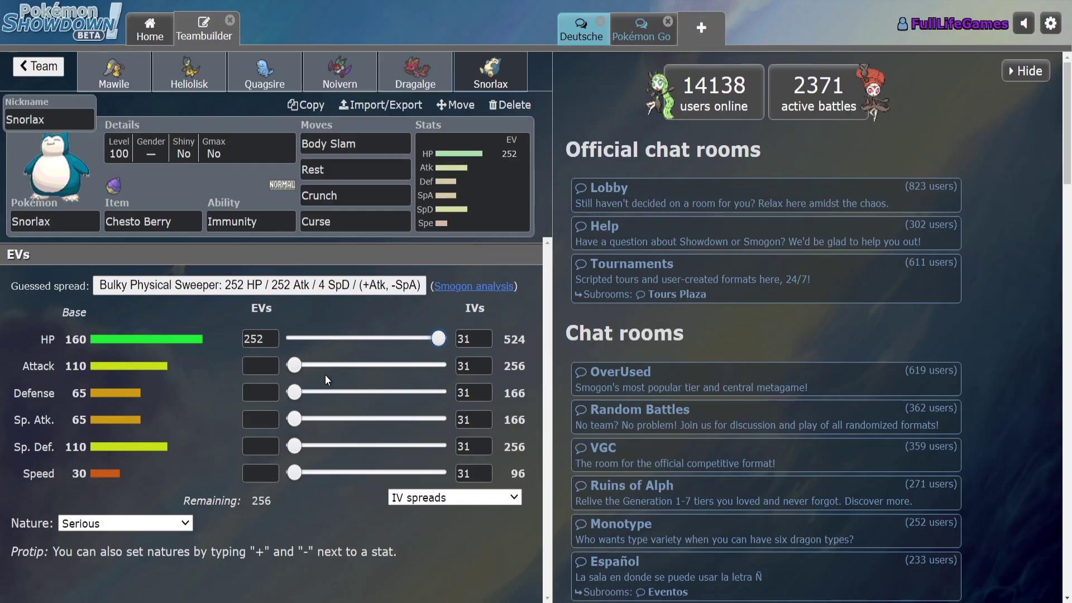
left_click(273, 392)
type("124")
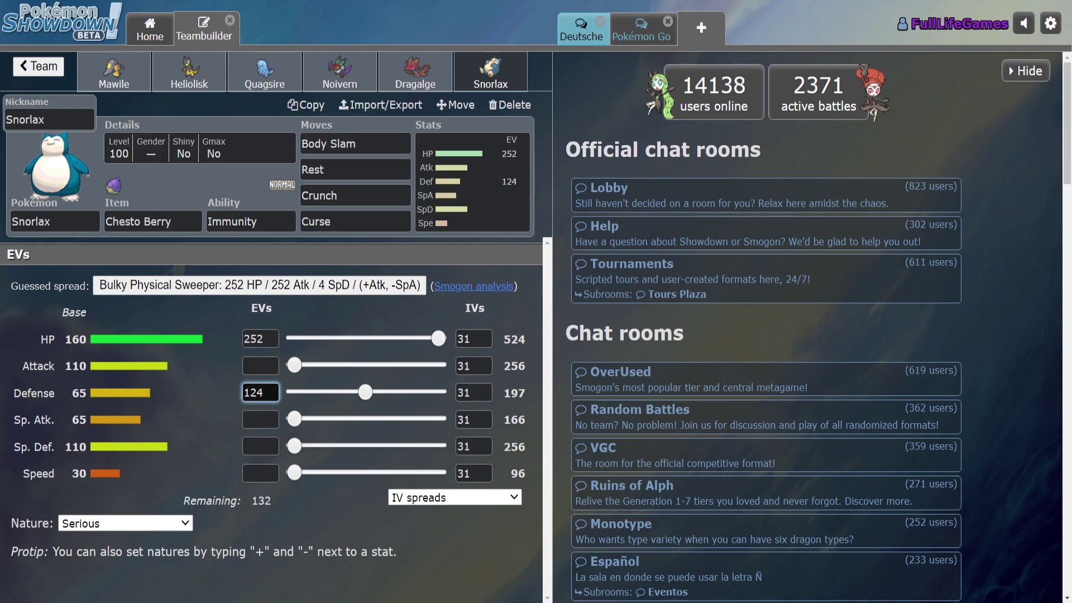
Set Snorlax's Sp. Def EVs to 132 and give it a Careful nature (+SpD, -SpA)
left_click(261, 446)
type("132+")
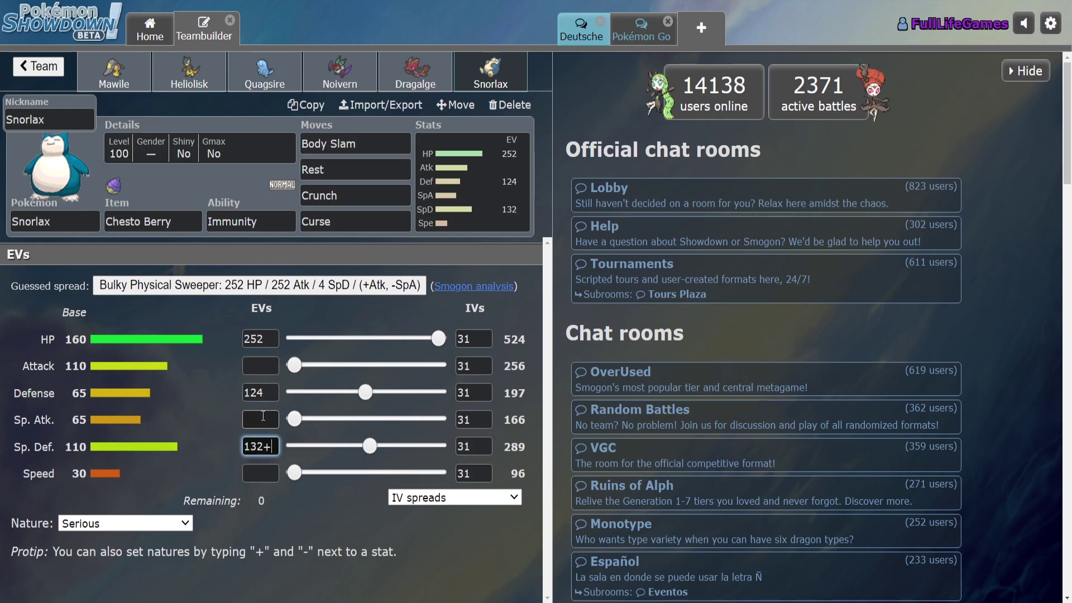
left_click(263, 417)
type("-")
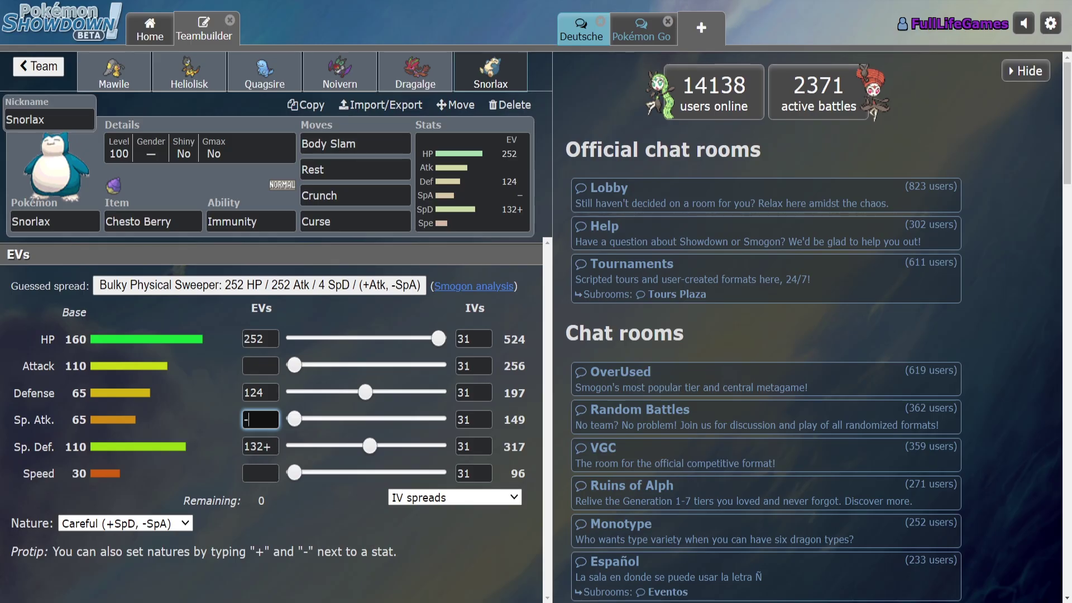
In the Damage Calculator, set Snorlax's Sp. Def EVs to 132
key("alt+Tab")
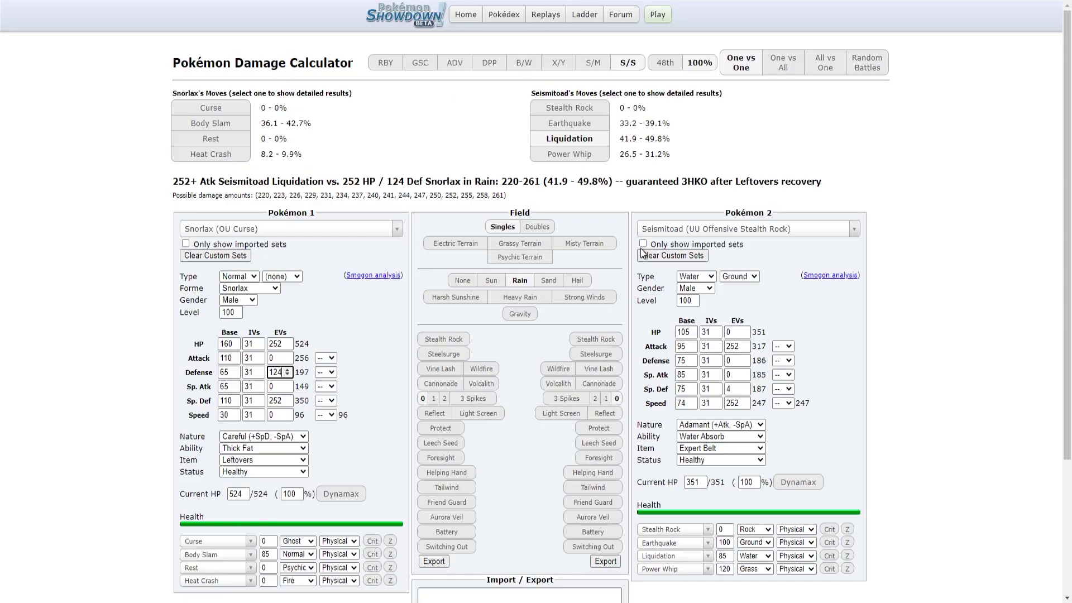
double_click(276, 401)
type("132")
Load Mantine's OU Defog set as Pokémon 2 in place of Seismitoad
left_click(652, 230)
type("man")
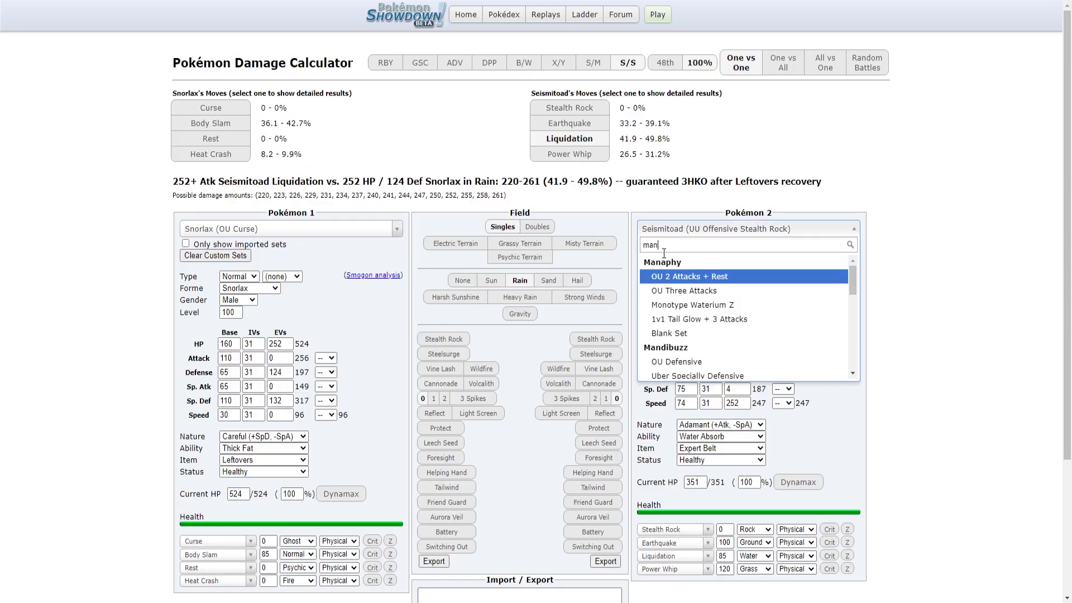
type("t")
left_click(673, 279)
Reload Mantine's OU Defog set as Pokémon 2 and set its Sp. Atk EVs to 252
left_click(695, 235)
type("m")
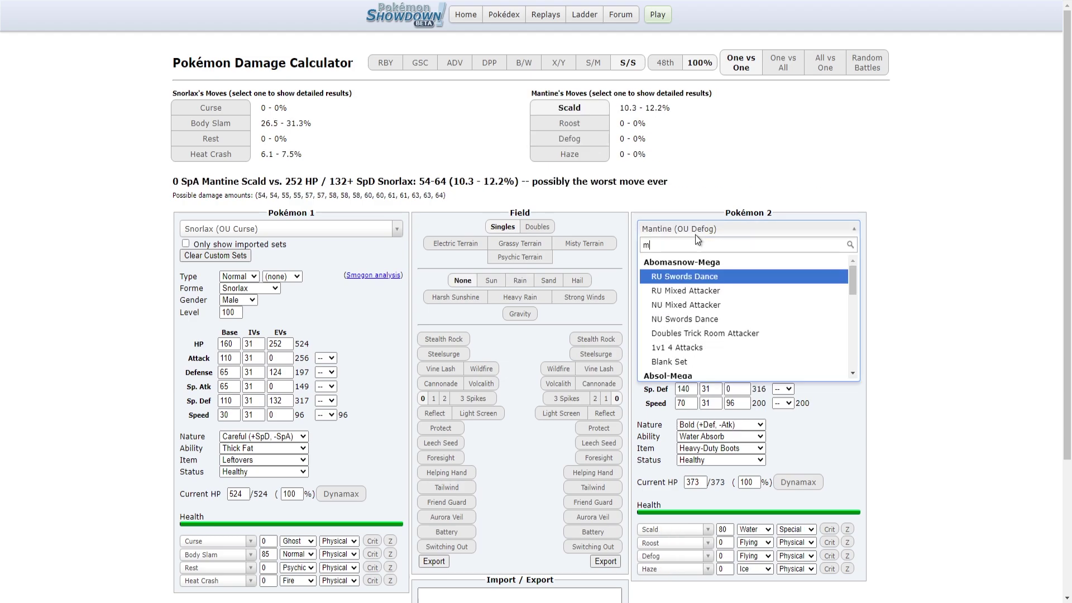
type("ant")
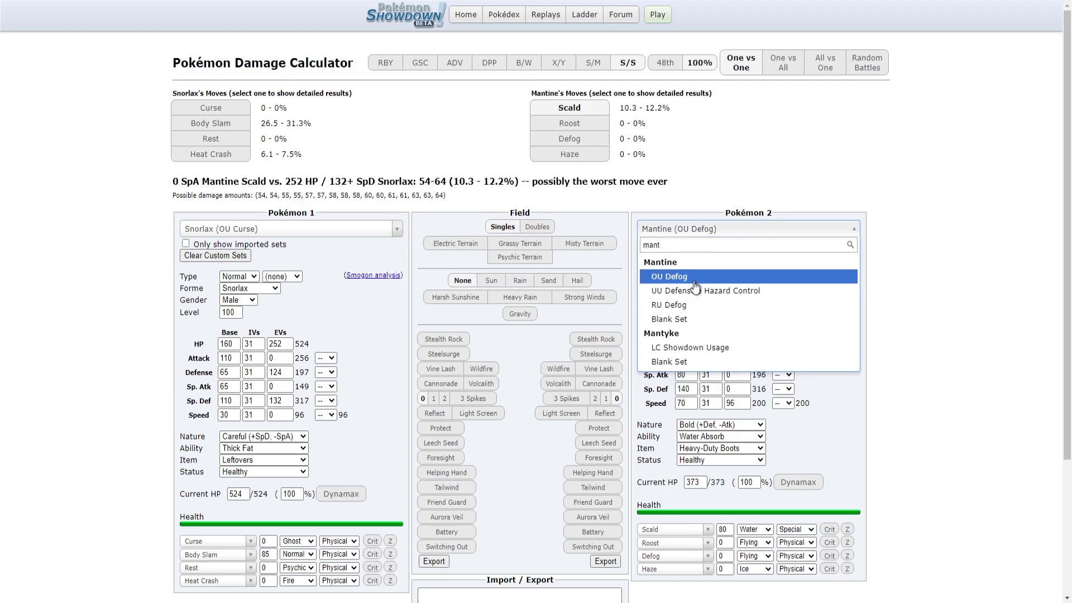
left_click(695, 283)
double_click(737, 375)
type("252")
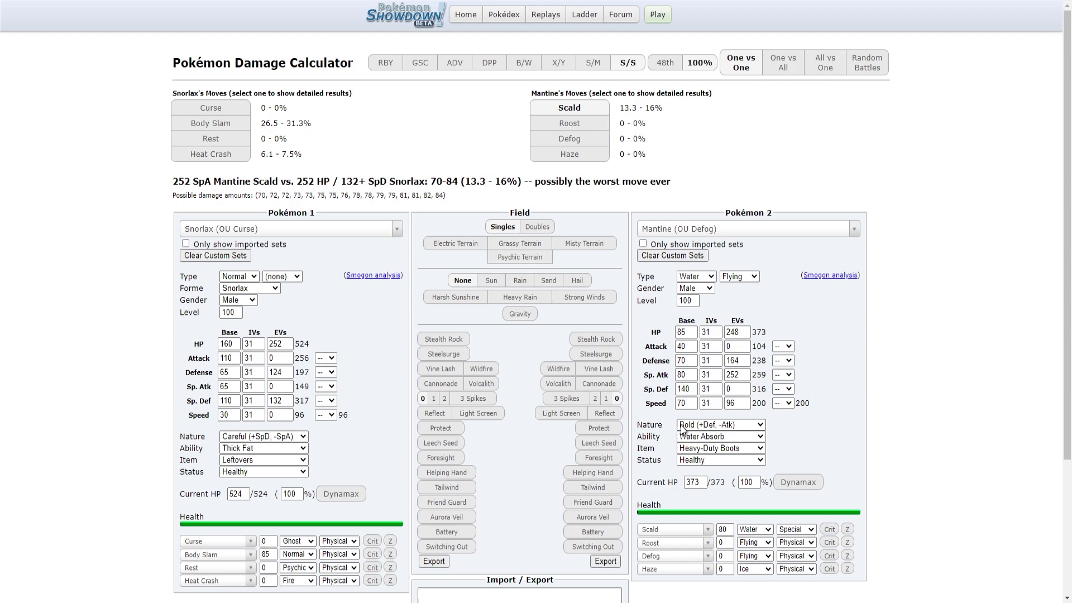
Give Mantine a Modest nature (+SpA, -Atk) and set its item to Life Orb
left_click(682, 428)
type("mo")
left_click(690, 449)
type("li")
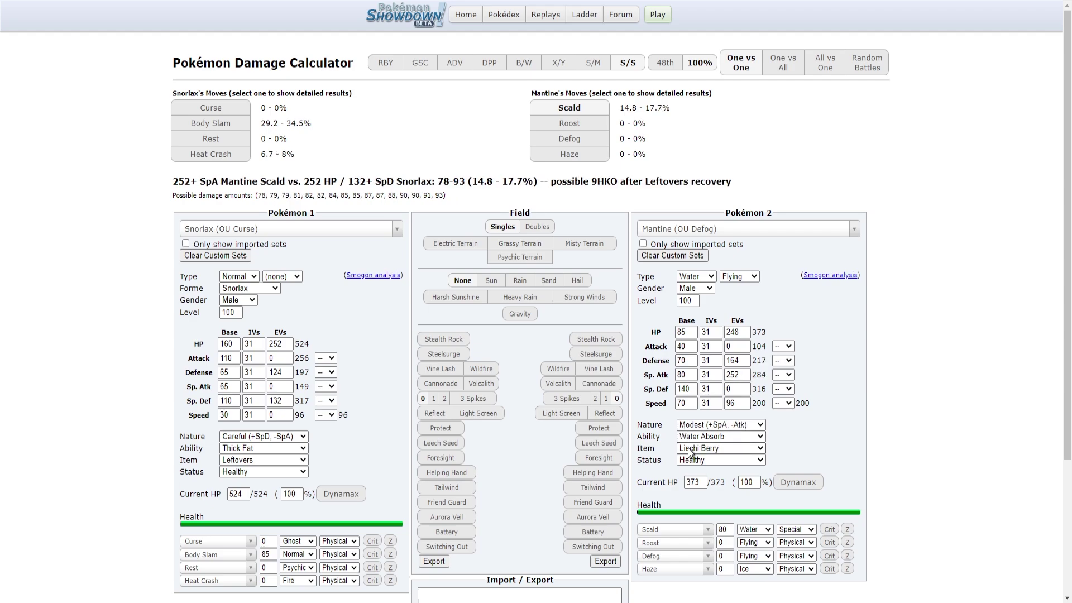
type("fe Orb")
Replace Mantine's Haze with Hydro Pump and set the field weather to Rain
left_click(655, 569)
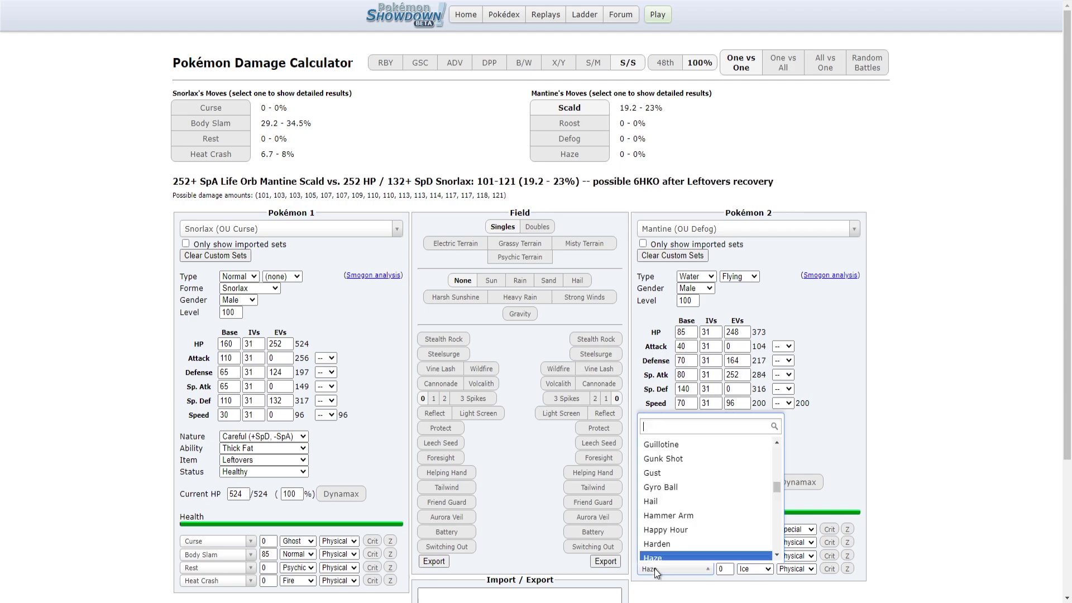
type("hydro")
key("Return")
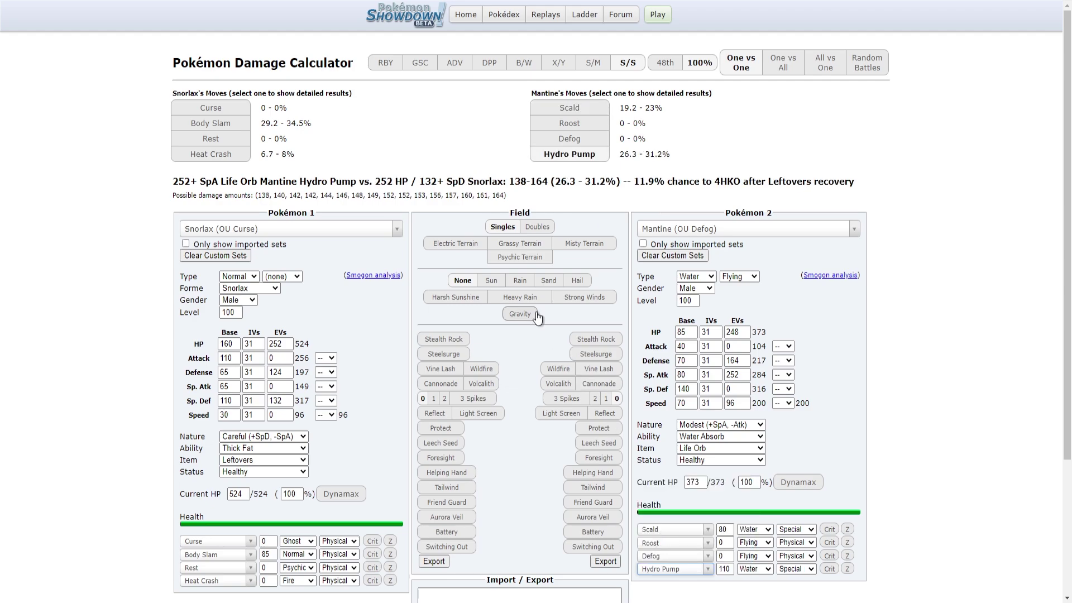
left_click(520, 283)
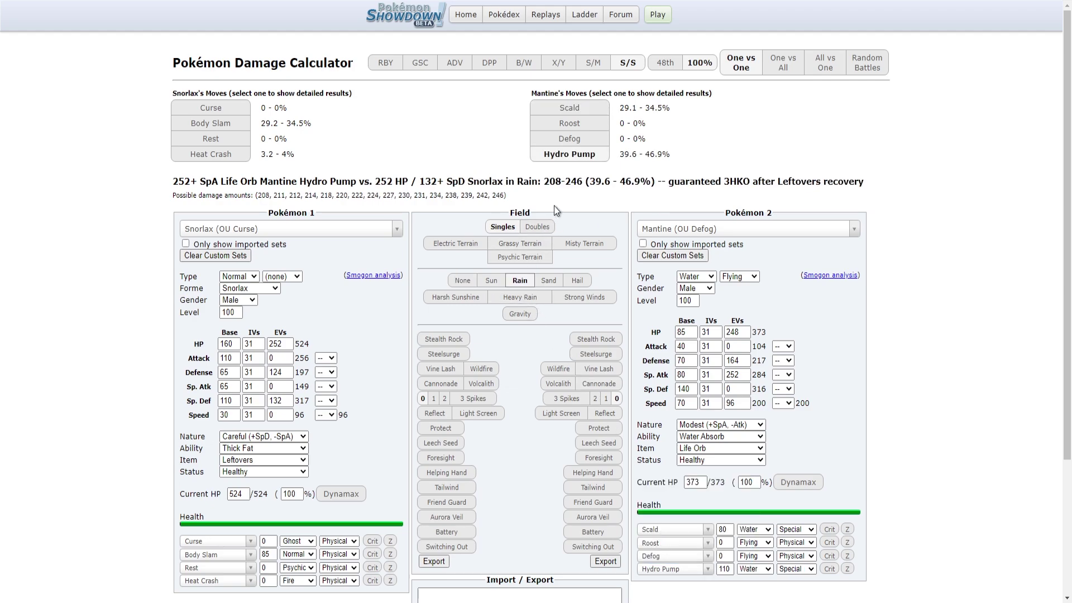
Set Mantine's item to Choice Specs
left_click(718, 450)
type("col")
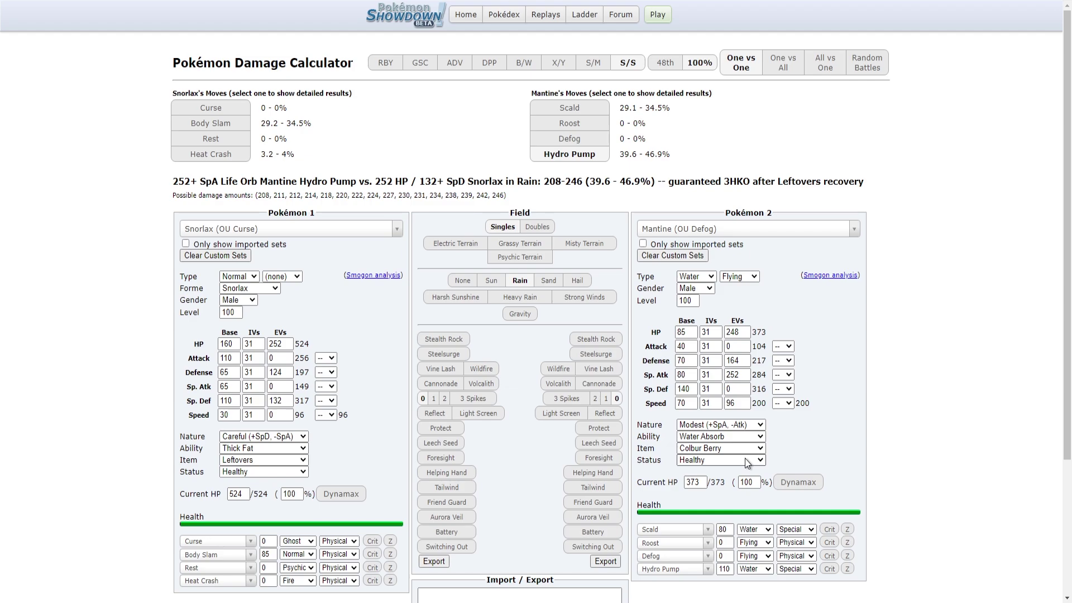
key("Up")
key("Up")
key("Up")
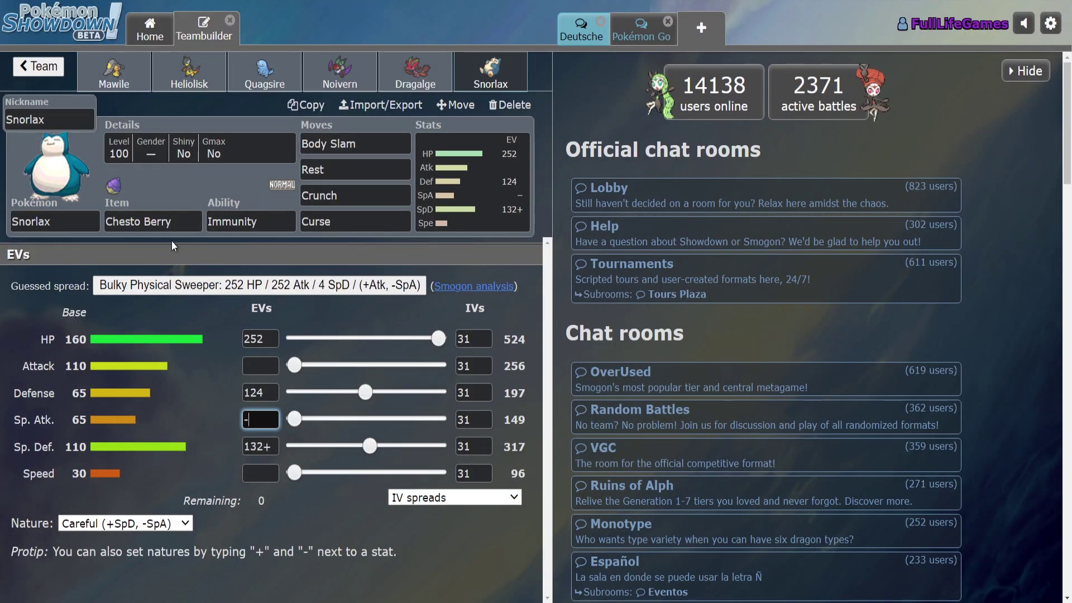
In the Teambuilder, set Snorlax's item to Leftovers
left_click(153, 221)
type("lef")
left_click(110, 287)
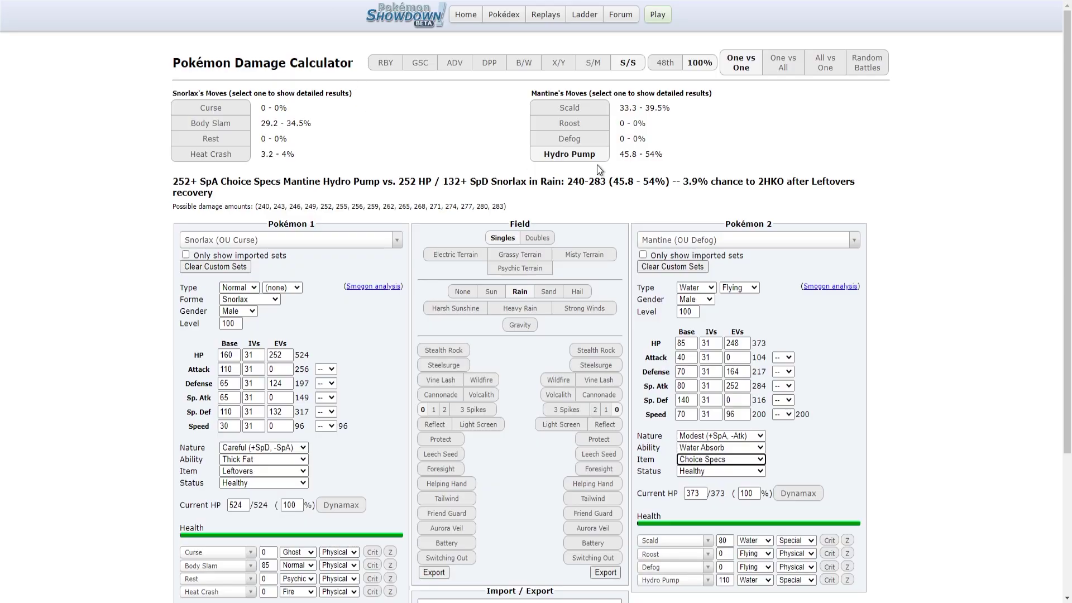
In the Damage Calculator, examine the result of Choice Specs Mantine's Hydro Pump against Snorlax in Rain
left_click_drag(166, 178, 247, 189)
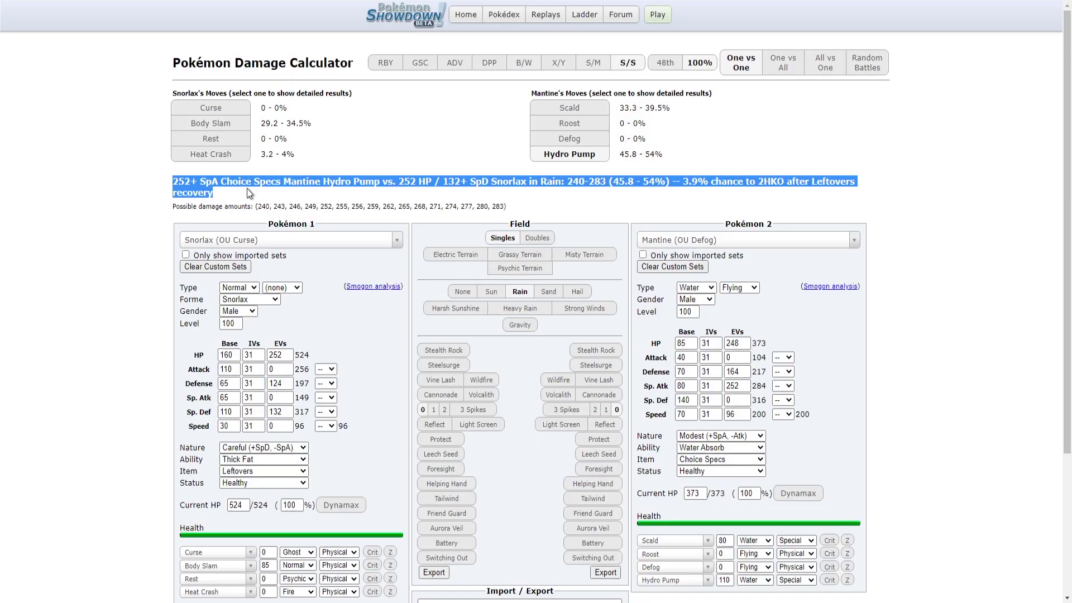
left_click(248, 192)
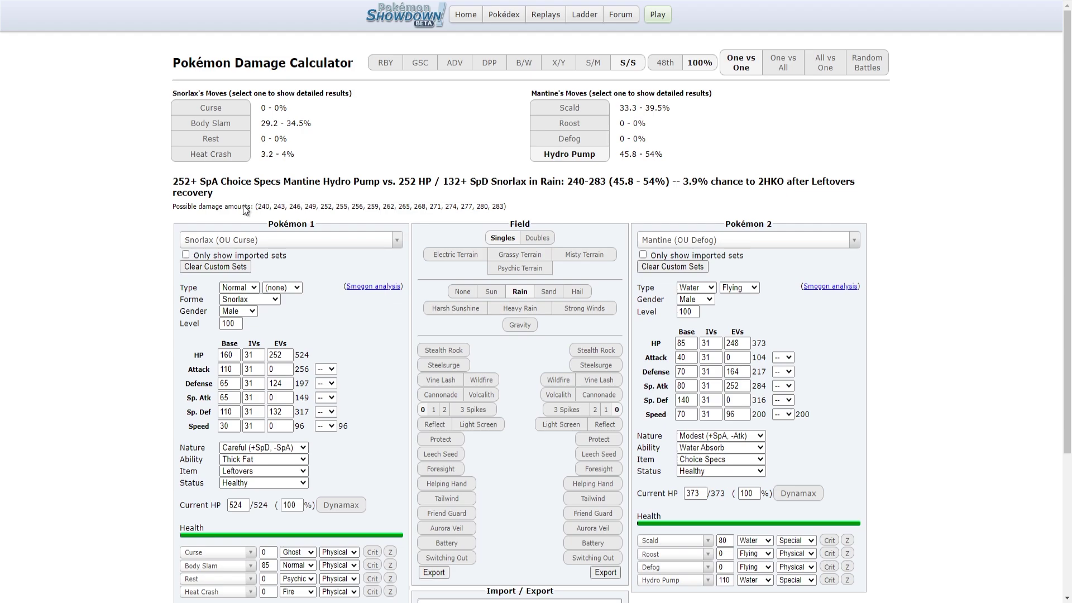
key("ctrl+Tab")
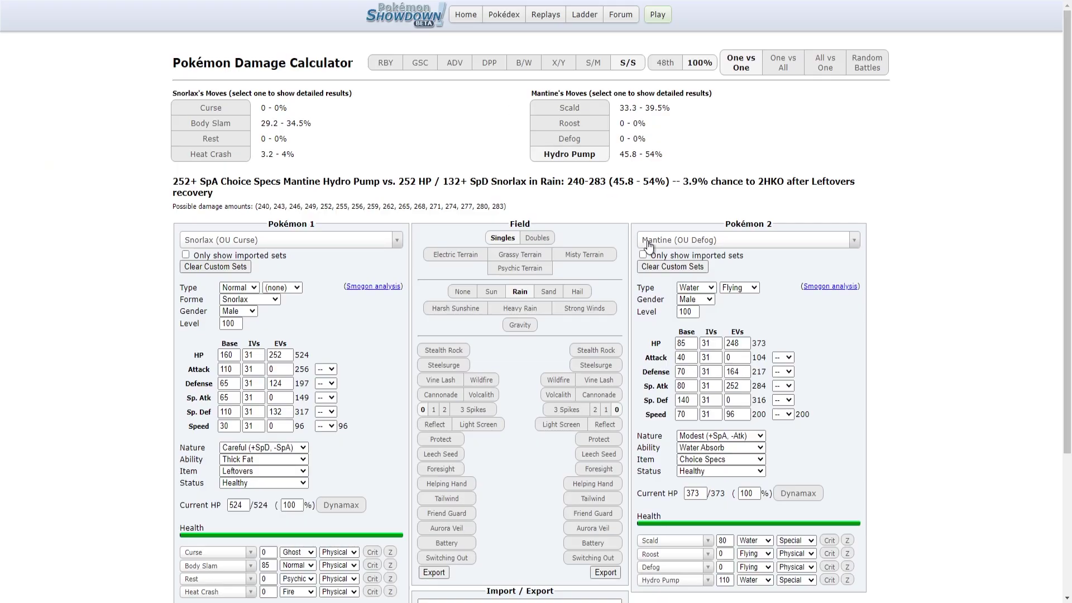
Load Urshifu-Rapid-Strike's OU Choice Band set as Pokémon 2 in place of Mantine
left_click(649, 244)
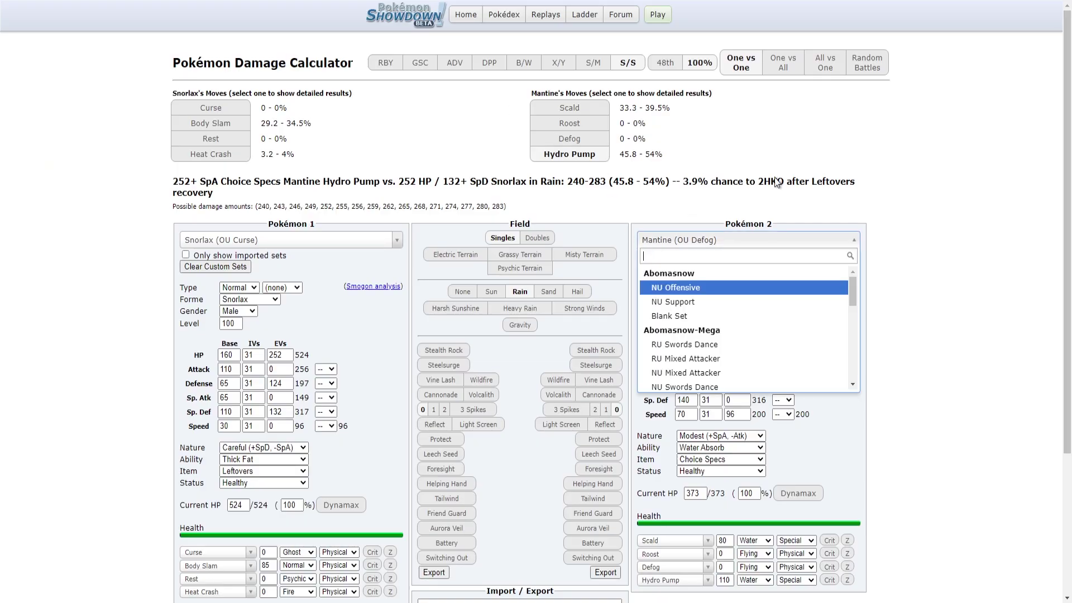
type("urshif")
key("Down")
key("Down")
key("Down")
key("Down")
key("Down")
key("Down")
key("Down")
key("Down")
key("Down")
key("Down")
key("Down")
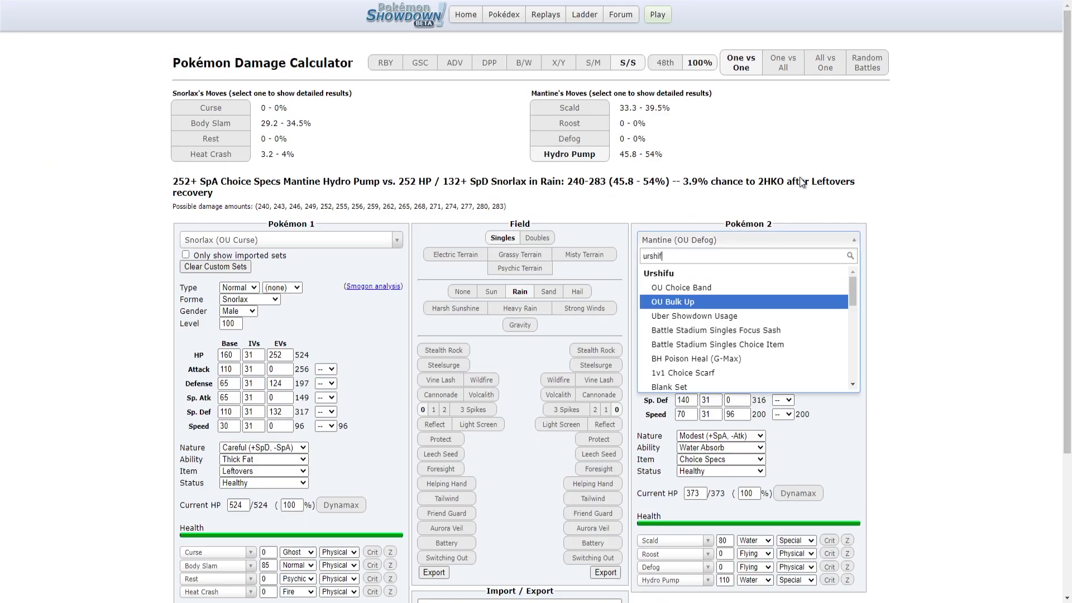
key("Up")
key("Up")
key("Up")
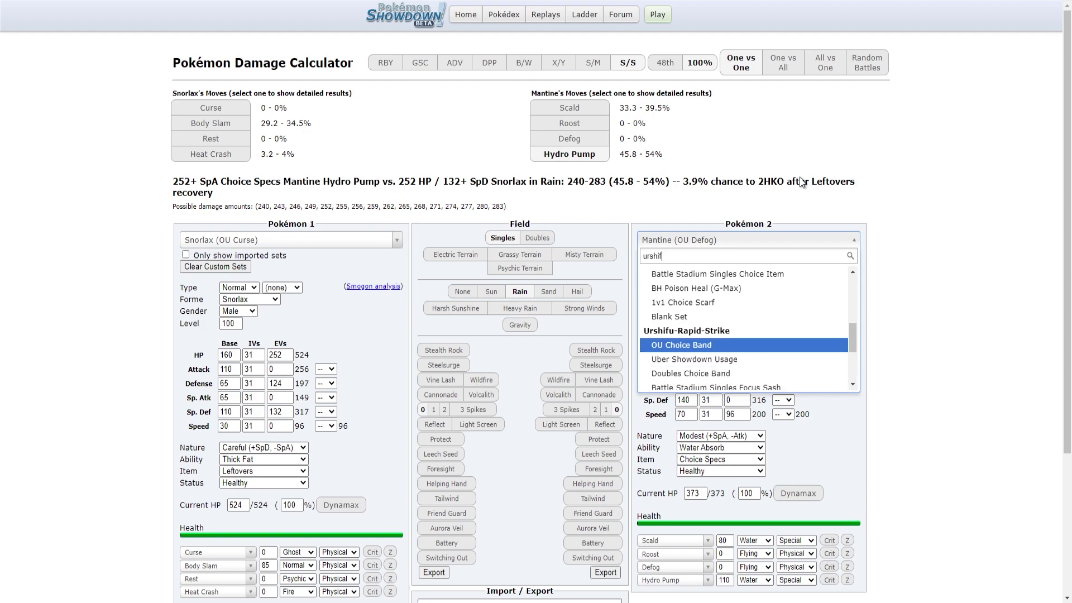
key("Return")
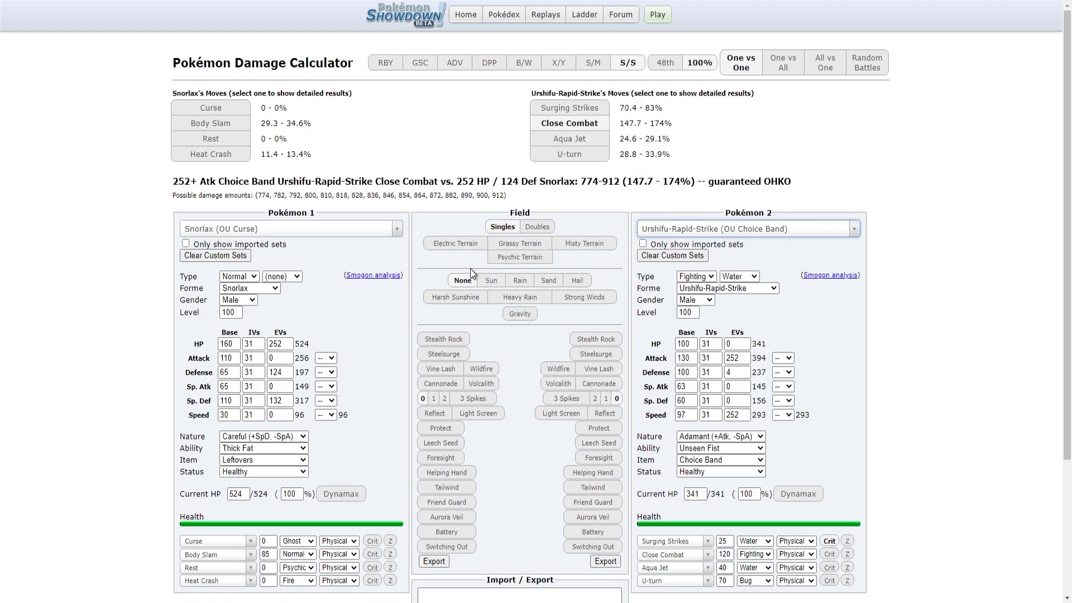
Set Snorlax's Defense boost to +1 and Urshifu-Rapid-Strike's nature to Jolly (+Spe, -SpA)
left_click(325, 372)
left_click(326, 425)
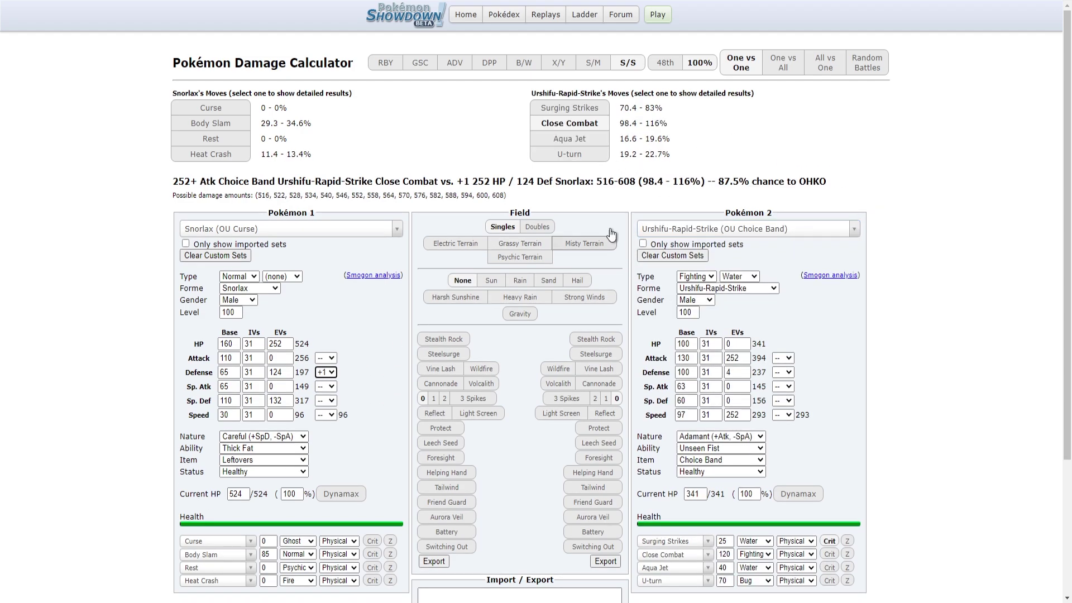
left_click(721, 436)
left_click(715, 571)
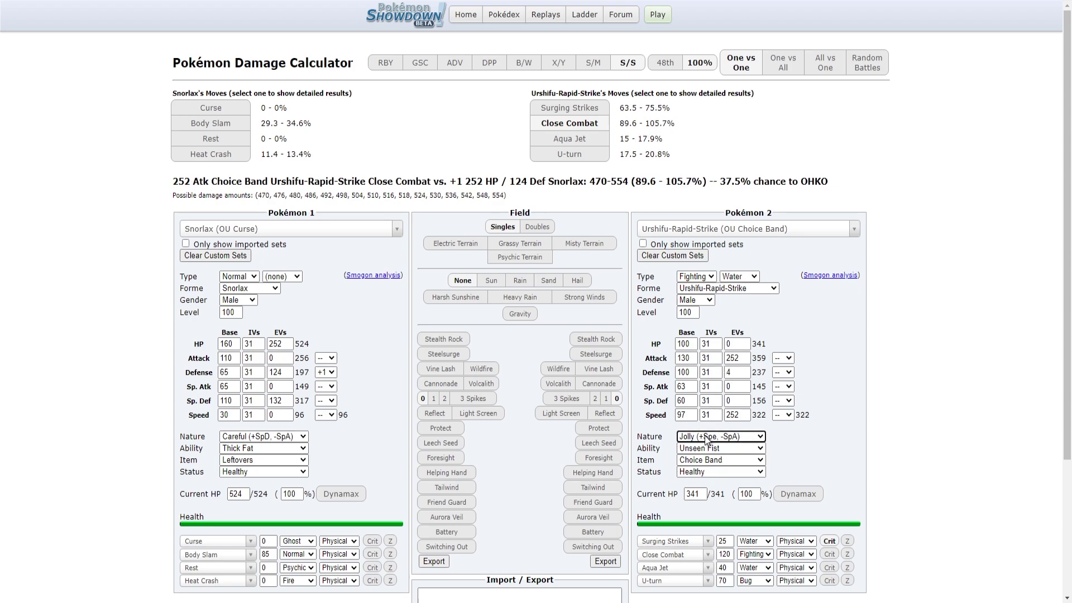
Show the detailed result for Surging Strikes against Snorlax with the field weather set to Rain
left_click(591, 109)
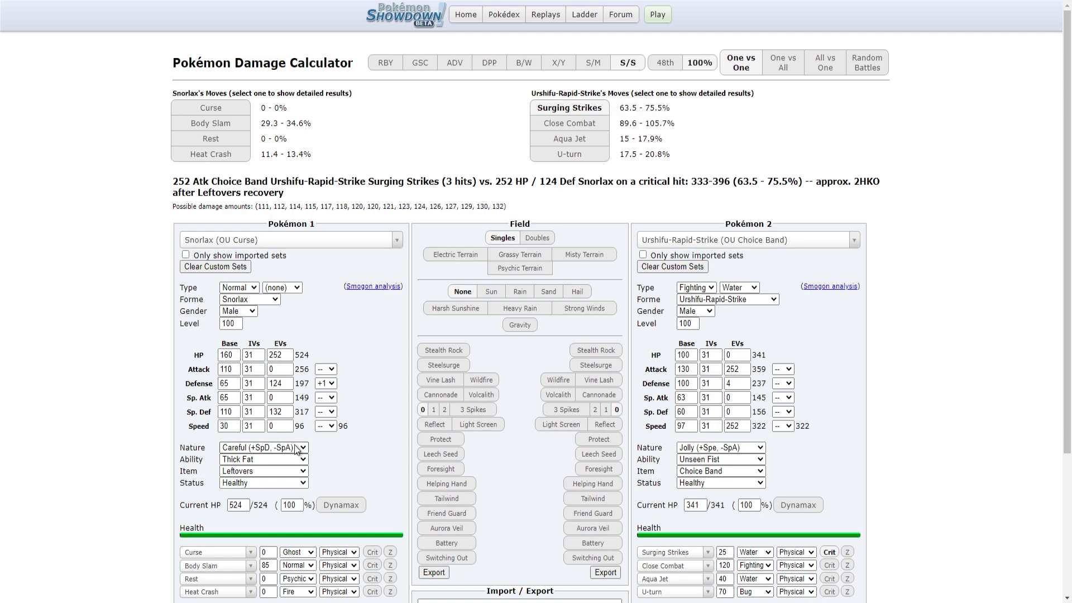
left_click(520, 291)
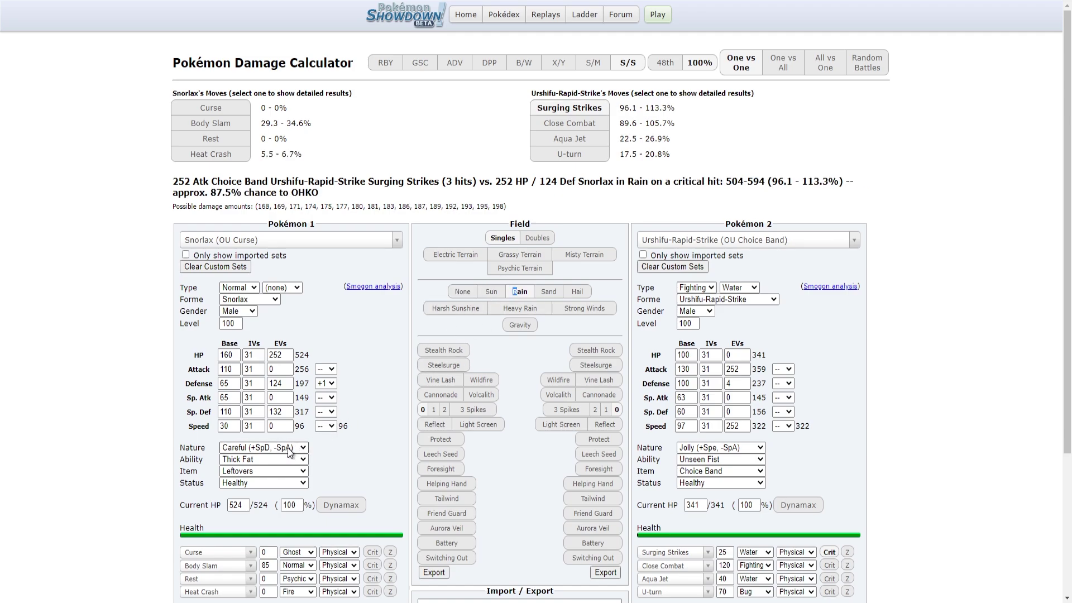
left_click(698, 449)
left_click(698, 459)
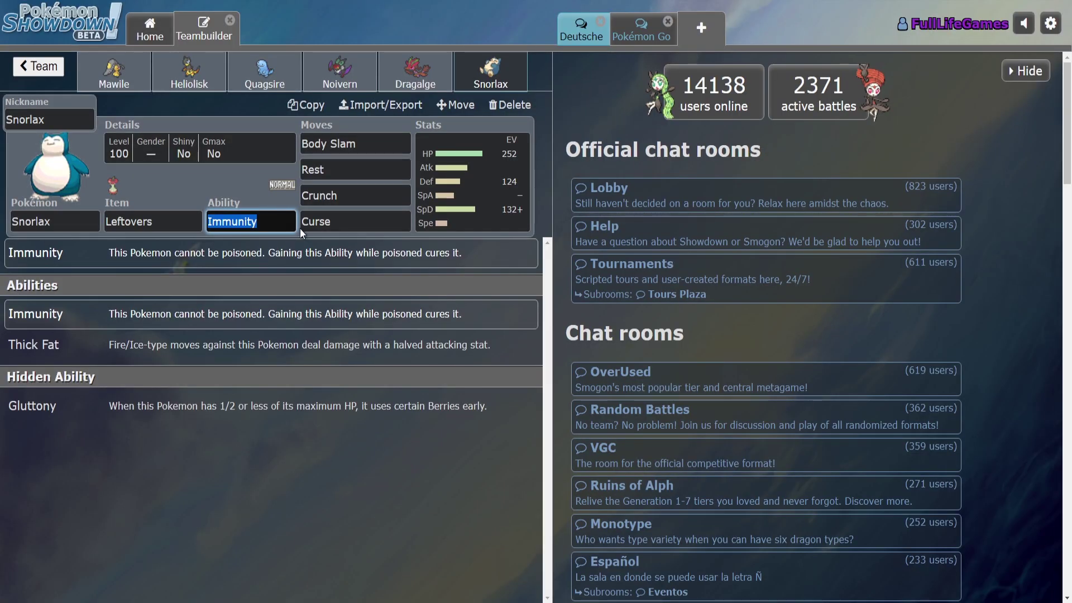
In the Teambuilder, examine Snorlax's ability options and browse its available moves for the slot holding Curse
left_click(378, 144)
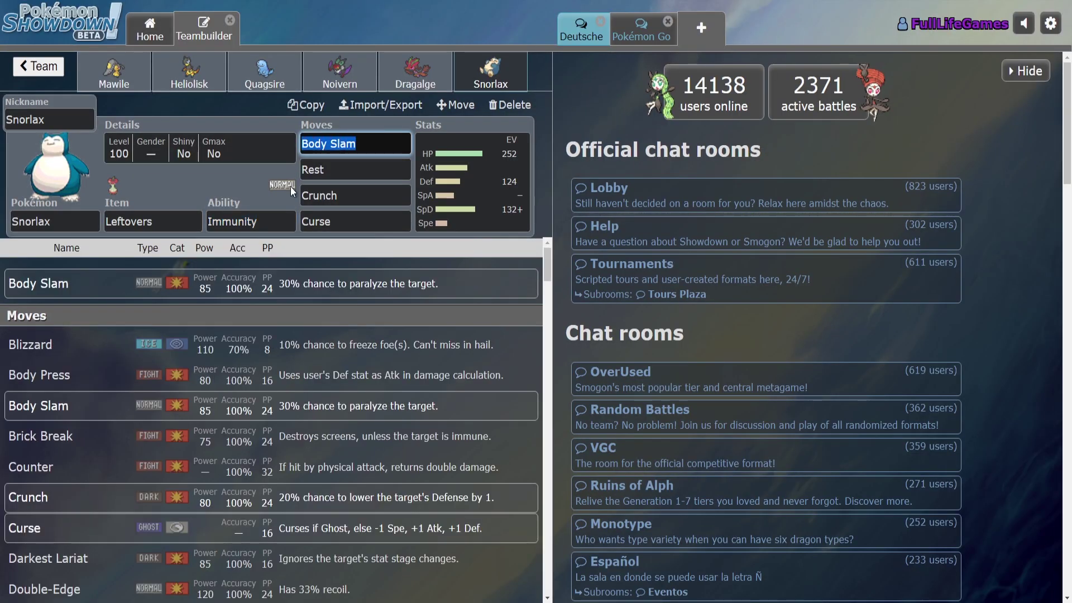
left_click(278, 222)
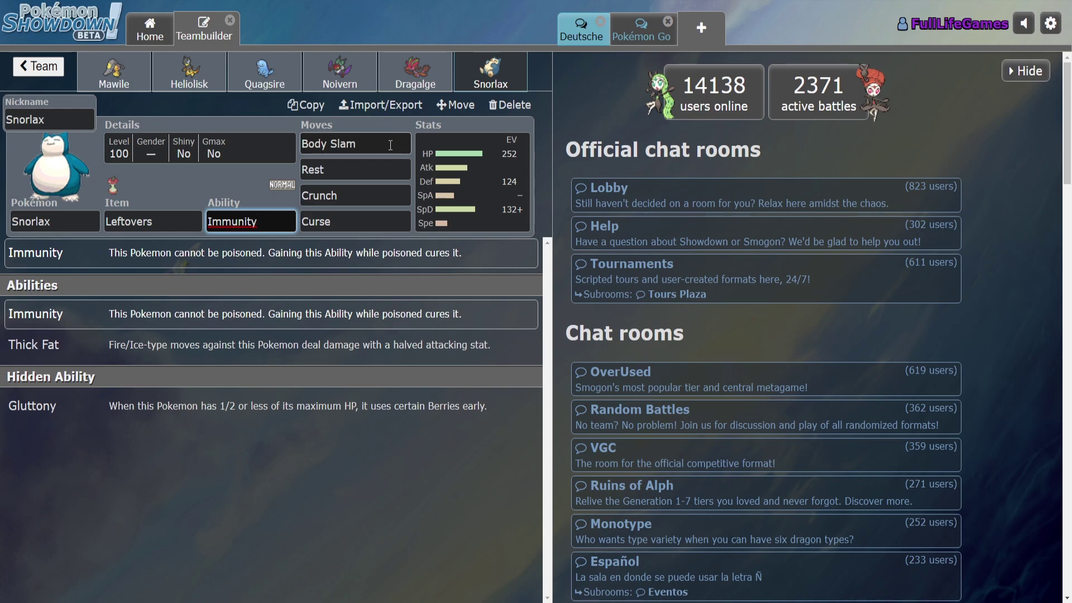
left_click(384, 218)
scroll(317, 390, "down", 10)
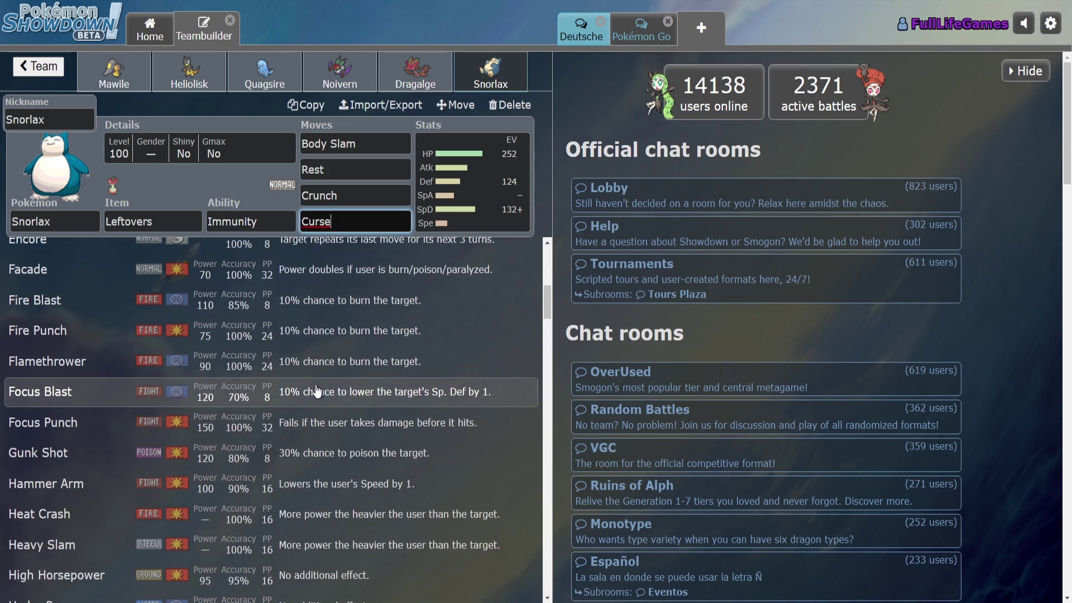
scroll(317, 390, "down", 3)
scroll(317, 390, "down", 3)
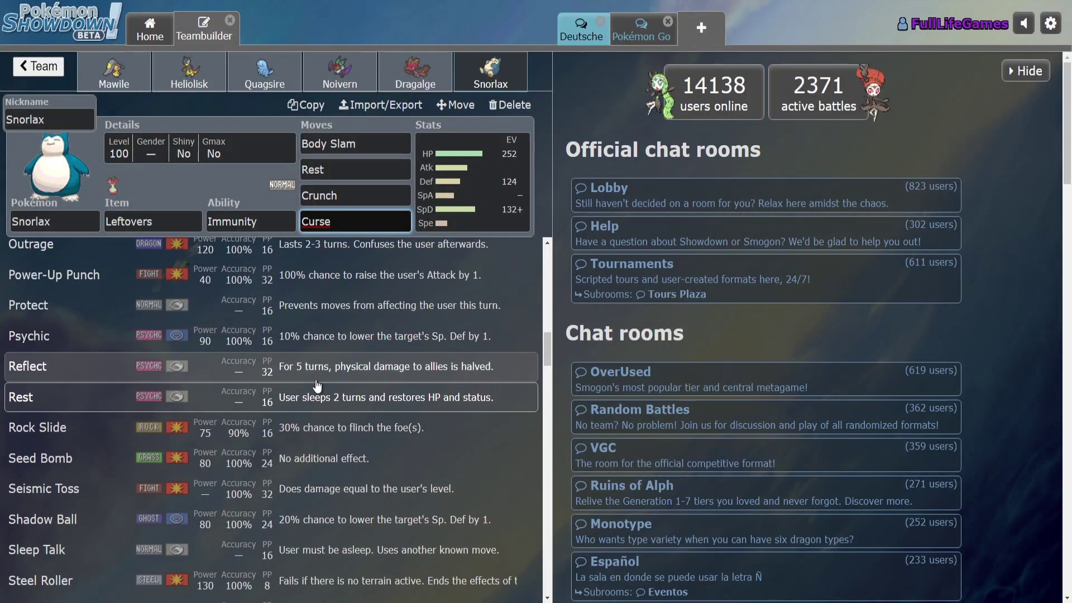
scroll(317, 385, "down", 20)
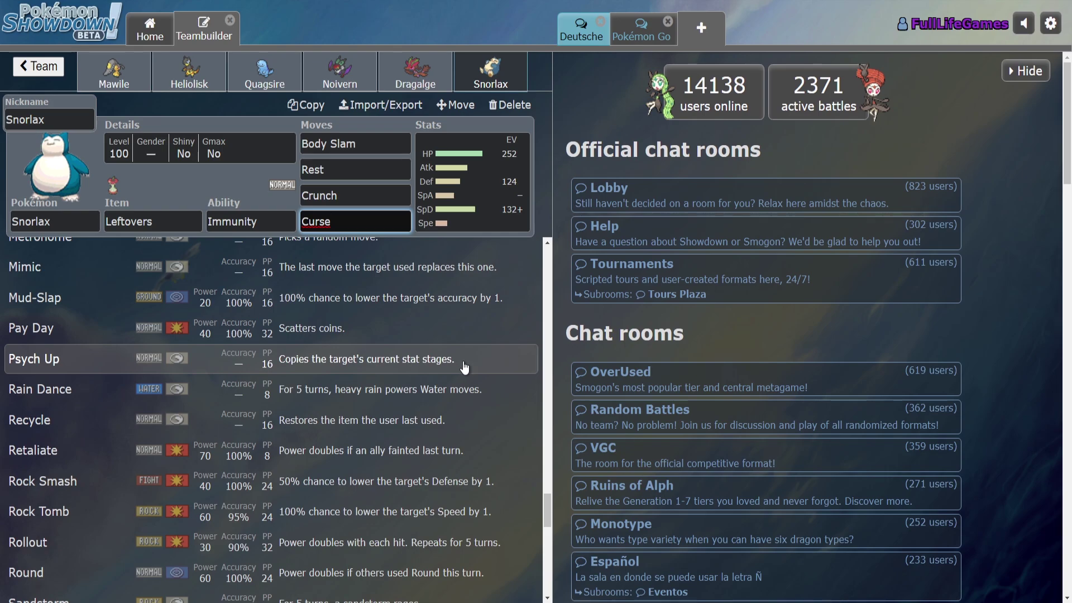
scroll(481, 374, "down", 4)
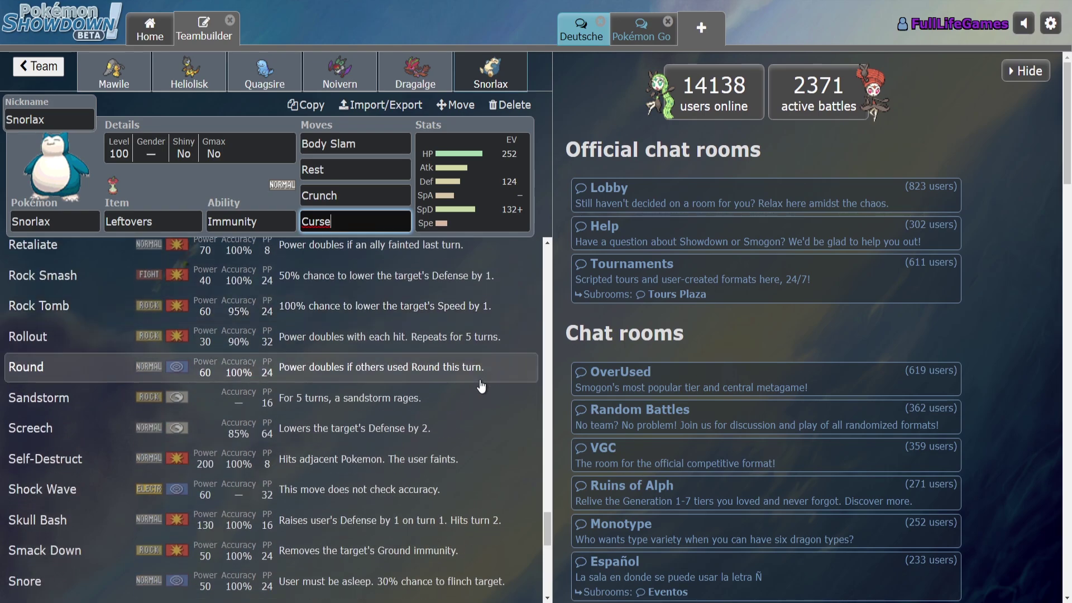
scroll(481, 385, "down", 4)
scroll(475, 385, "down", 4)
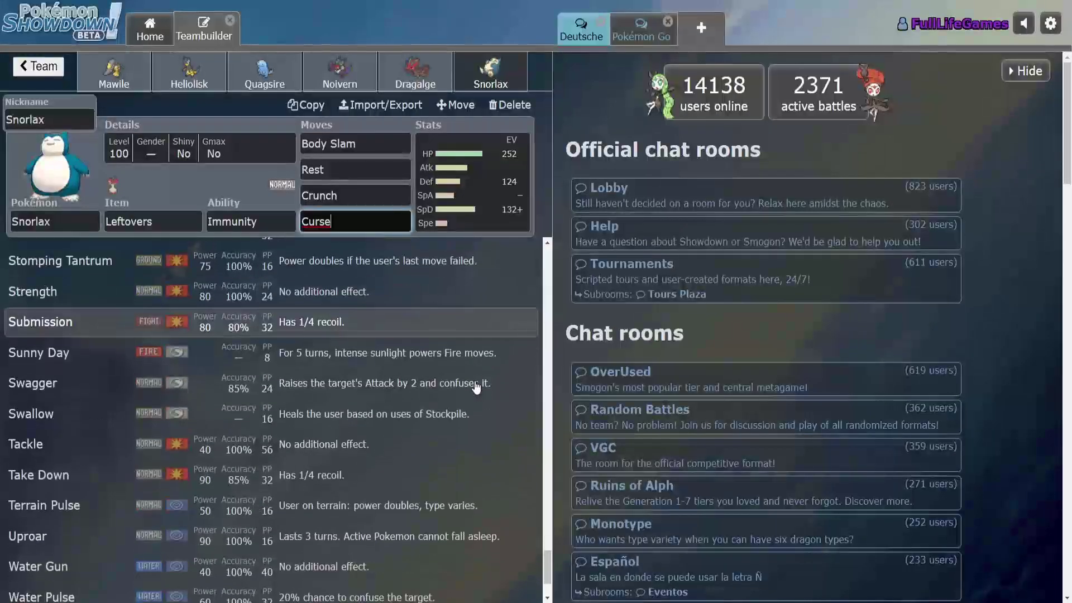
scroll(472, 385, "down", 2)
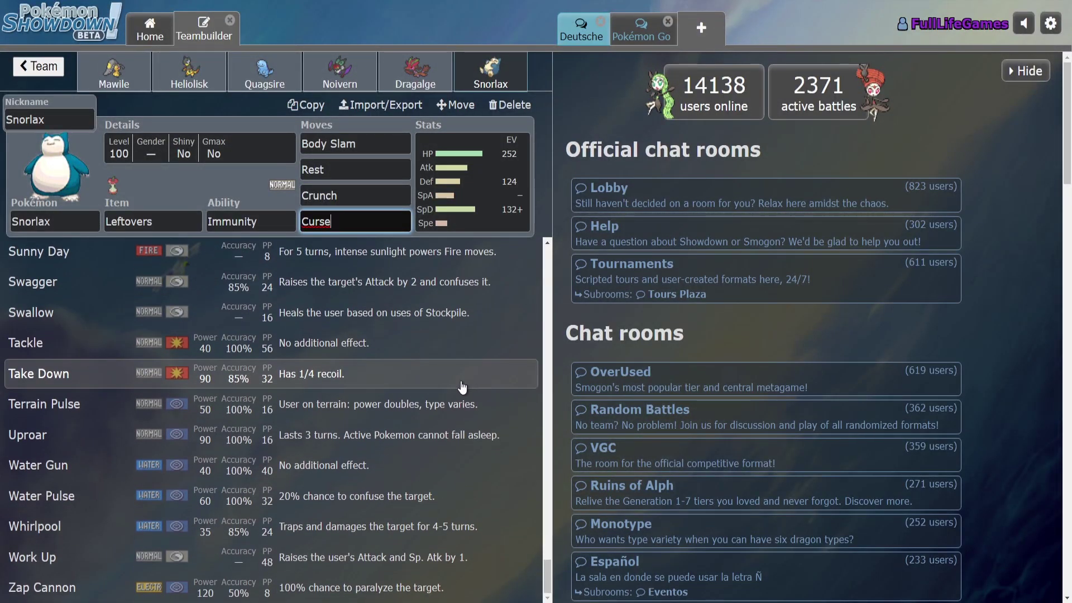
scroll(463, 388, "up", 2)
scroll(461, 385, "up", 4)
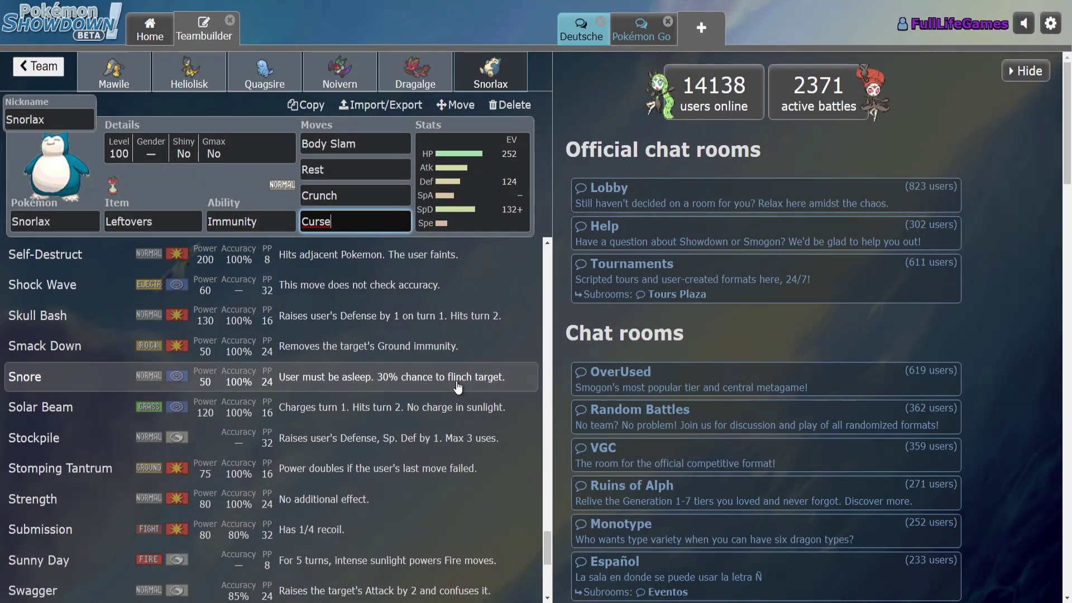
scroll(456, 385, "up", 2)
scroll(455, 387, "up", 4)
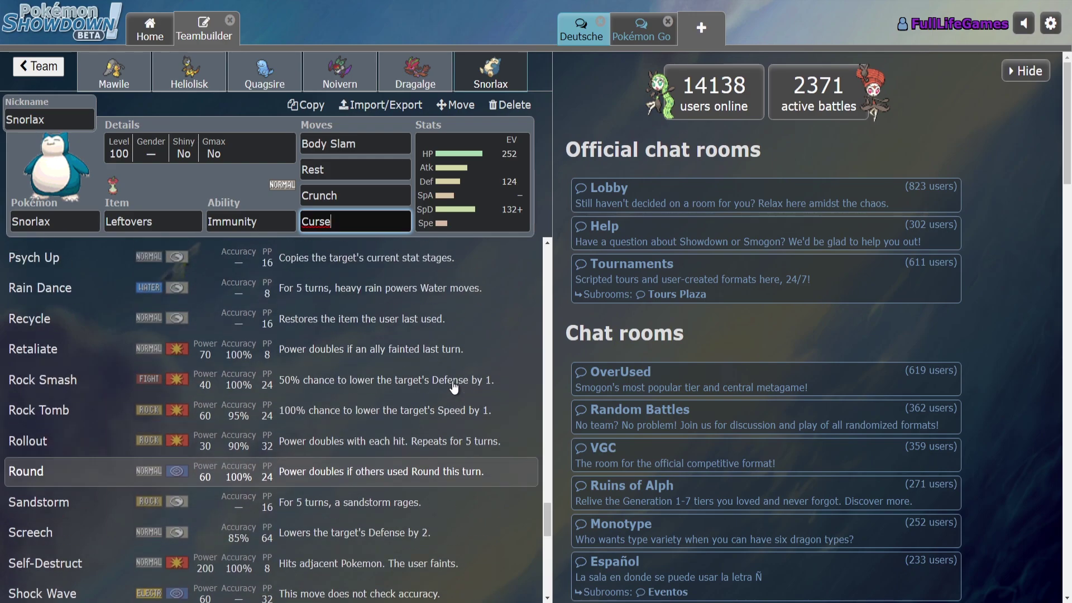
scroll(452, 387, "up", 9)
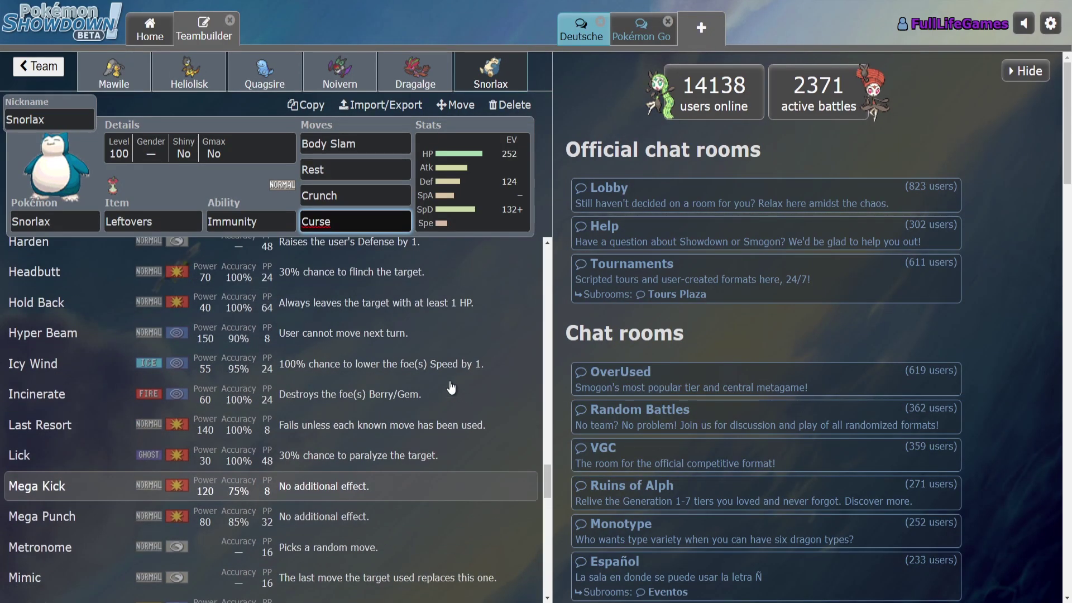
scroll(451, 387, "up", 10)
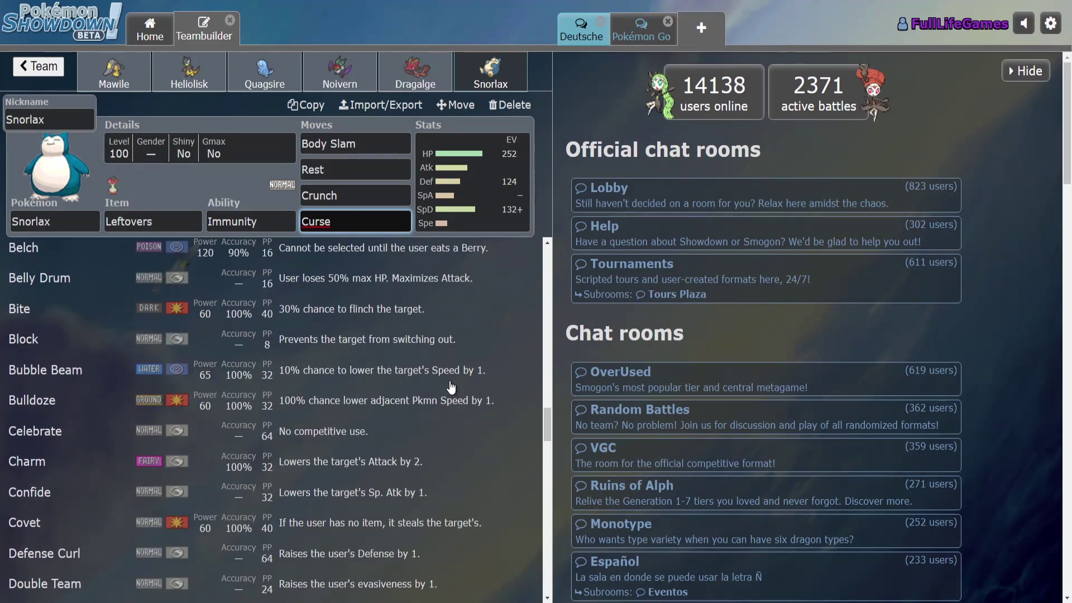
scroll(340, 385, "up", 12)
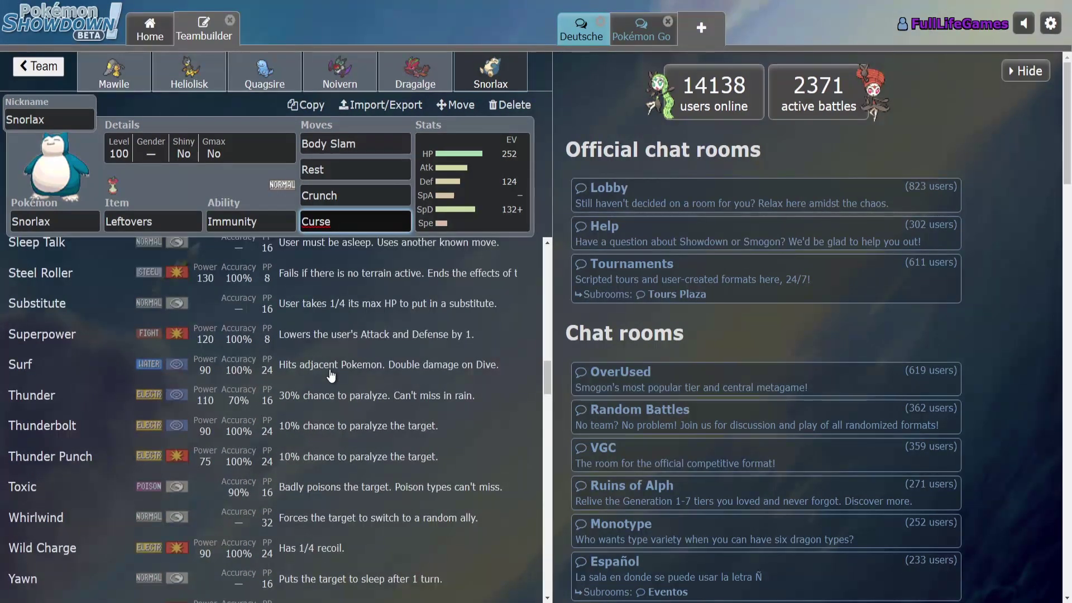
Review Snorlax's full list of viable moves again for an alternative to Curse
scroll(332, 376, "up", 8)
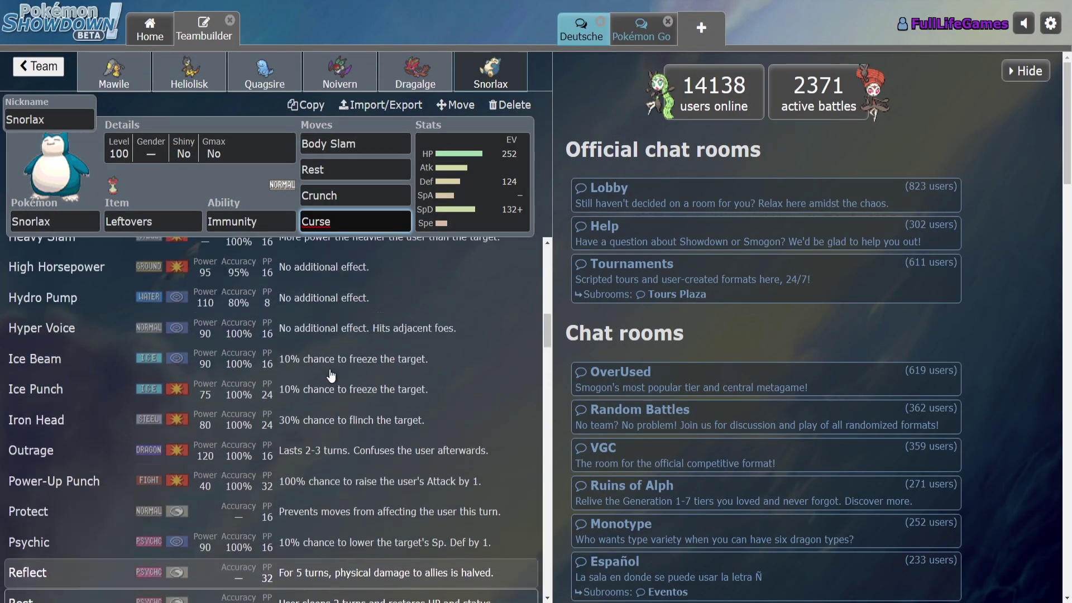
scroll(332, 375, "up", 7)
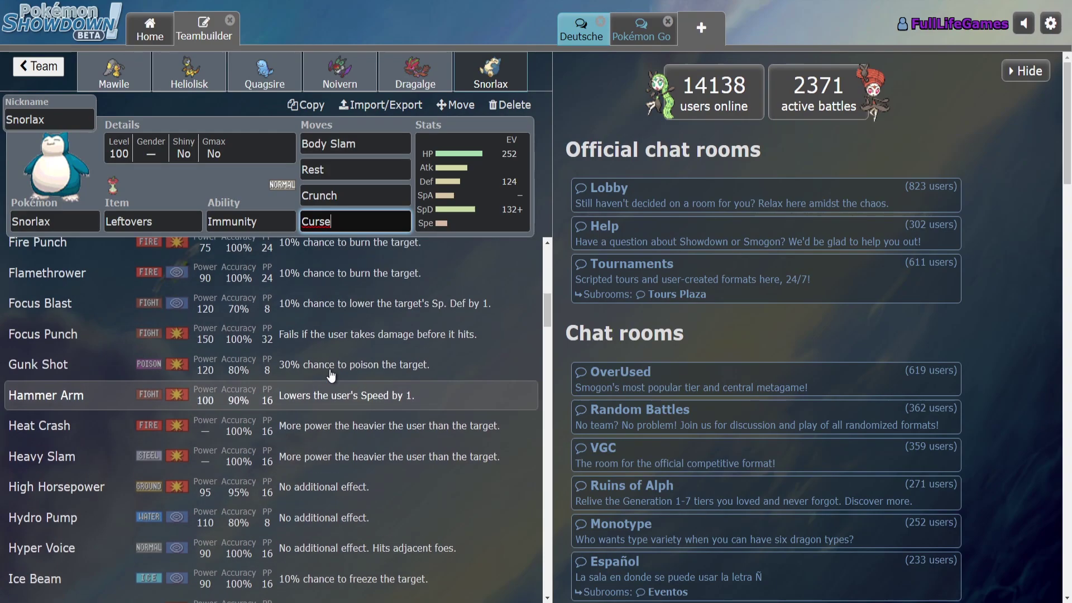
scroll(332, 375, "up", 7)
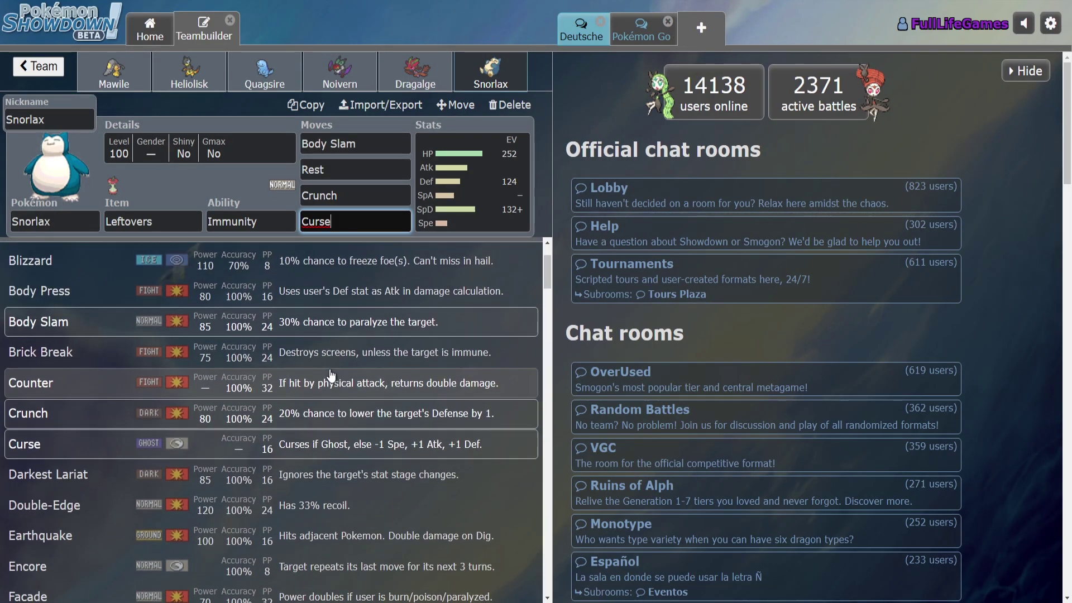
scroll(332, 376, "down", 20)
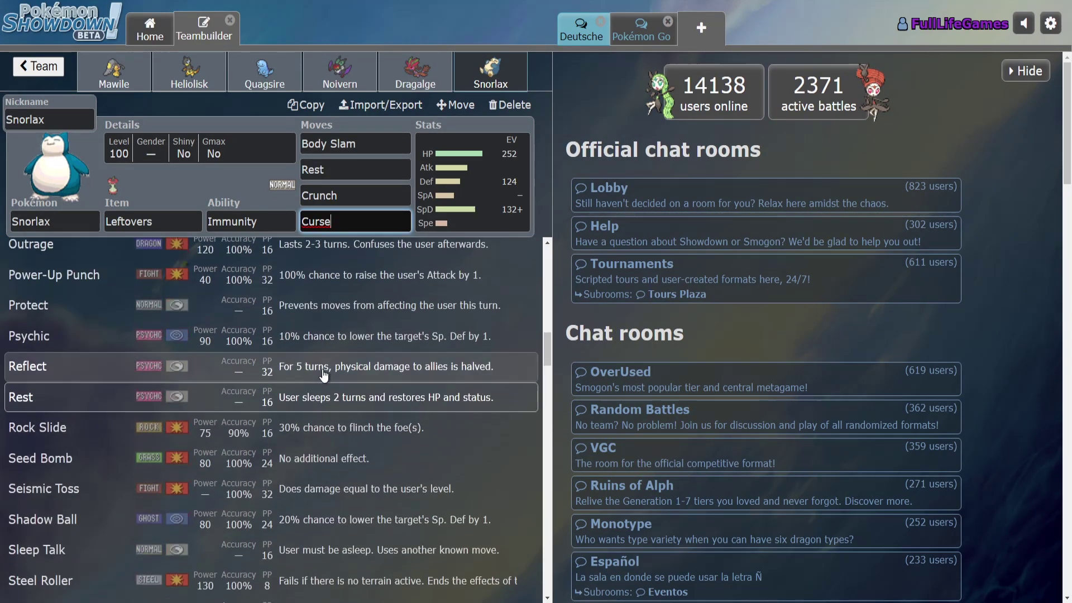
scroll(322, 375, "up", 3)
scroll(313, 373, "down", 5)
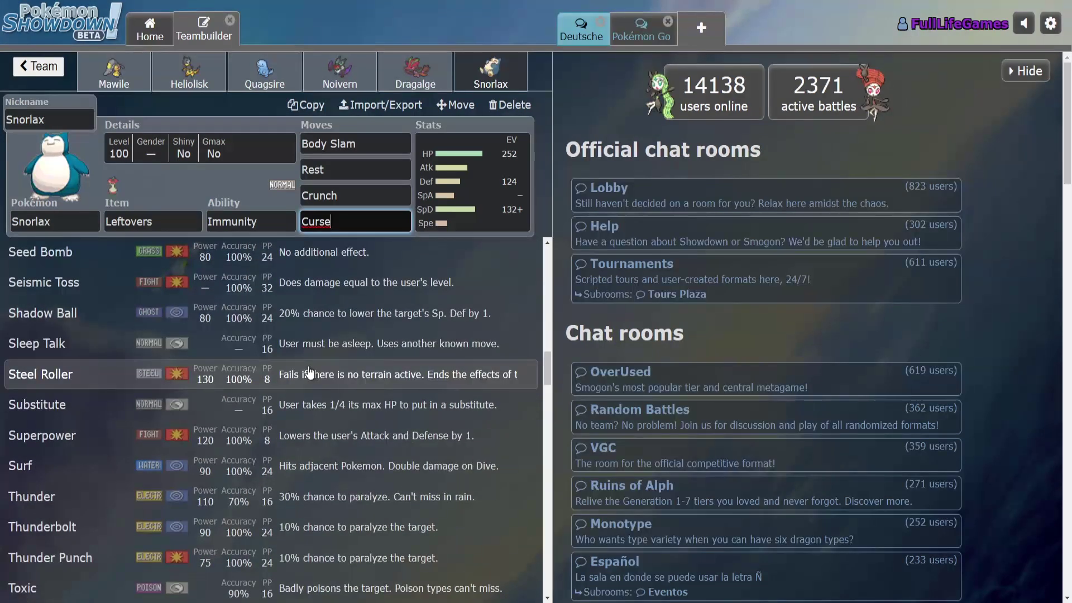
scroll(307, 370, "down", 2)
scroll(294, 355, "down", 3)
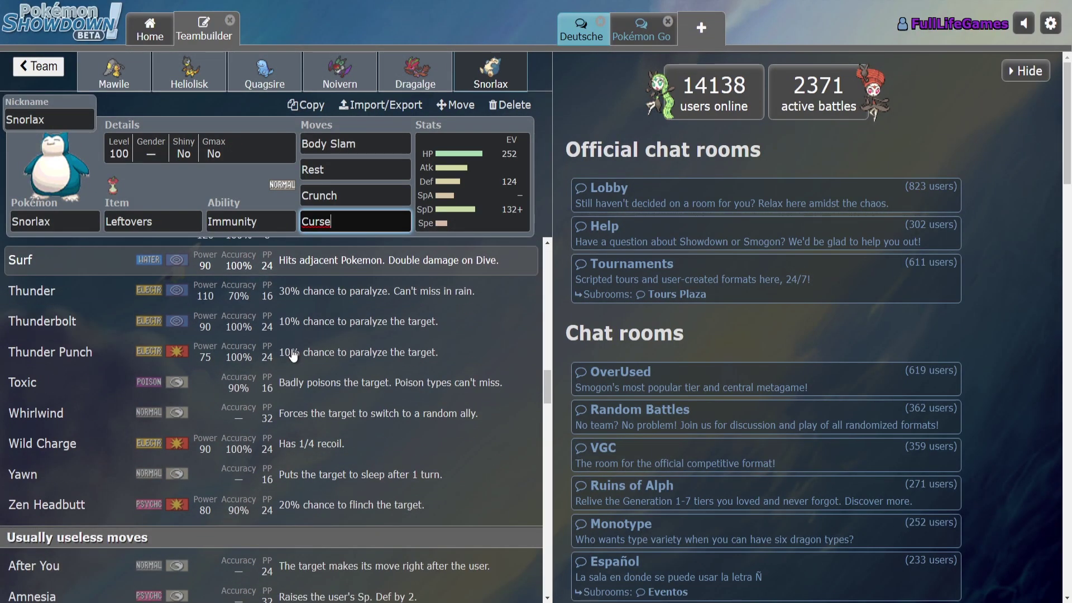
scroll(292, 353, "up", 5)
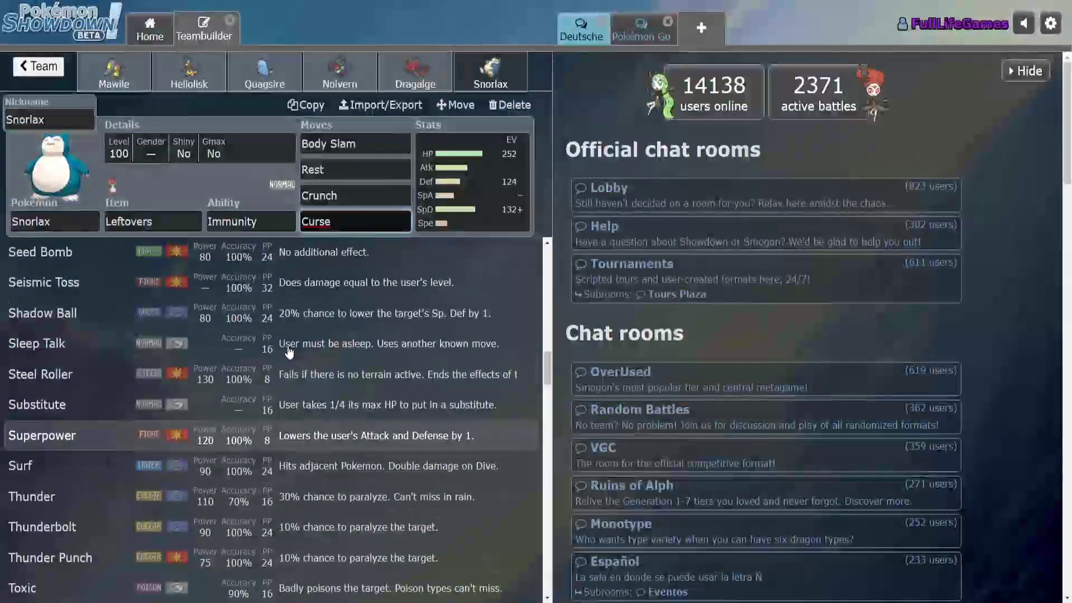
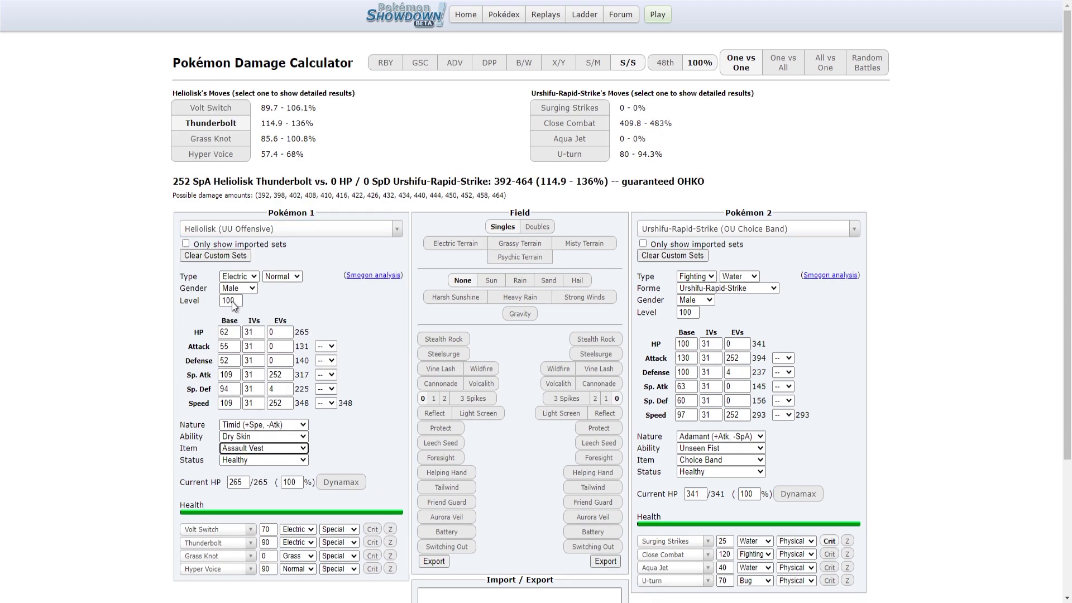
Set Heliolisk's EVs in the Damage Calculator to 96 HP, 0 Sp. Def and 160 Speed
double_click(272, 376)
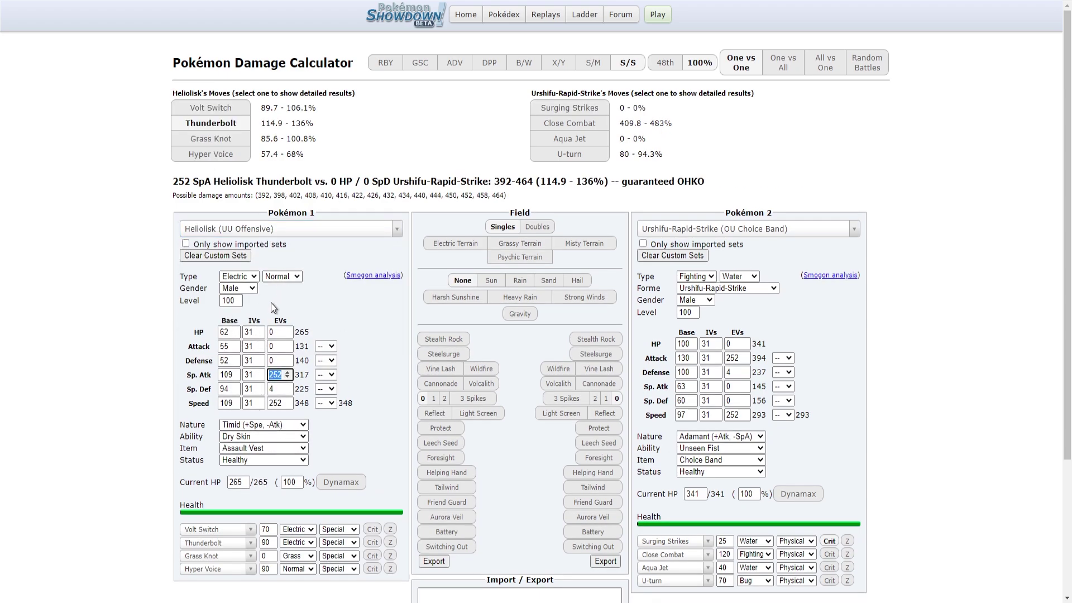
double_click(274, 331)
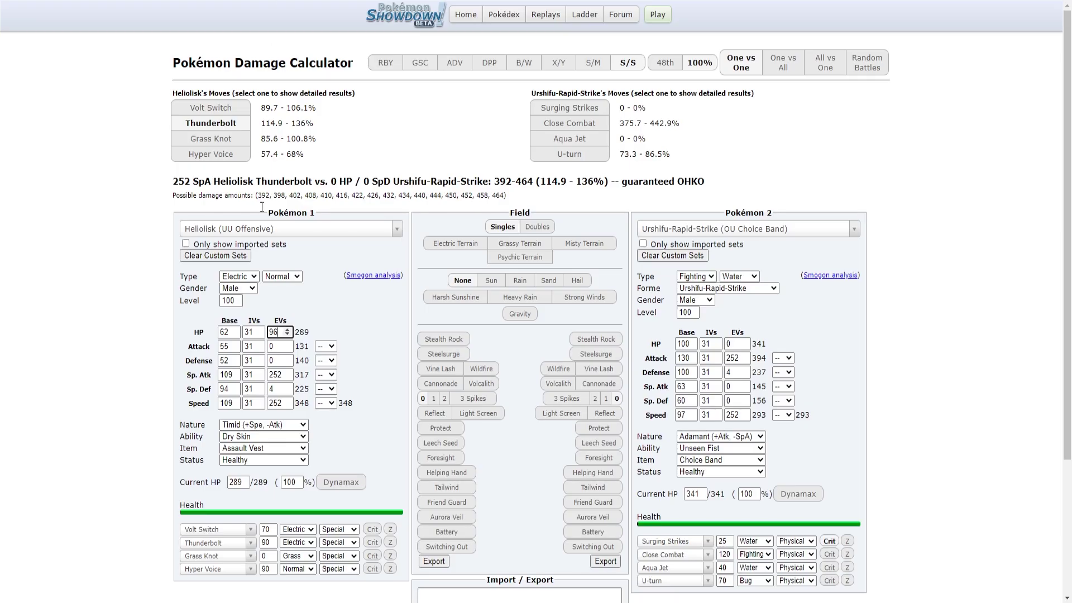
double_click(276, 403)
type("160")
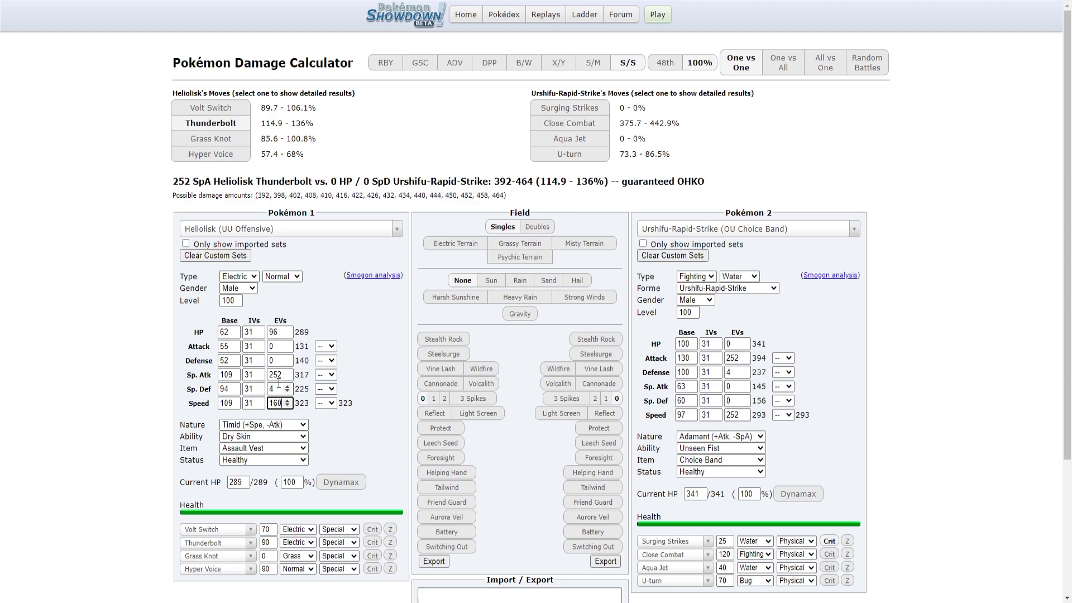
double_click(275, 388)
type("0")
Show the detailed result for Urshifu-Rapid-Strike's U-turn against Heliolisk
left_click(737, 230)
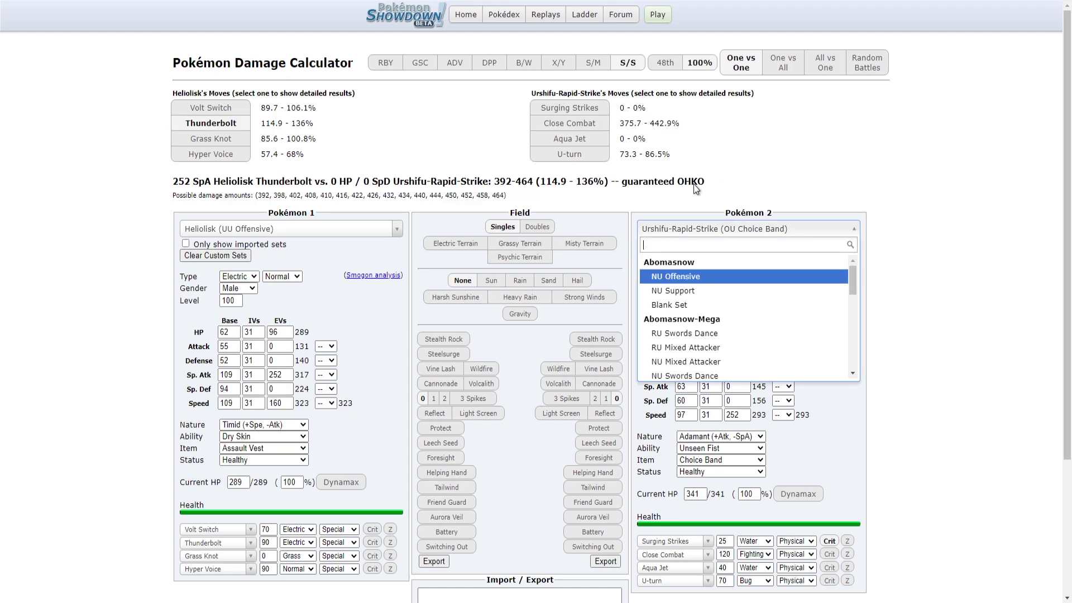
left_click(584, 128)
left_click(594, 155)
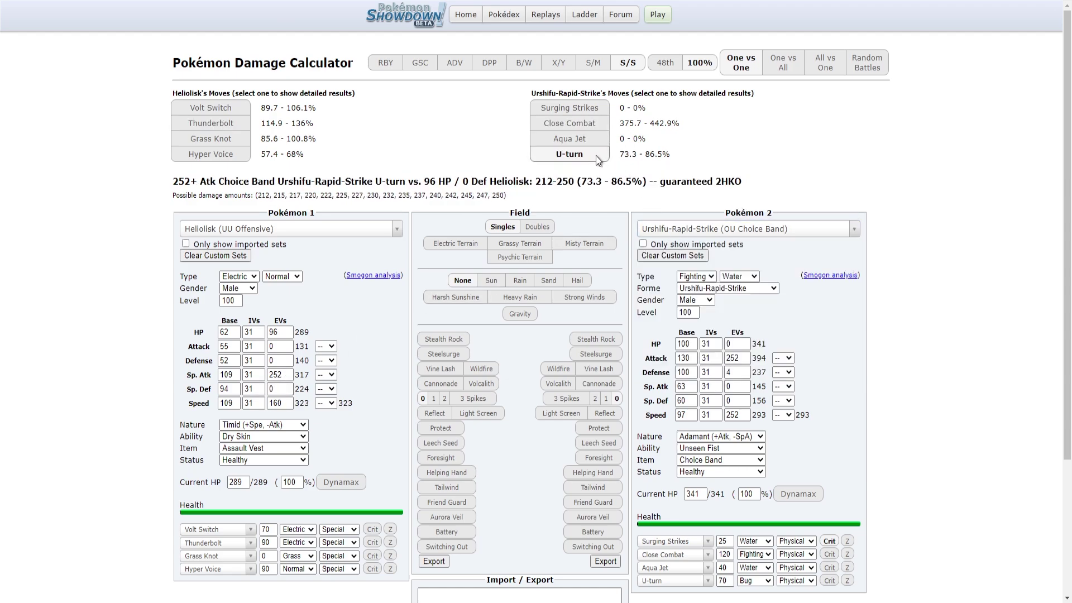
Load Pelipper's Monotype Choice Attacker (Water) set as Pokémon 2 in place of Urshifu-Rapid-Strike
left_click(665, 229)
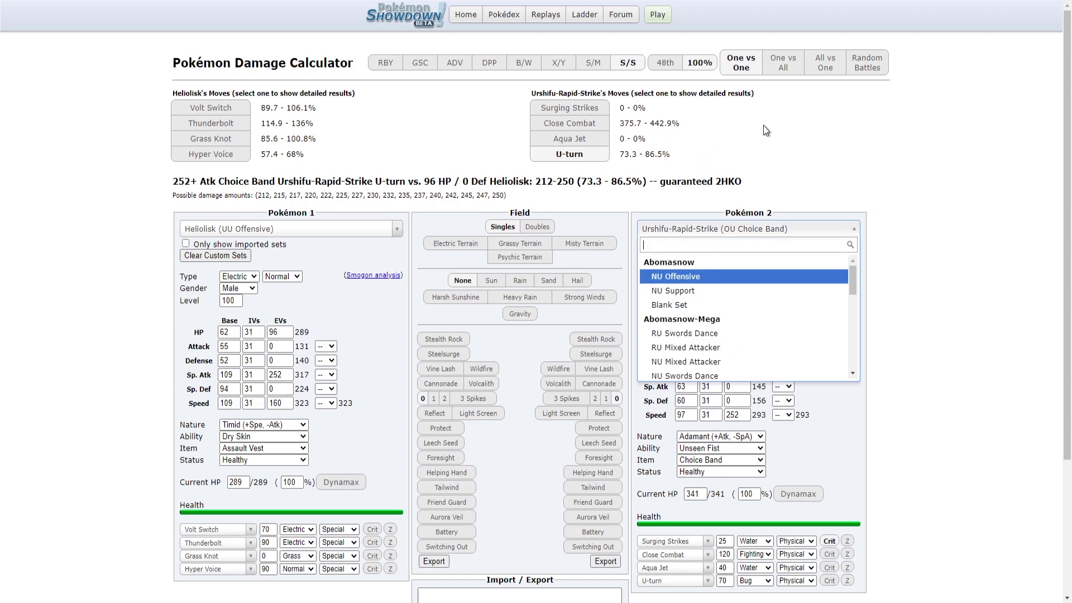
type("mantine")
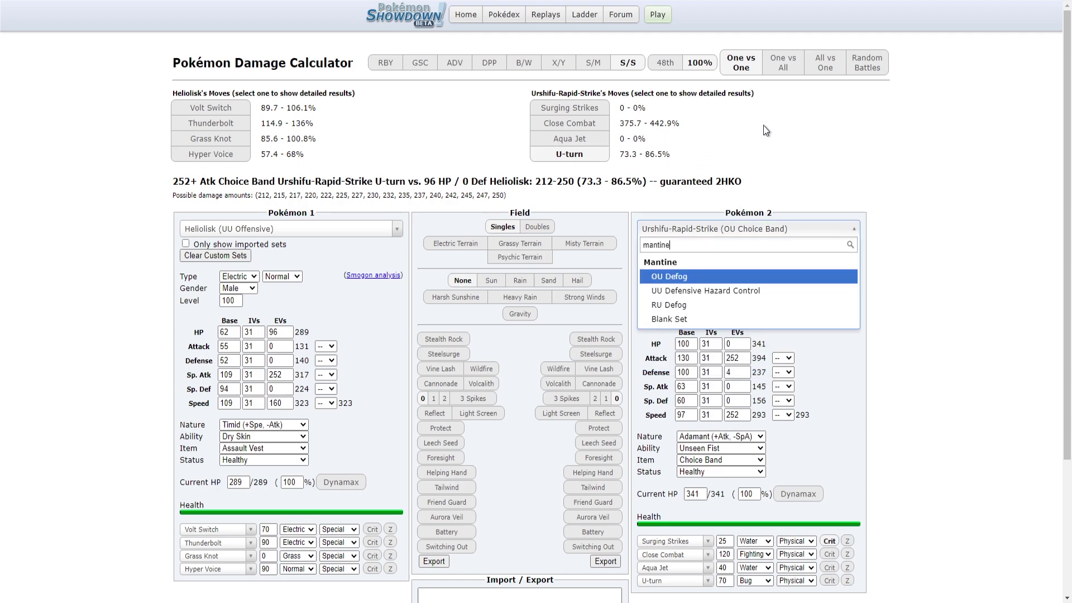
key("ctrl+a")
type("pelip")
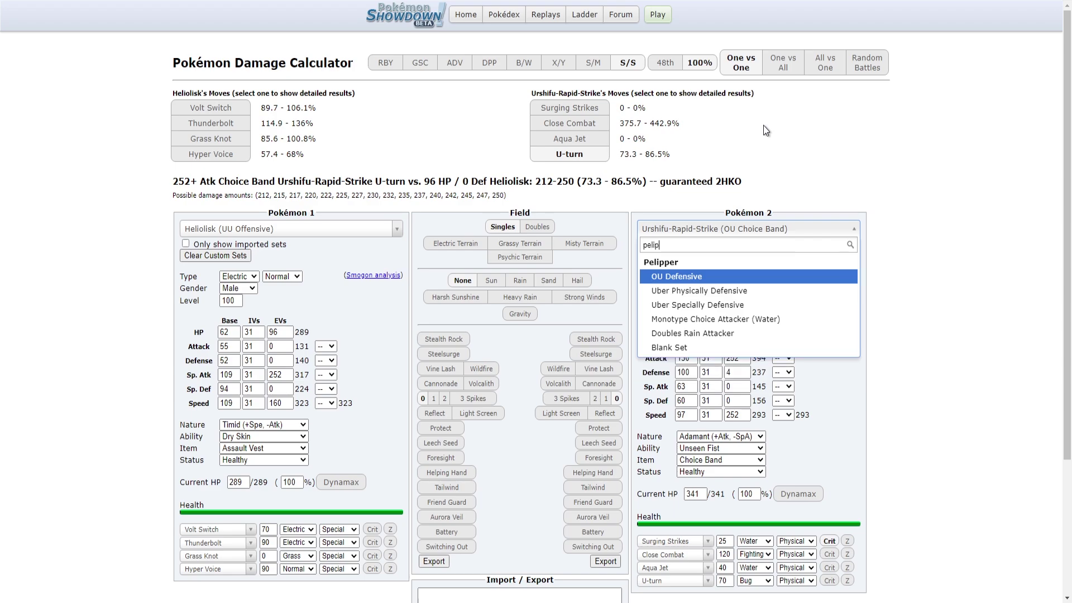
key("Down")
key("Down")
key("Down")
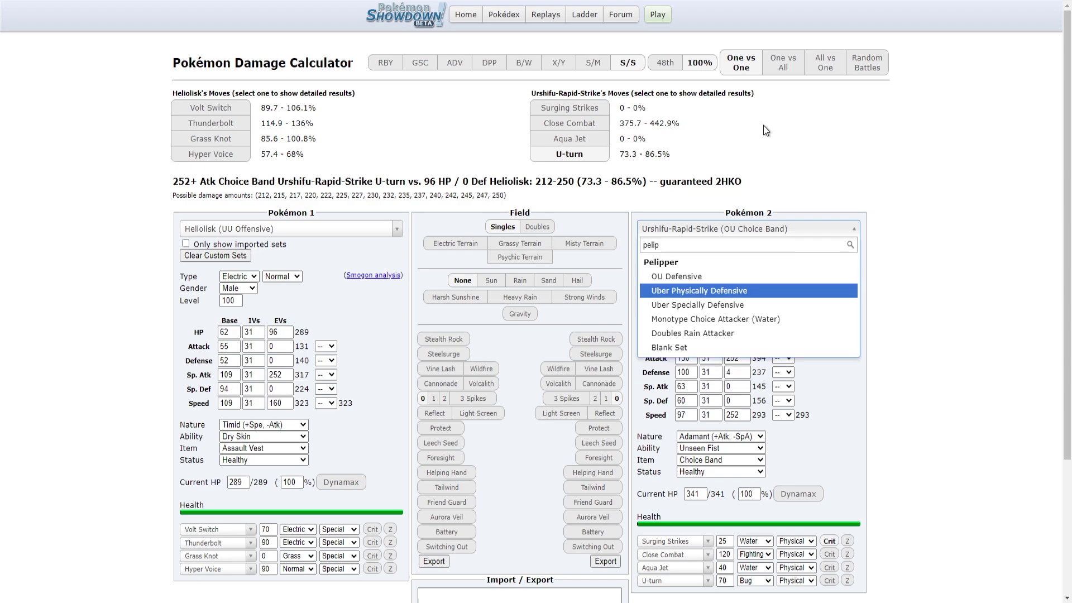
key("Return")
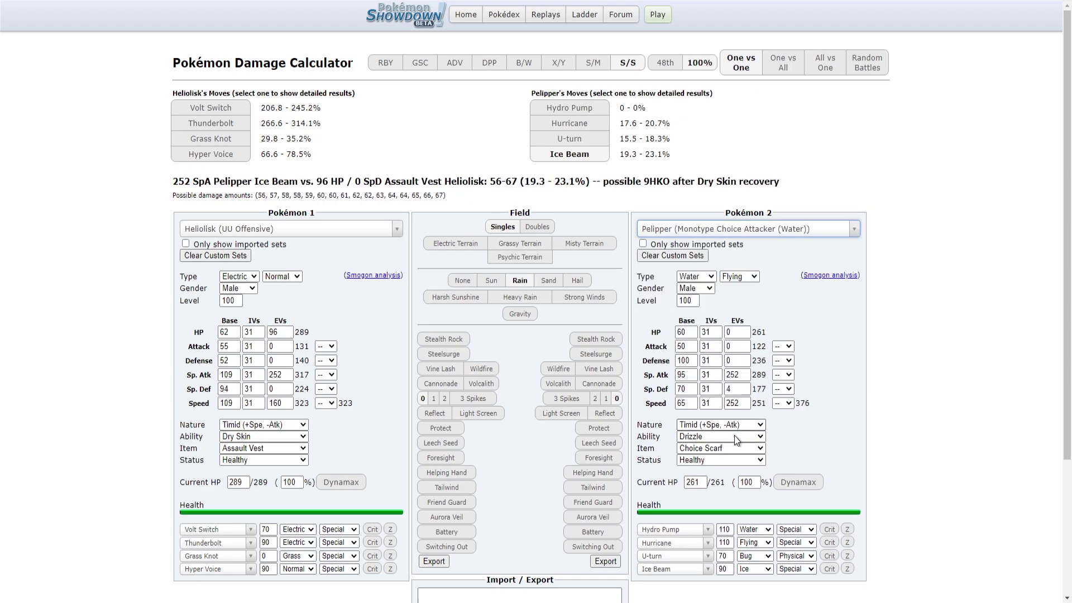
Set Pelipper's item to Choice Specs and show the detailed results for Hydro Pump and Hurricane against Heliolisk
left_click(703, 450)
key("Down")
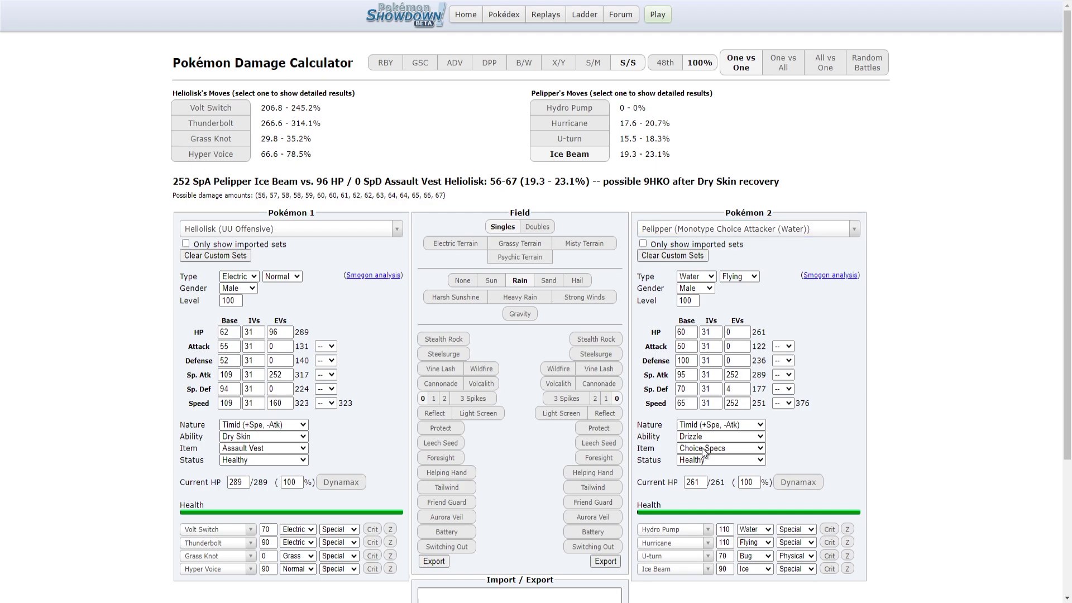
left_click(589, 109)
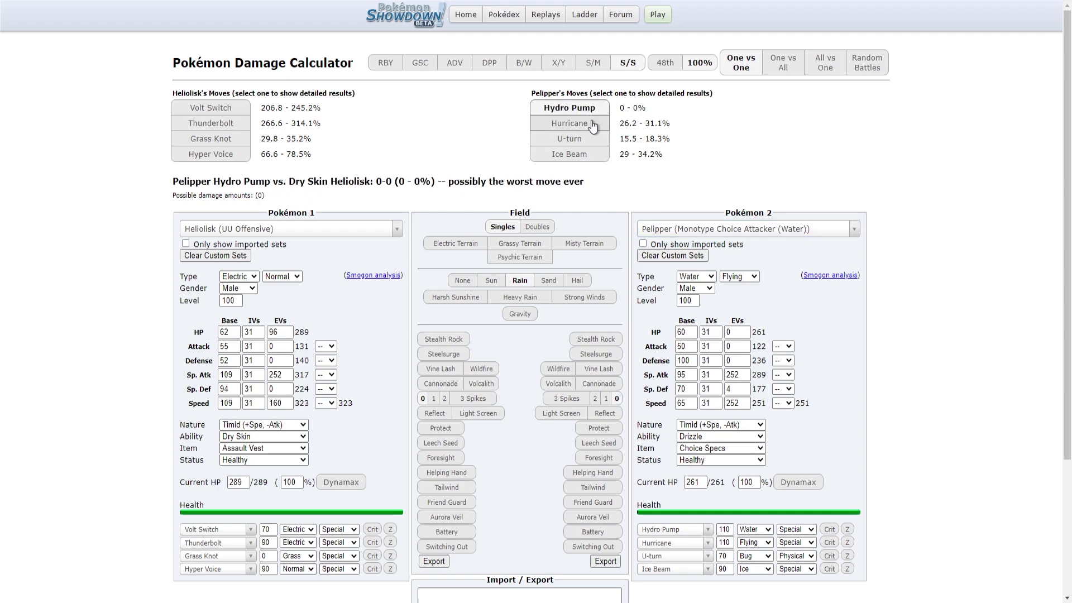
left_click(591, 123)
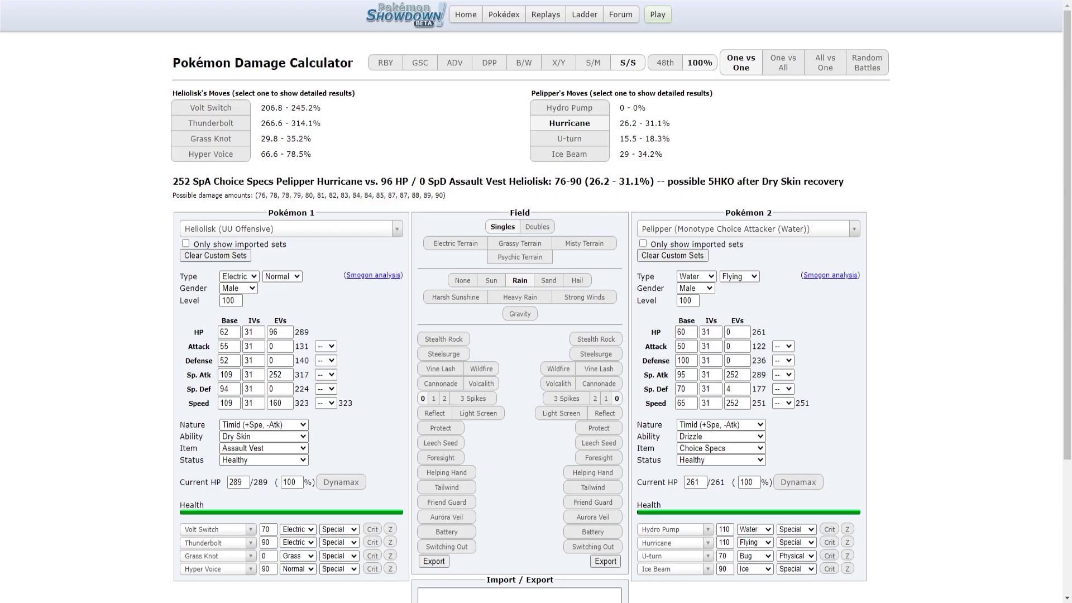
Load Amoonguss's OU Defensive set as Pokémon 2 in place of Pelipper
left_click(675, 233)
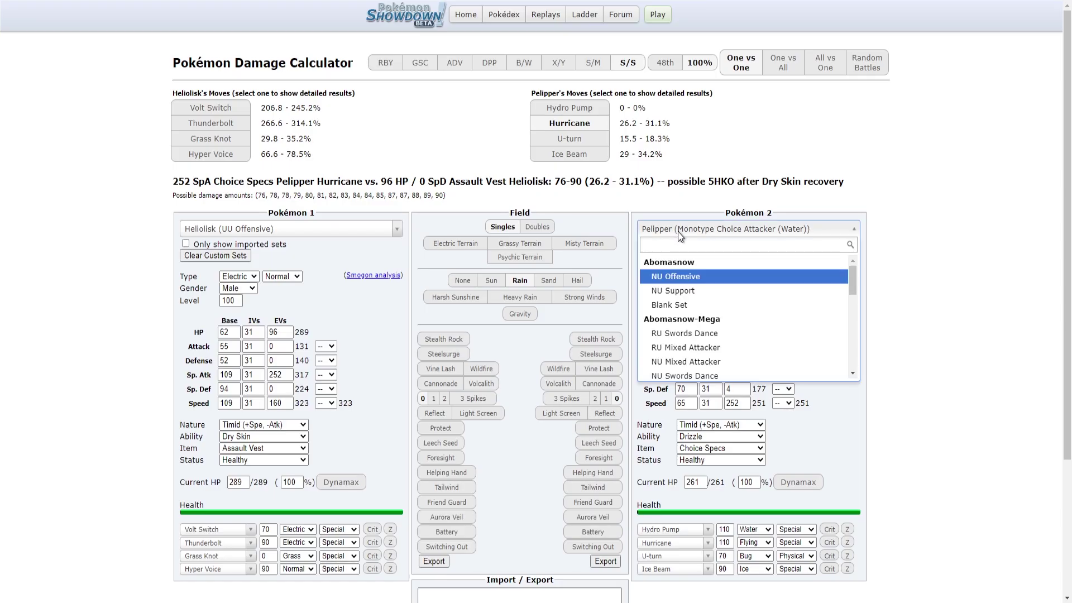
type("amoo")
key("Return")
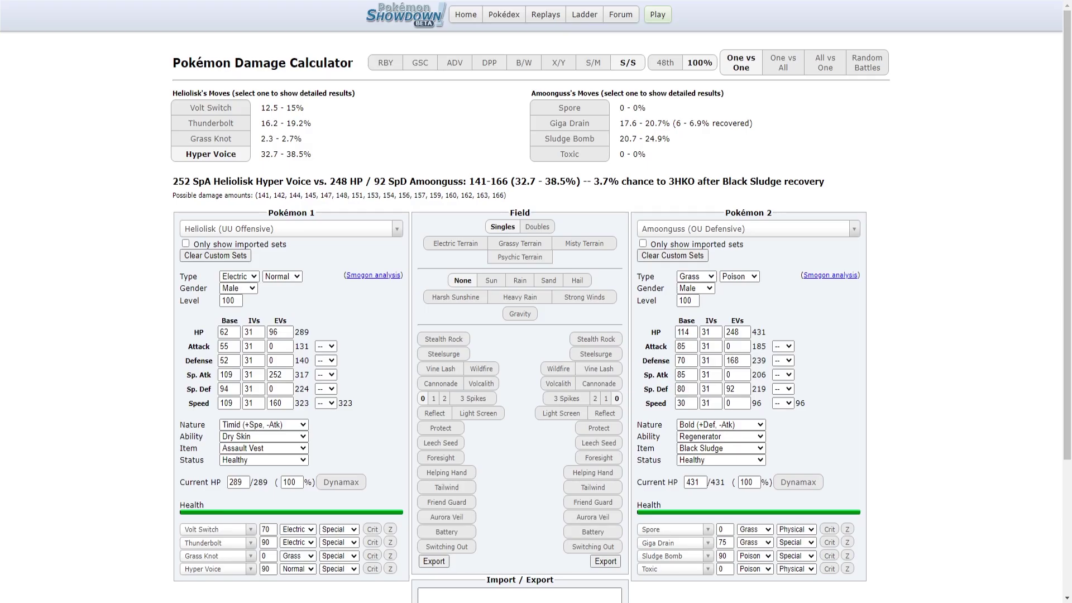
Load Drampa's RU Choice Specs set as Pokémon 2 and show the detailed result for Draco Meteor against Heliolisk
left_click(671, 223)
type("dramp")
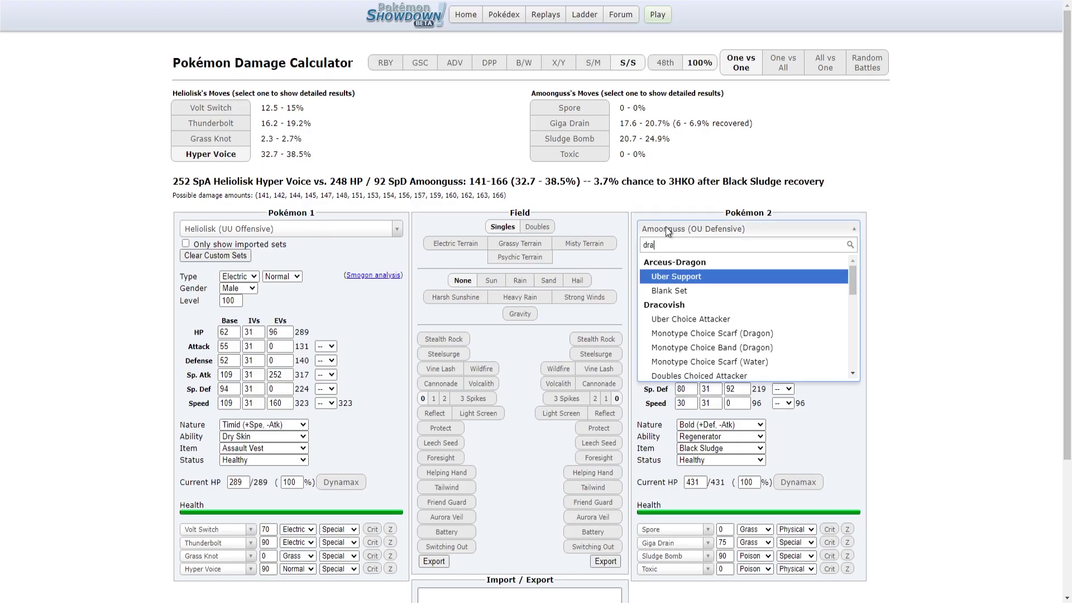
left_click(661, 275)
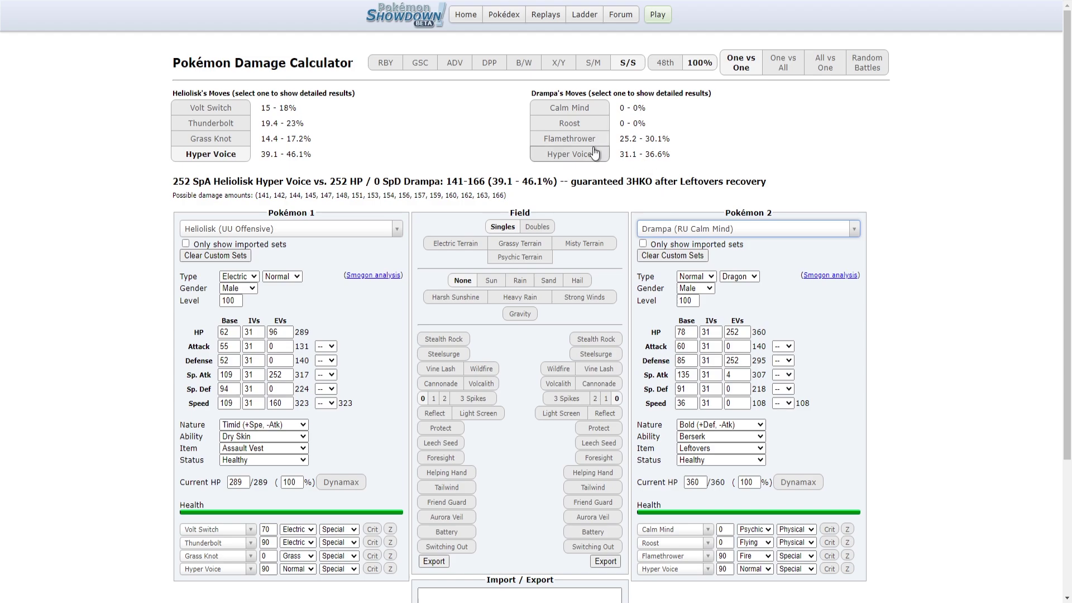
left_click(699, 232)
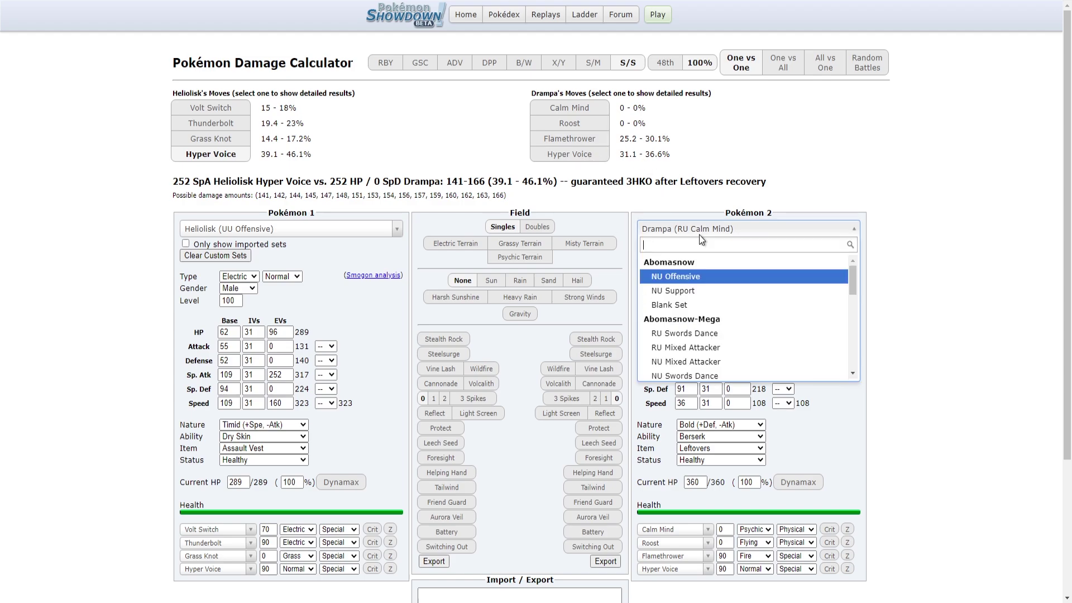
type("drampa")
key("Down")
key("Return")
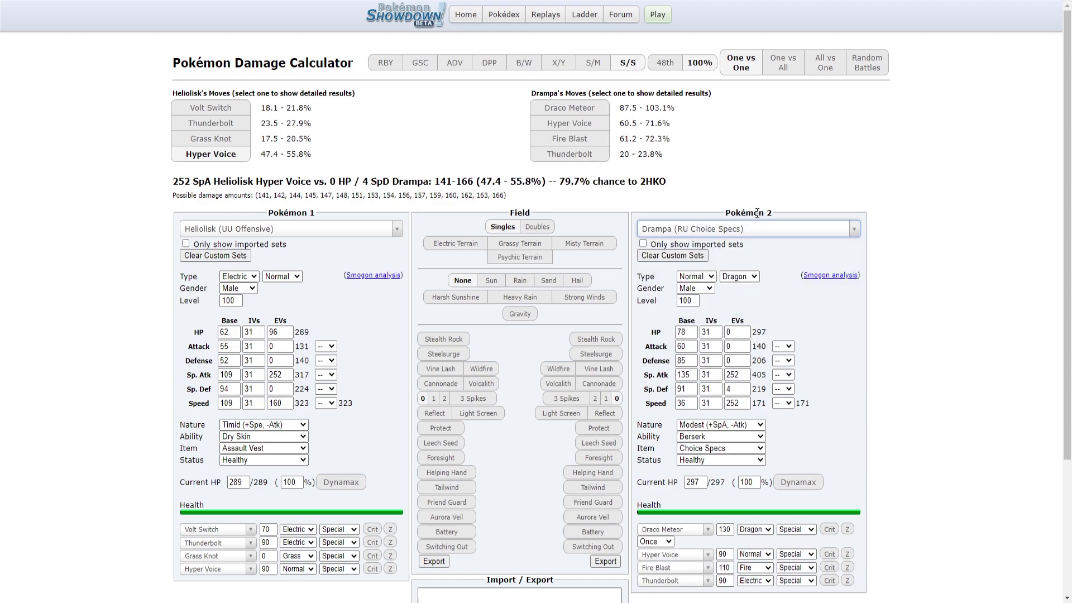
left_click(567, 108)
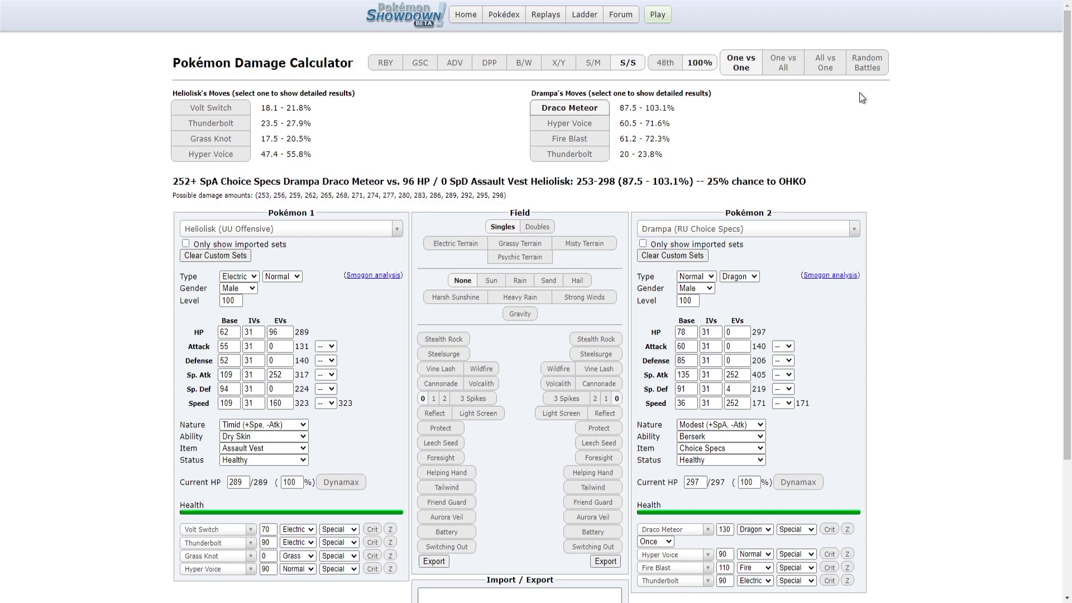
Shift Heliolisk's EVs gradually from HP to Sp. Def, ending with 64 HP and 32 Sp. Def
left_click(288, 335)
left_click(288, 335)
left_click(288, 387)
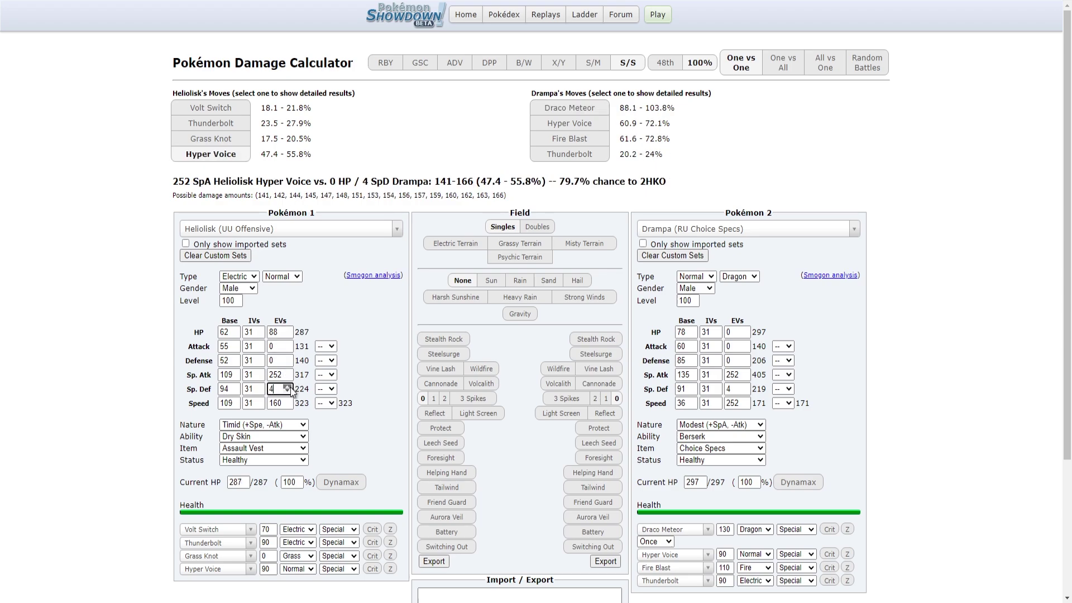
left_click(288, 387)
left_click(289, 386)
left_click(288, 386)
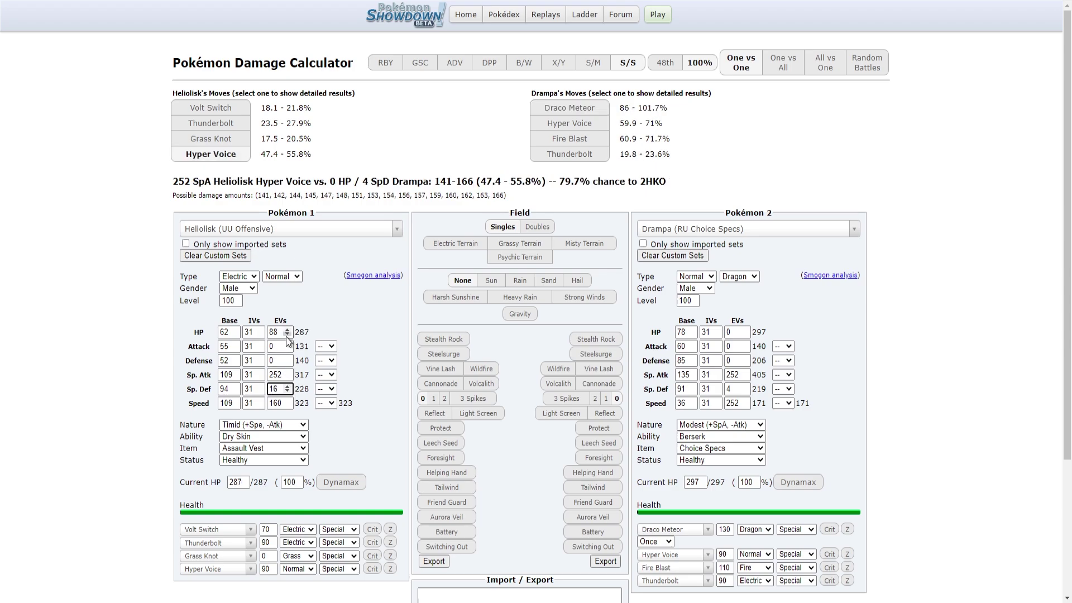
left_click(288, 335)
left_click(288, 335)
left_click(287, 335)
left_click(288, 335)
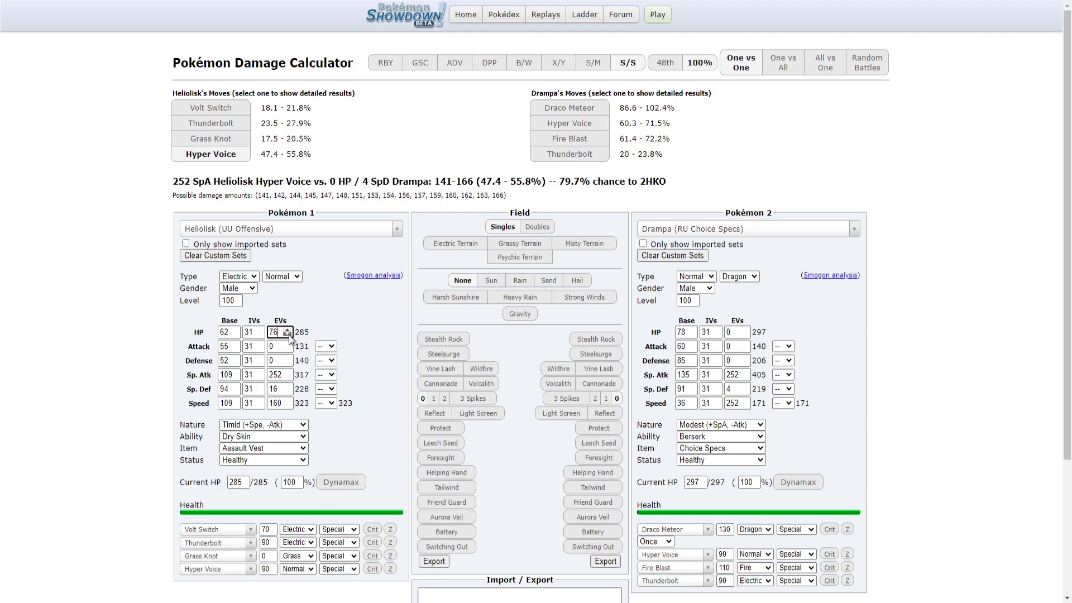
left_click(287, 387)
left_click(287, 387)
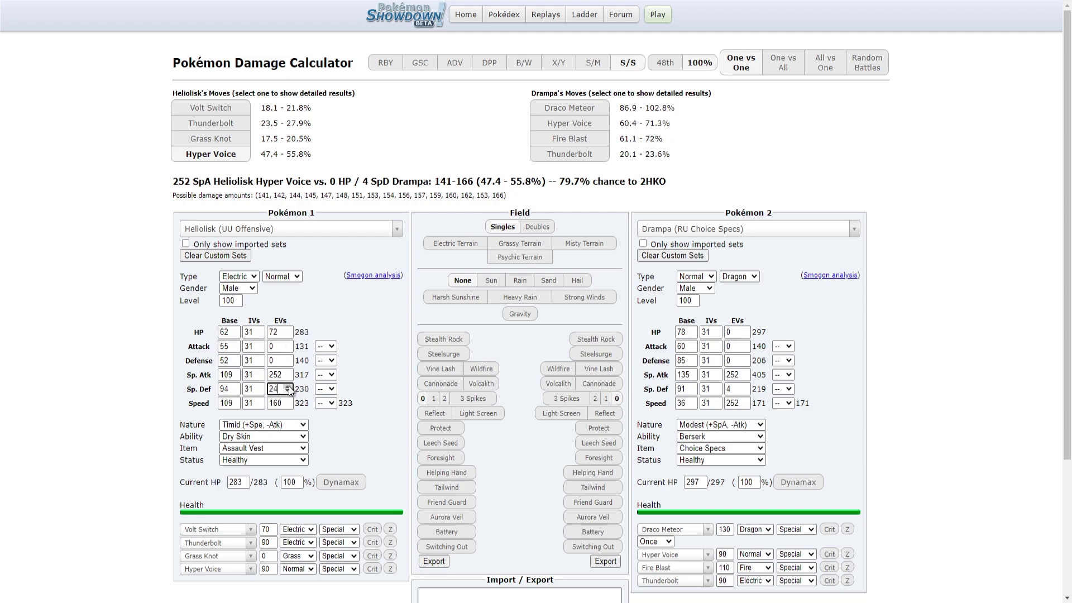
left_click(288, 335)
left_click(288, 335)
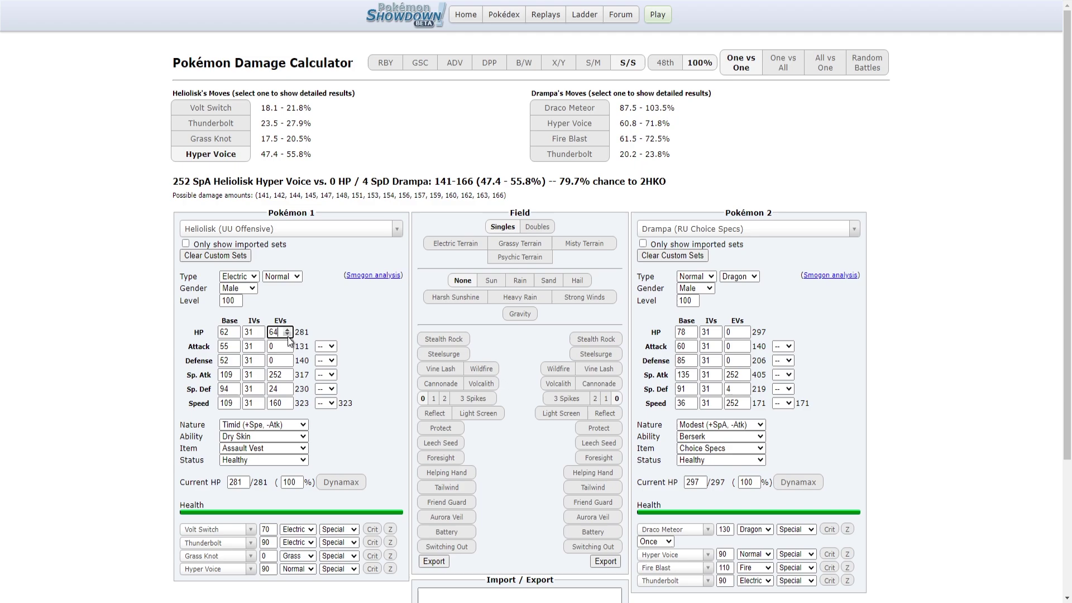
left_click(288, 386)
left_click(288, 387)
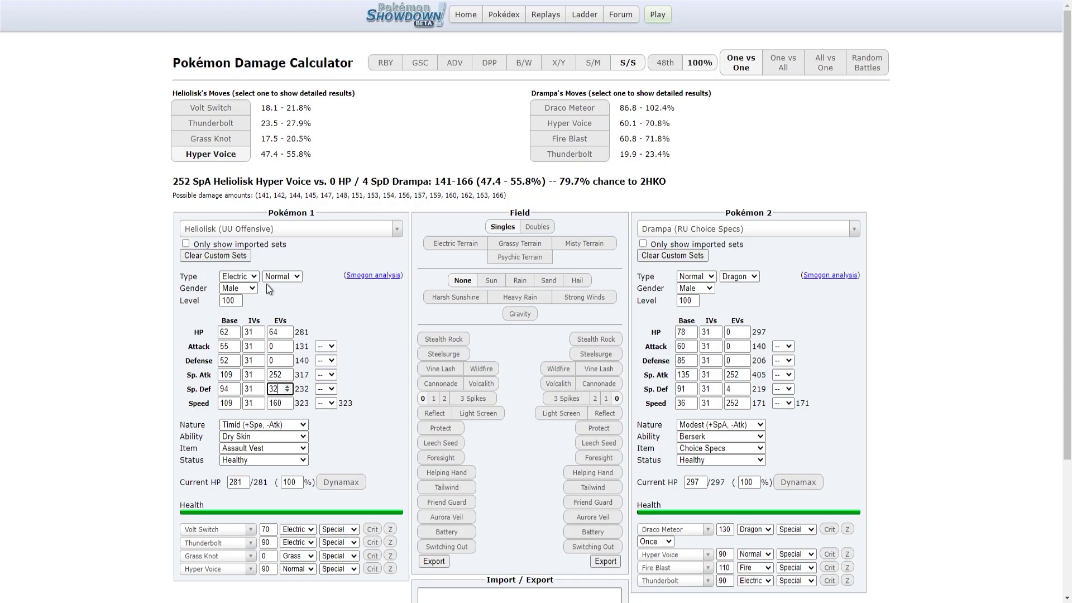
Set Heliolisk's EVs to 96 HP and 0 Sp. Def in the Damage Calculator
double_click(275, 331)
type("96")
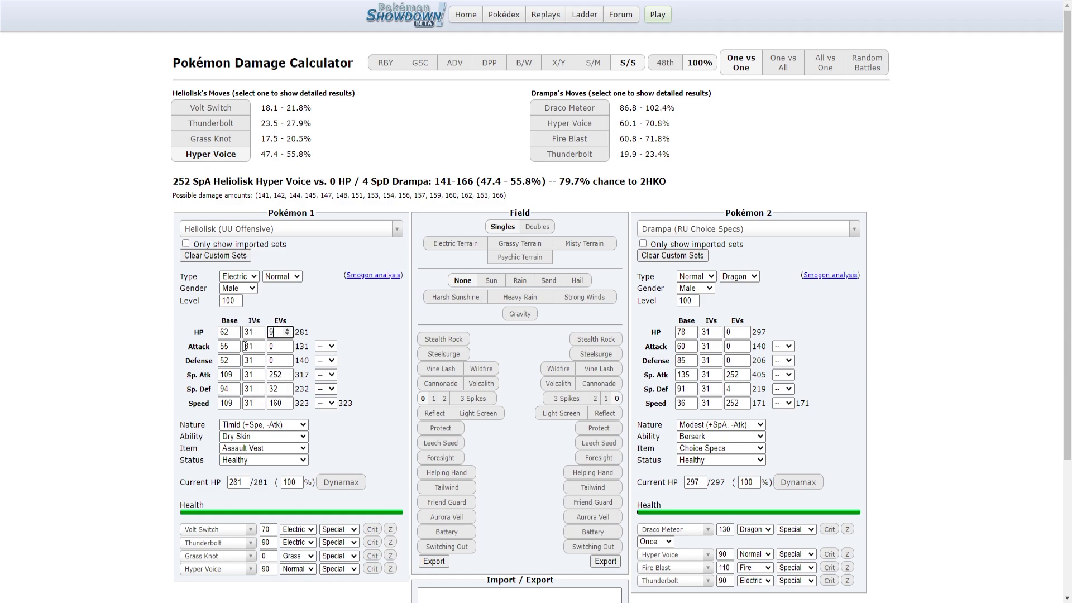
double_click(275, 389)
type("0")
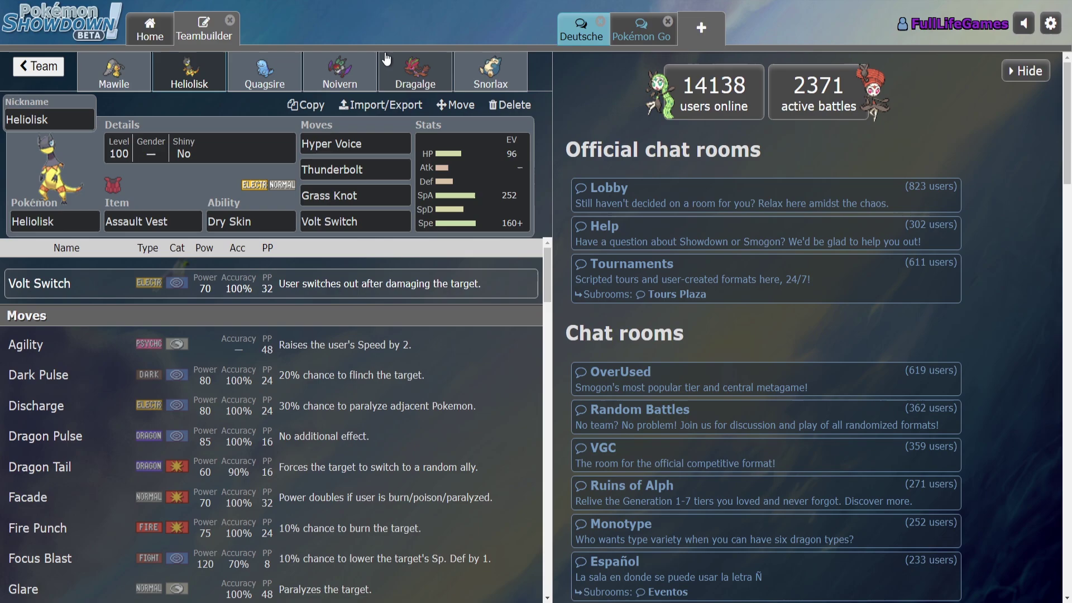
Switch to the Teambuilder and open Mawile's EV spread to review it
left_click(132, 79)
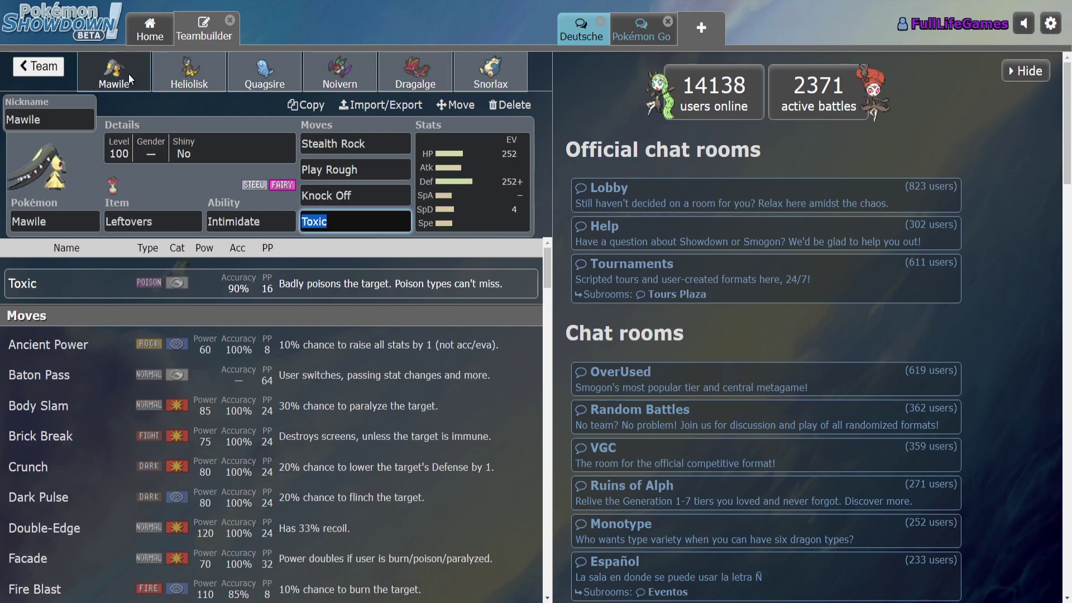
left_click(470, 55)
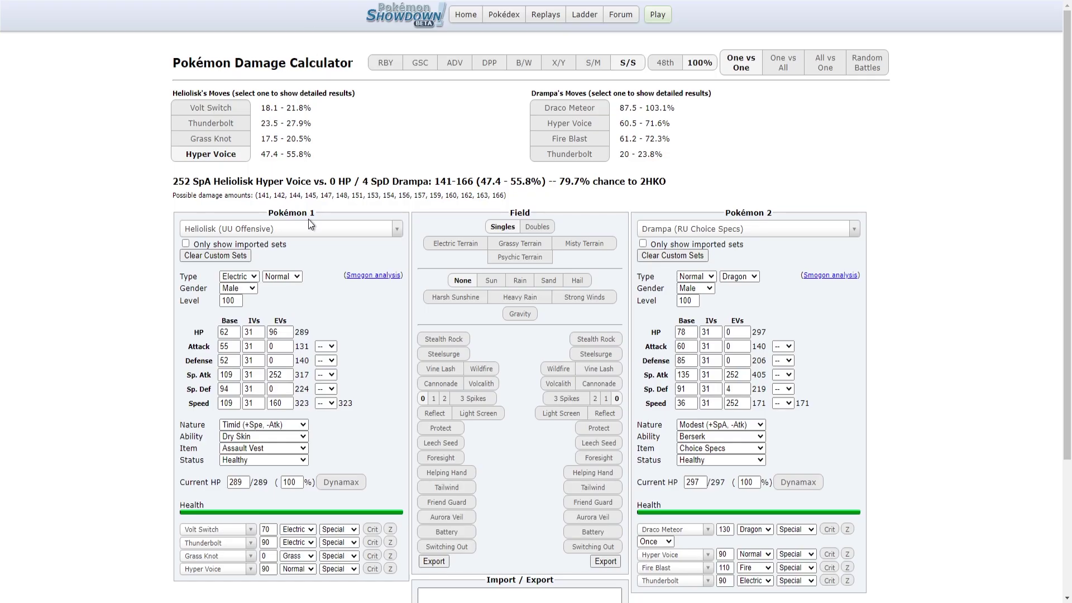
left_click(313, 228)
left_click(314, 217)
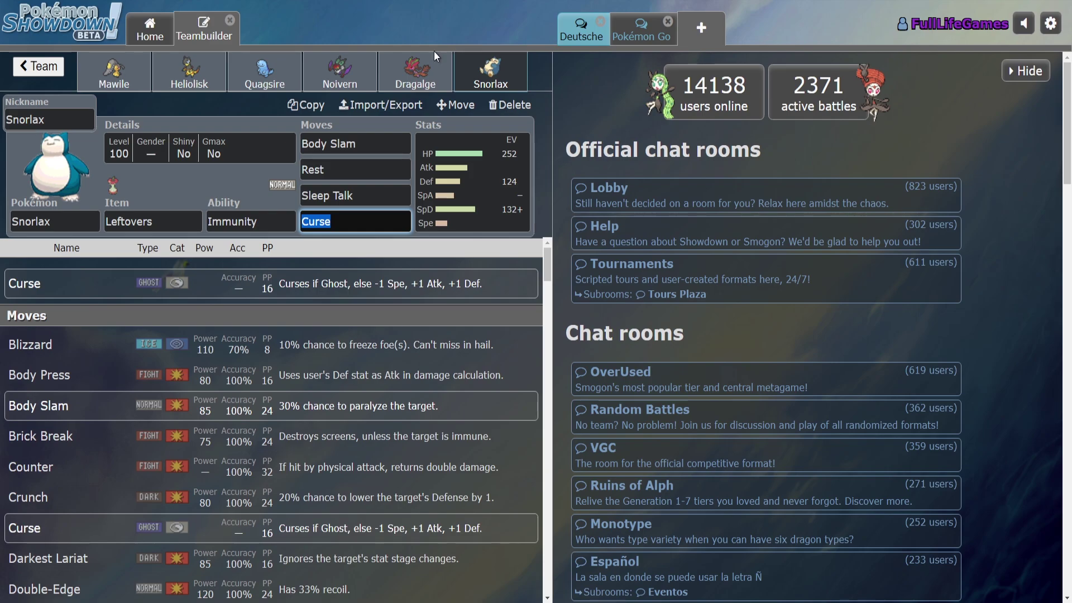
left_click(114, 72)
left_click(448, 185)
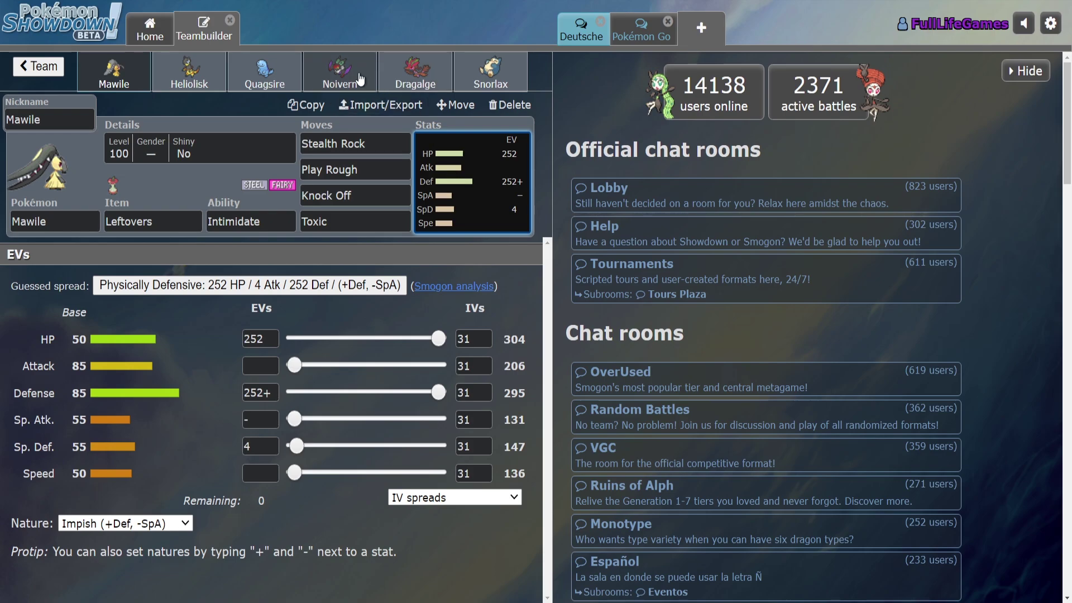
Compare the abilities of Noivern, Dragalge, Quagsire and Heliolisk, and look up Snorlax's EV spread in the team
left_click(339, 71)
left_click(261, 226)
left_click(415, 72)
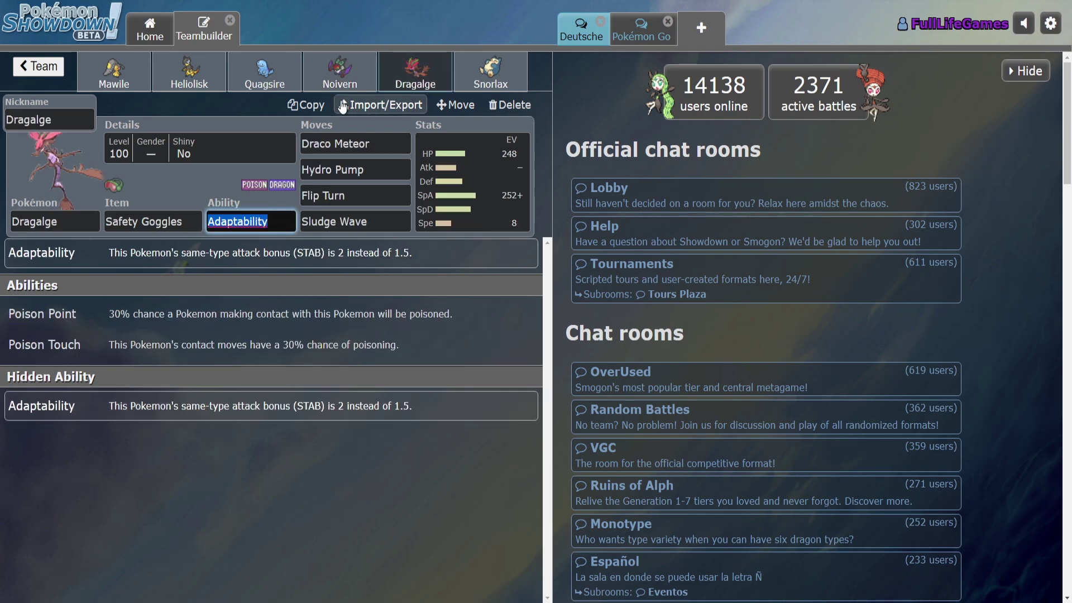
left_click(265, 72)
left_click(205, 84)
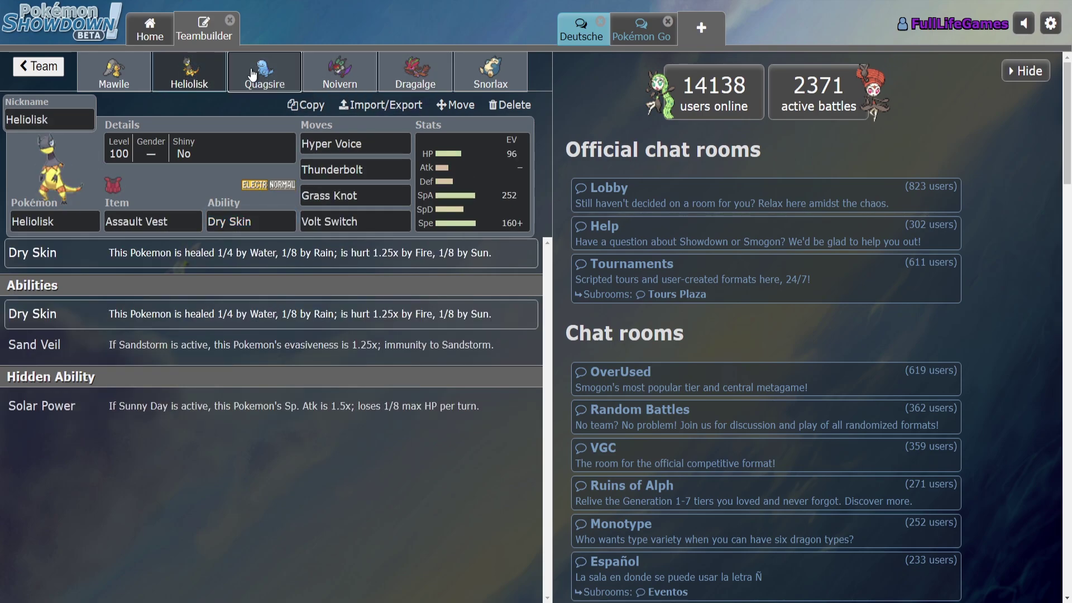
left_click(265, 71)
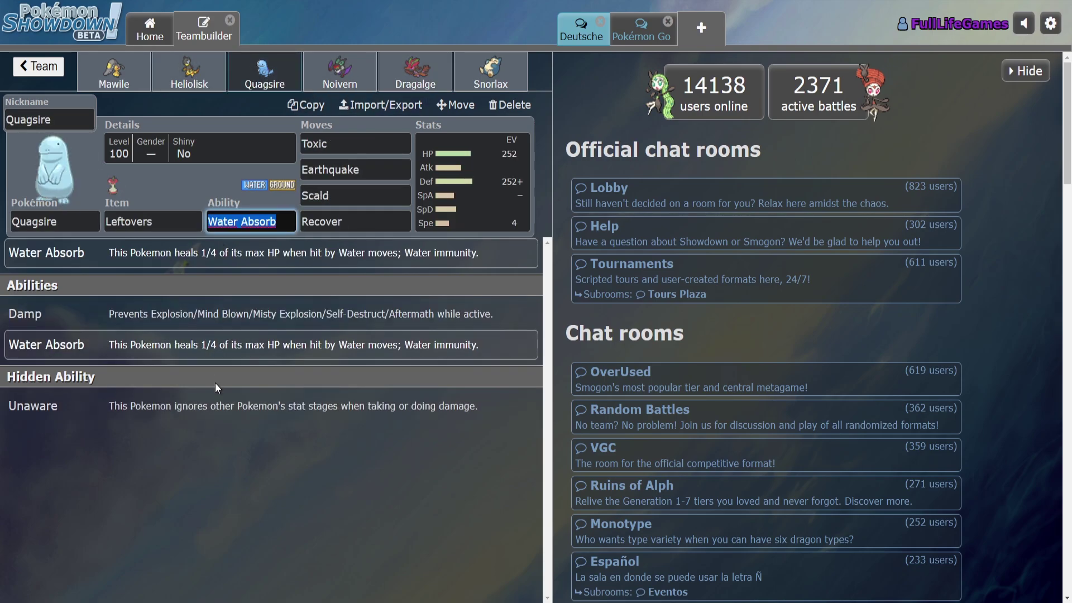
left_click(190, 71)
left_click(136, 77)
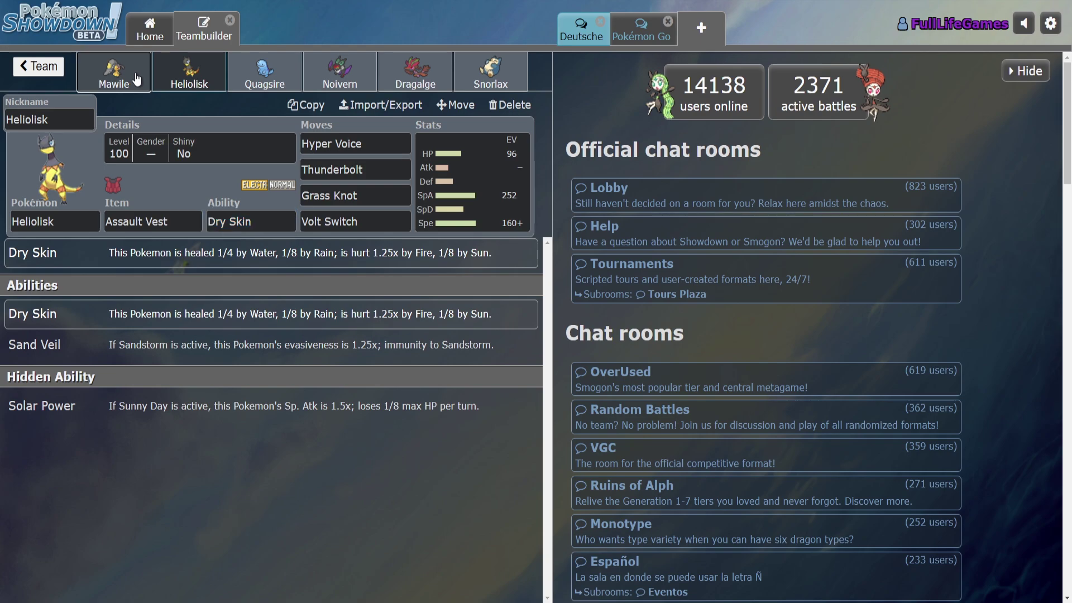
left_click(491, 71)
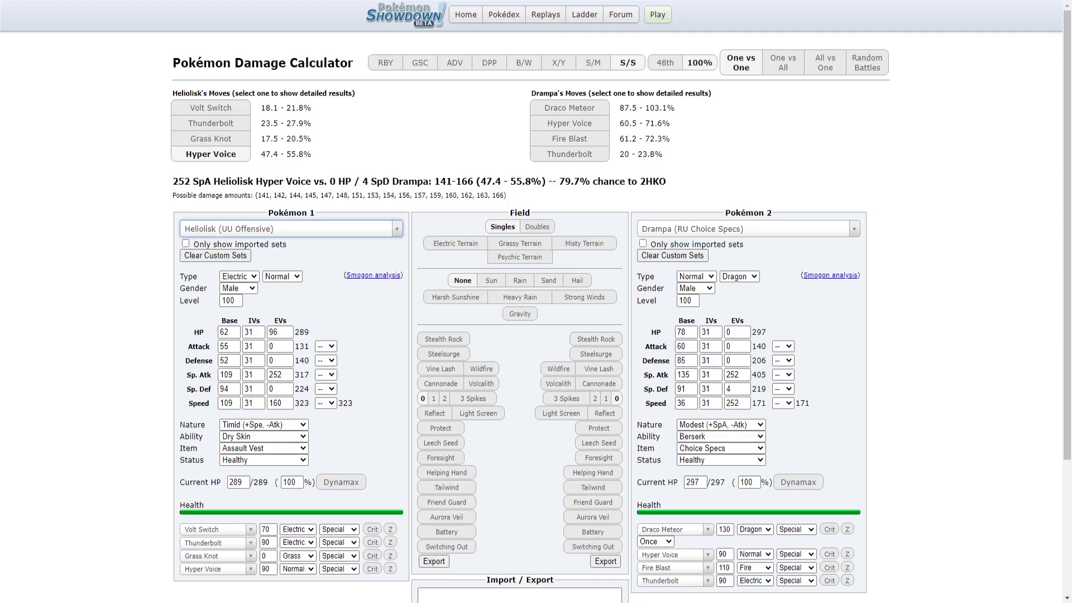
Load Snorlax's OU Curse set as Pokémon 1 in the Damage Calculator and set its Sp. Def EVs to 132
left_click(320, 229)
type("snorla")
key("Return")
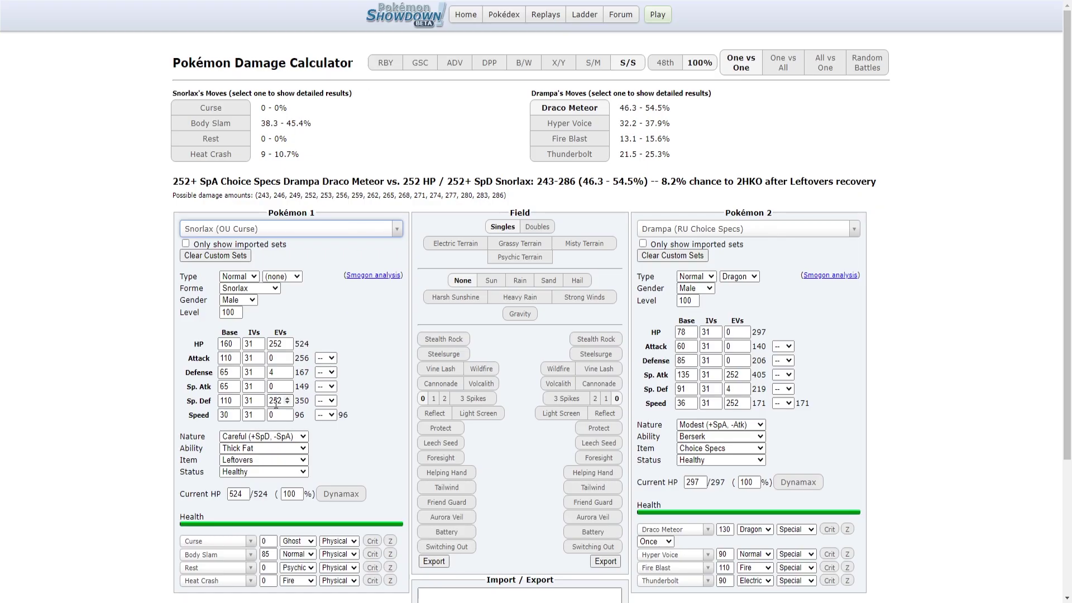
double_click(276, 402)
type("132")
Show the detailed result for Drampa's Hyper Voice against Snorlax and set Drampa's status to Paralyzed
left_click(567, 126)
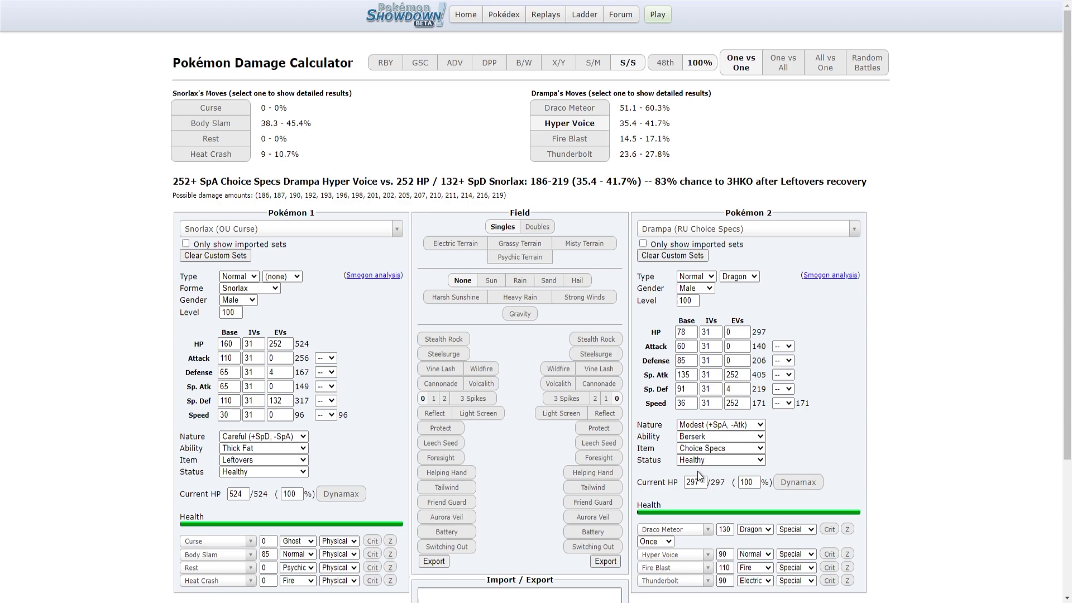
left_click(711, 511)
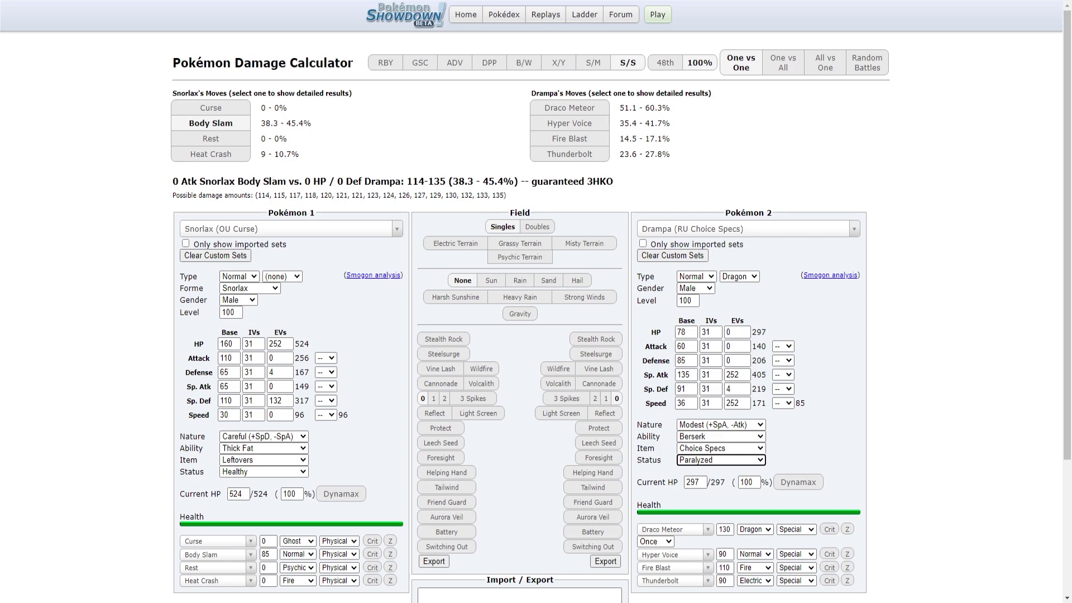
Load Dragalge's RU Bulky Pivot set as Pokémon 1 in place of Snorlax
left_click(311, 230)
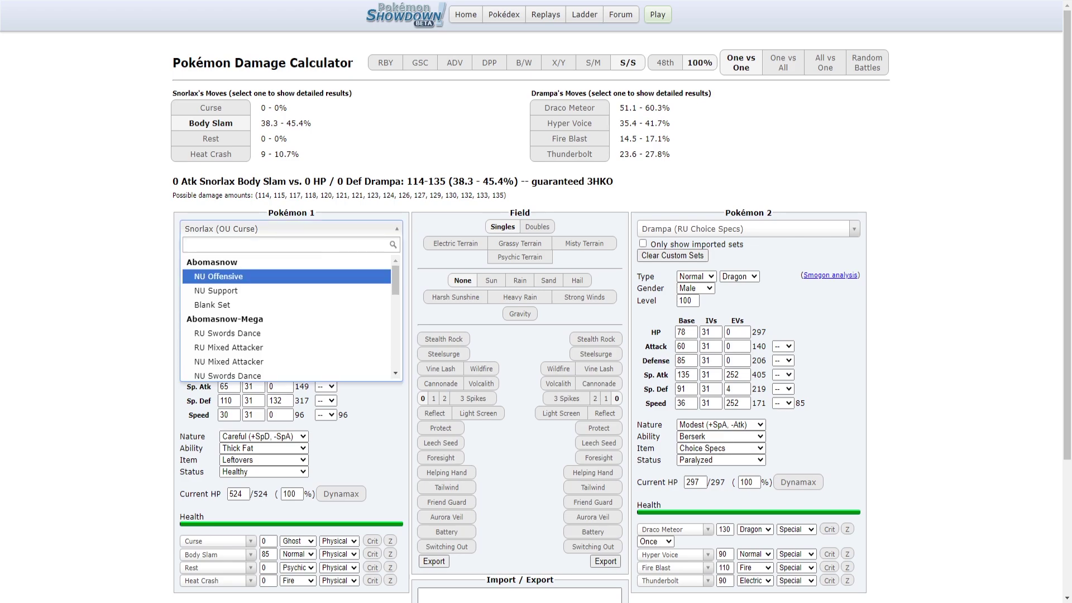
type("draga")
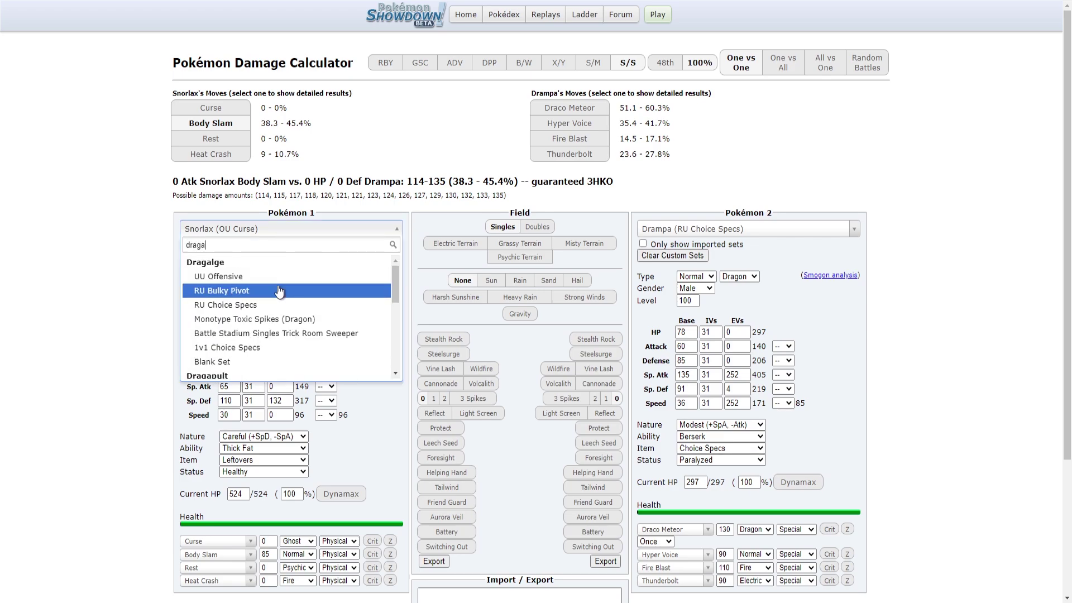
left_click(278, 293)
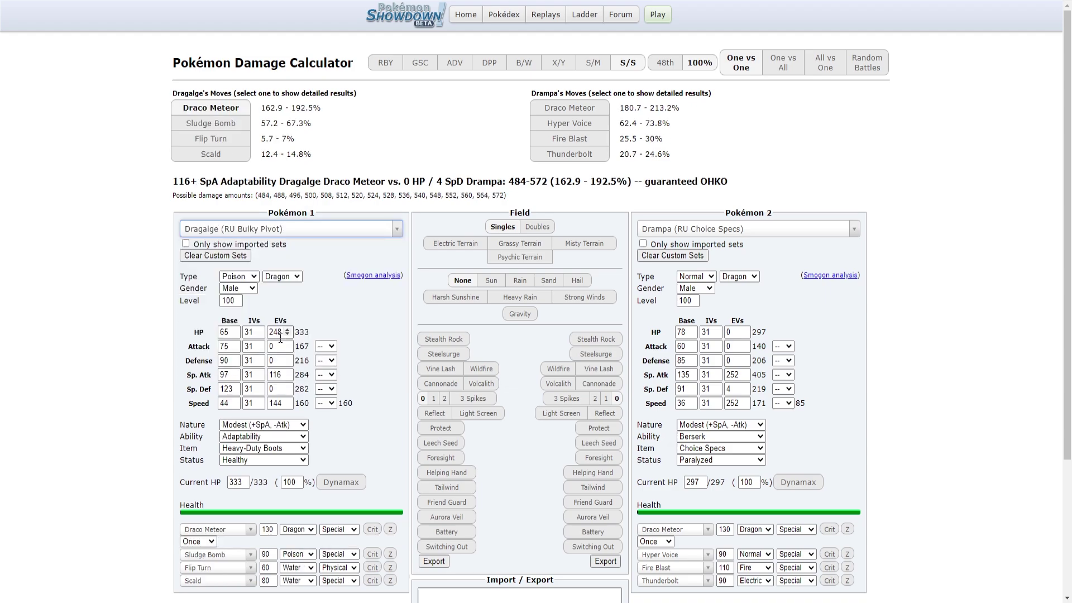
Set Dragalge's EVs to 252 Sp. Atk and 8 Speed, and compare both Pokémon's detailed Draco Meteor results
double_click(275, 374)
type("252")
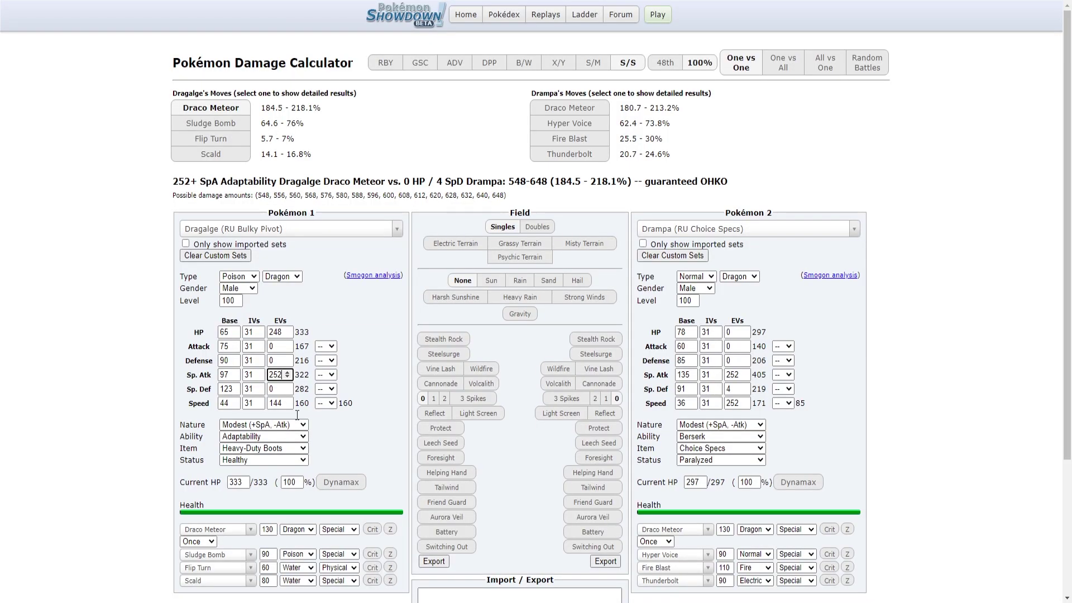
double_click(276, 404)
type("8")
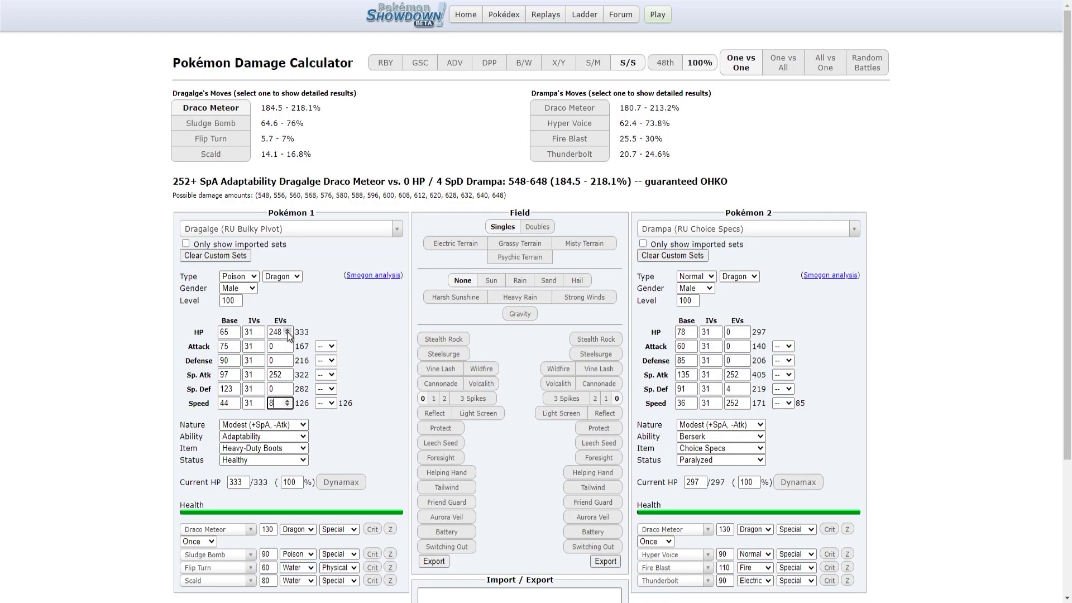
left_click(287, 334)
left_click(578, 108)
left_click(195, 109)
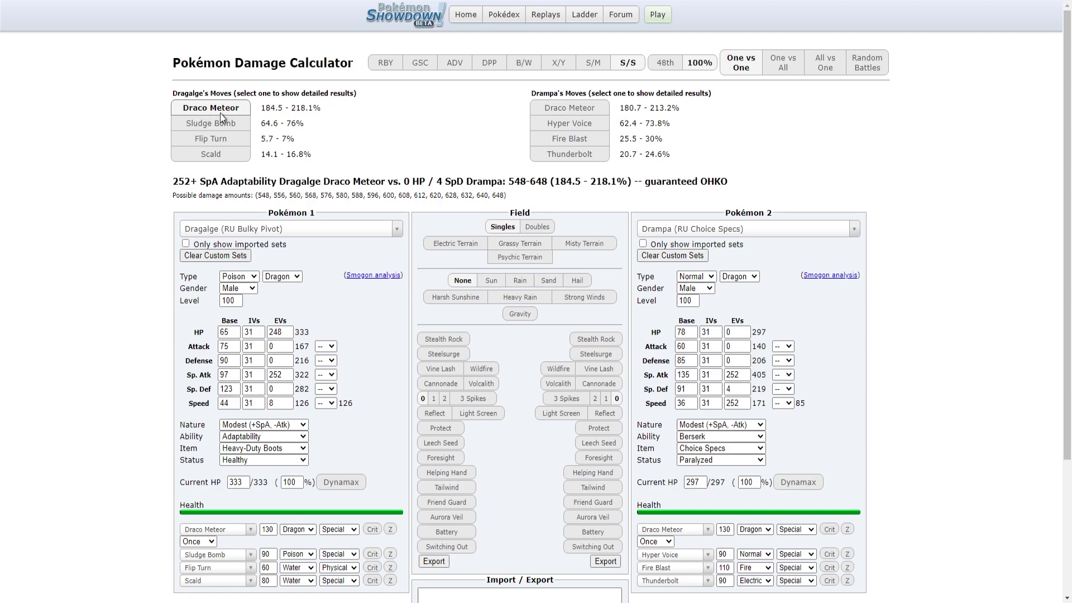
Load Pelipper's OU Defensive set as Pokémon 2 and show the detailed result for Dragalge's Draco Meteor
left_click(748, 230)
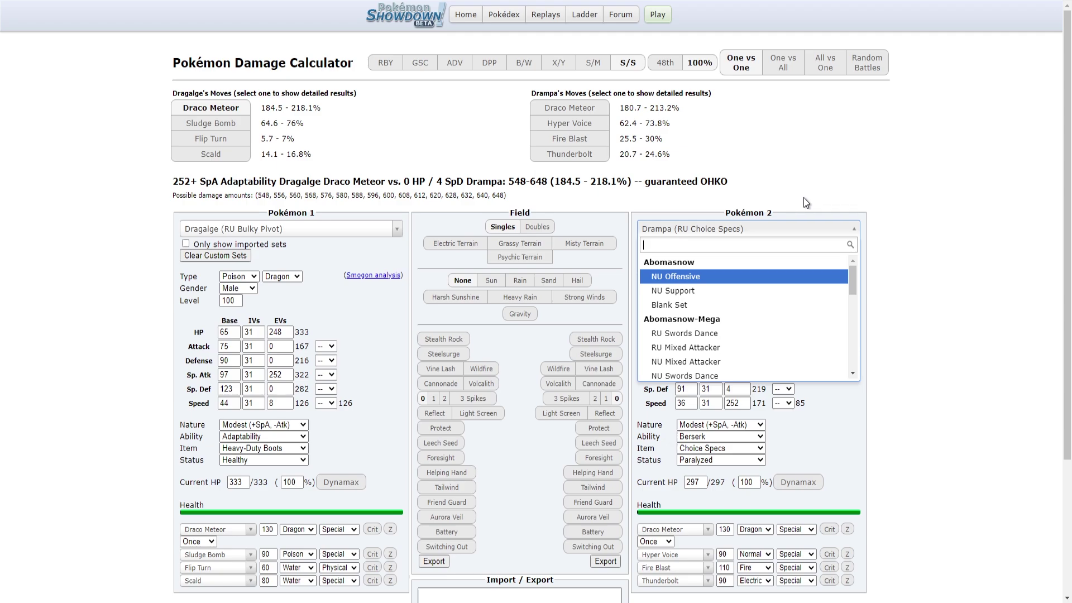
type("pelip")
key("Return")
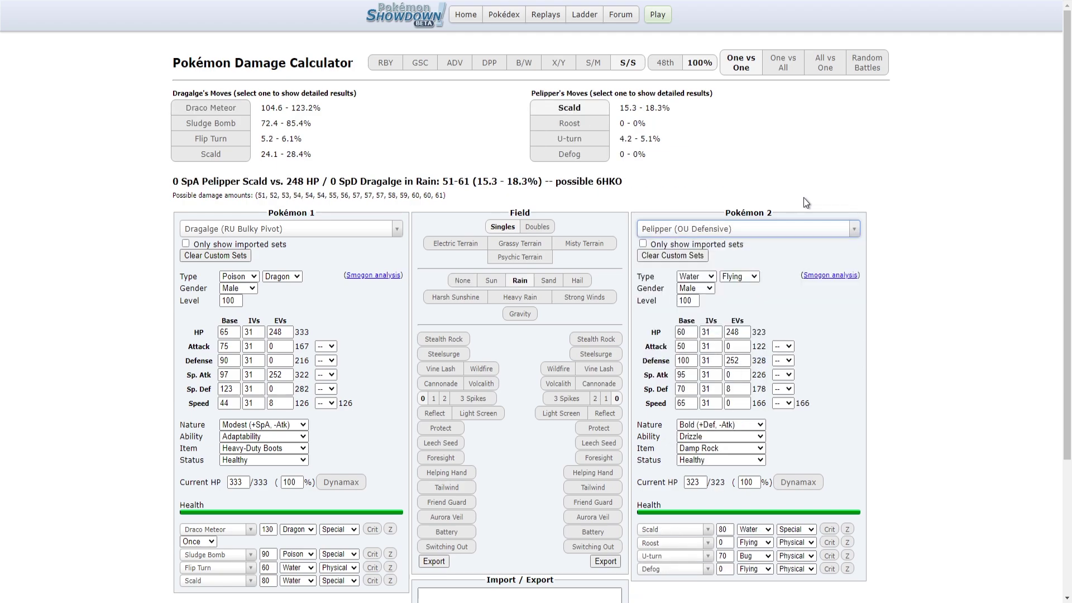
left_click(210, 108)
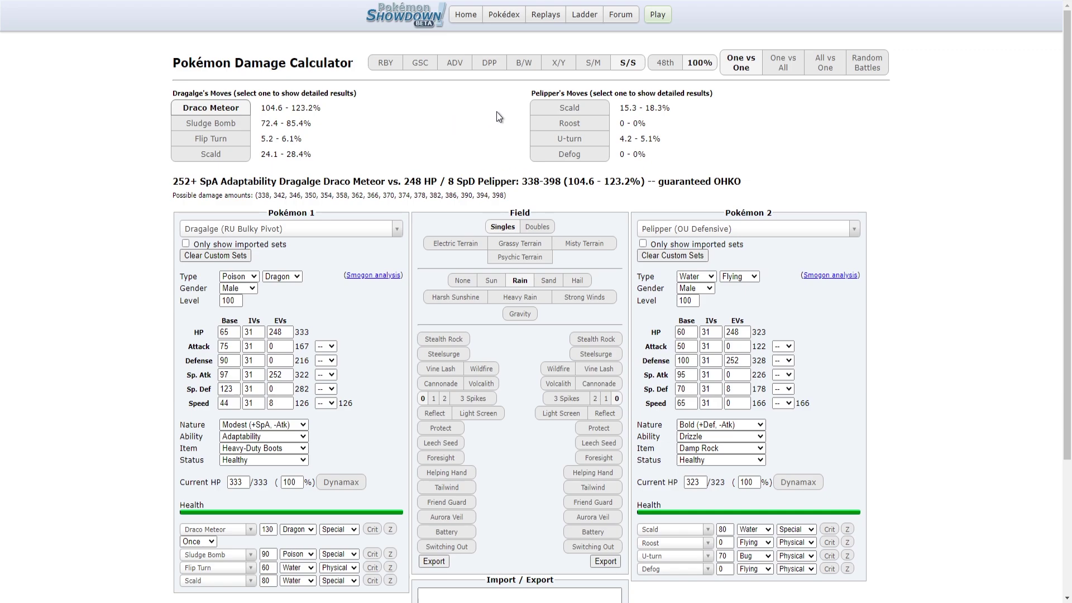
Load Mantine's OU Defog set as Pokémon 2 and show the detailed result for Dragalge's Draco Meteor
left_click(738, 230)
type("mant")
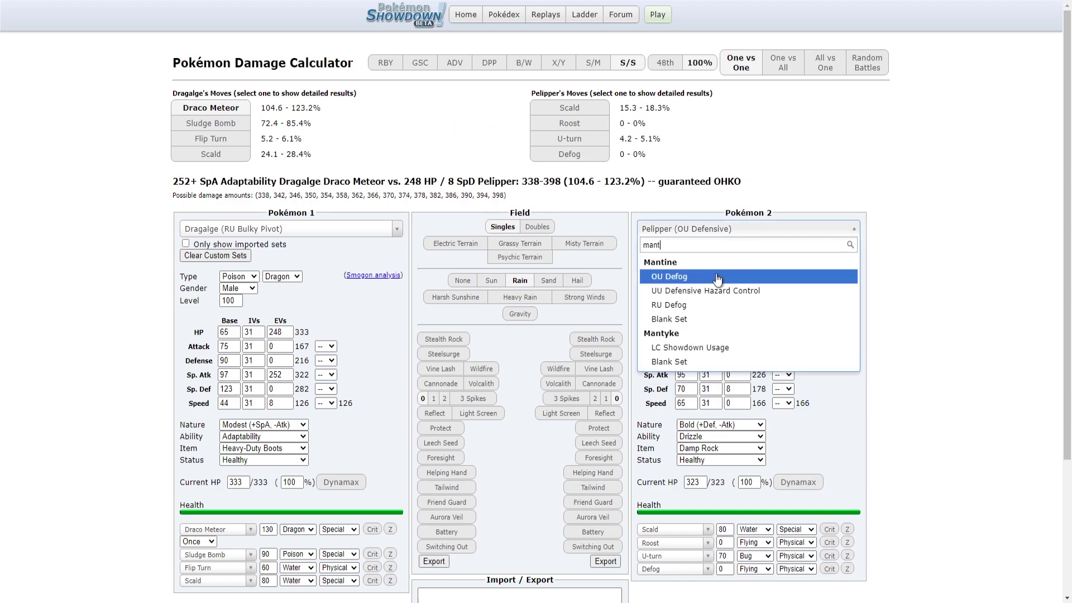
key("Return")
left_click(226, 112)
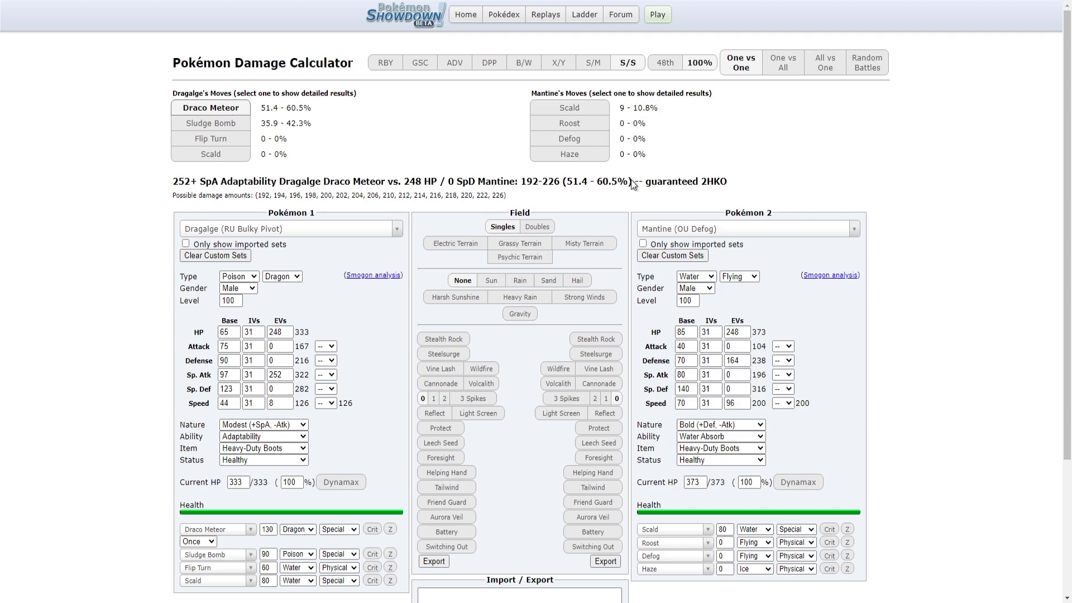
Show the detailed results for Dragalge's Flip Turn and Sludge Bomb against Mantine
left_click(209, 137)
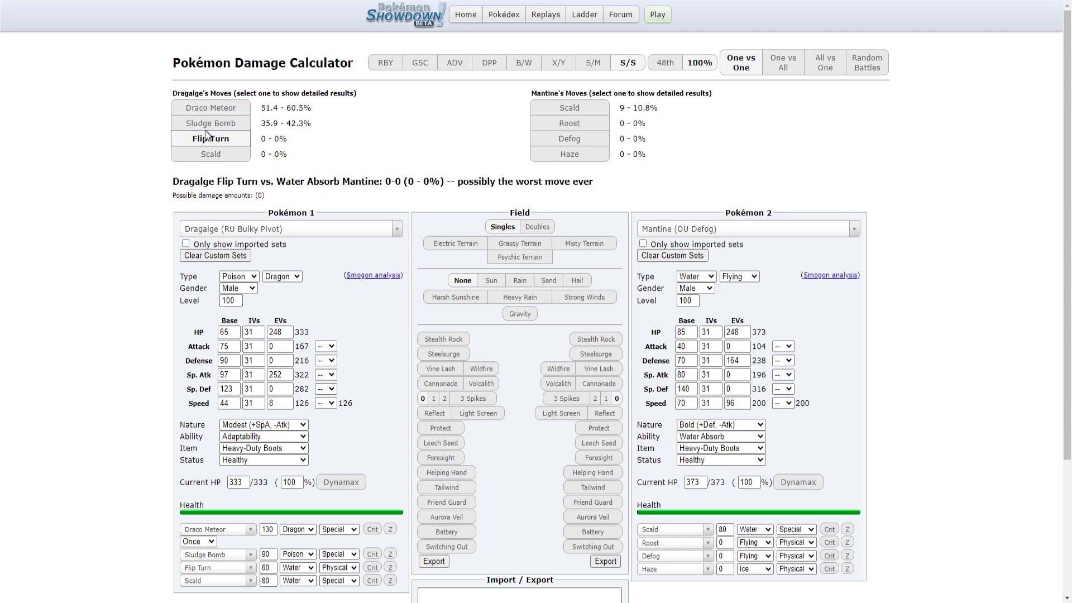
double_click(205, 125)
left_click_drag(178, 181, 823, 181)
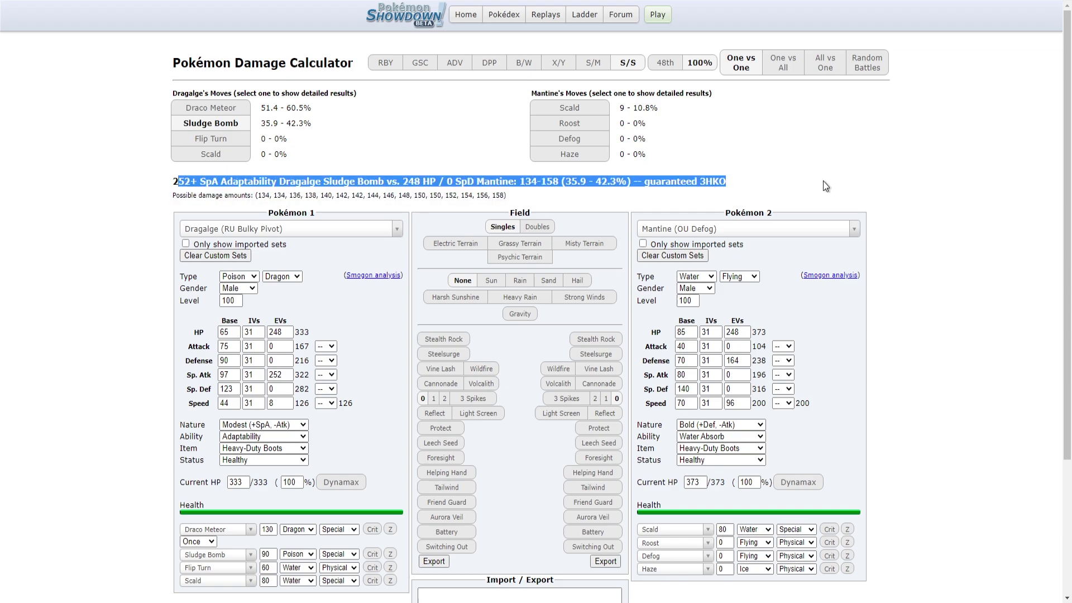
left_click(813, 186)
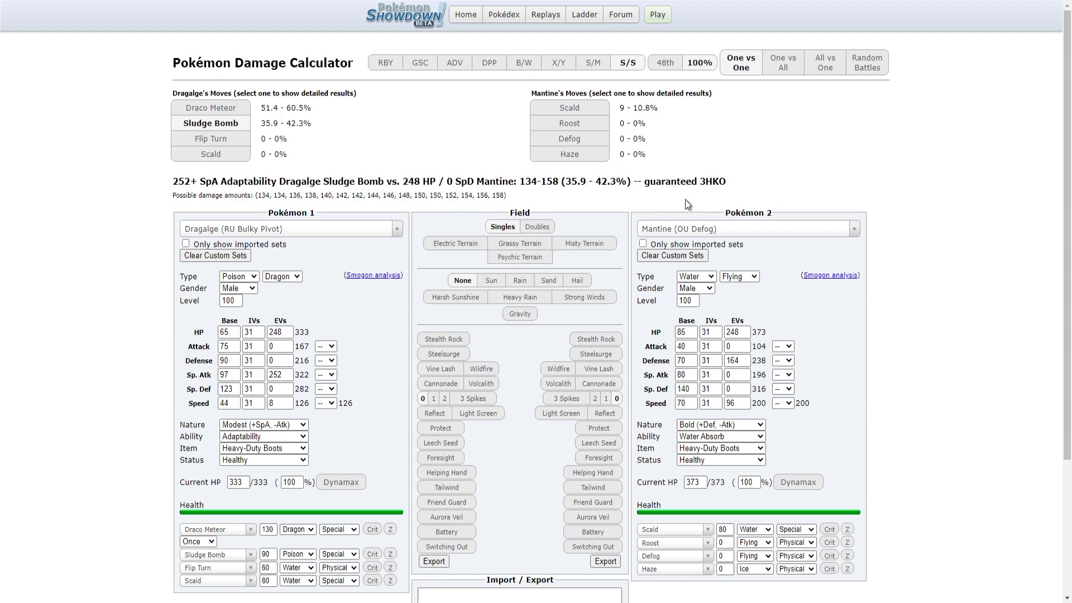
Load Pelipper's Monotype Choice Attacker (Water) set as Pokémon 2 and change its item to Choice Specs
left_click(688, 231)
type("pelip")
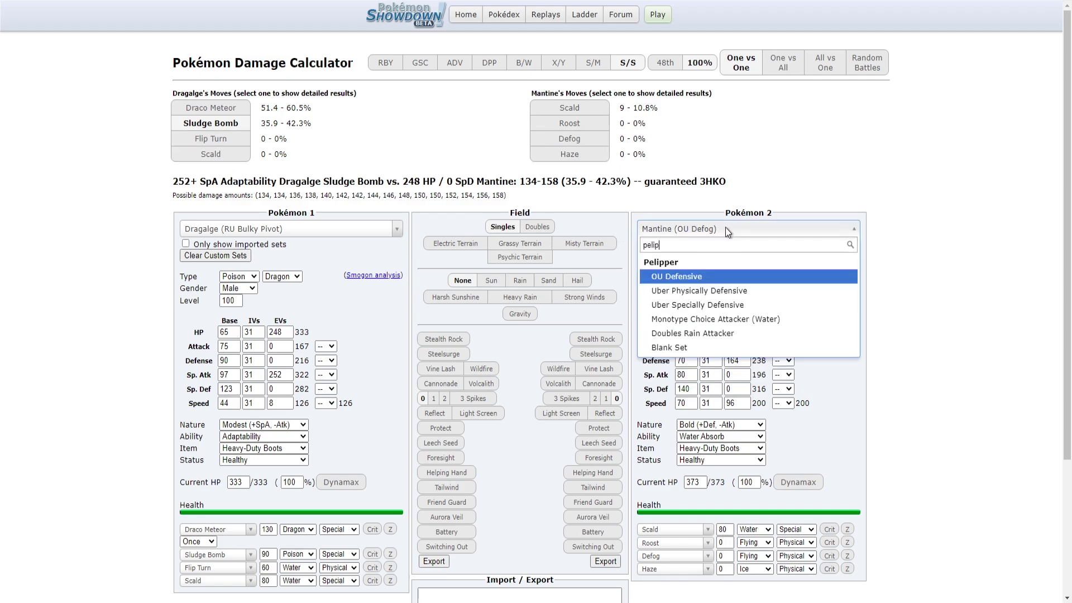
key("Down")
key("Down")
key("Down")
key("Return")
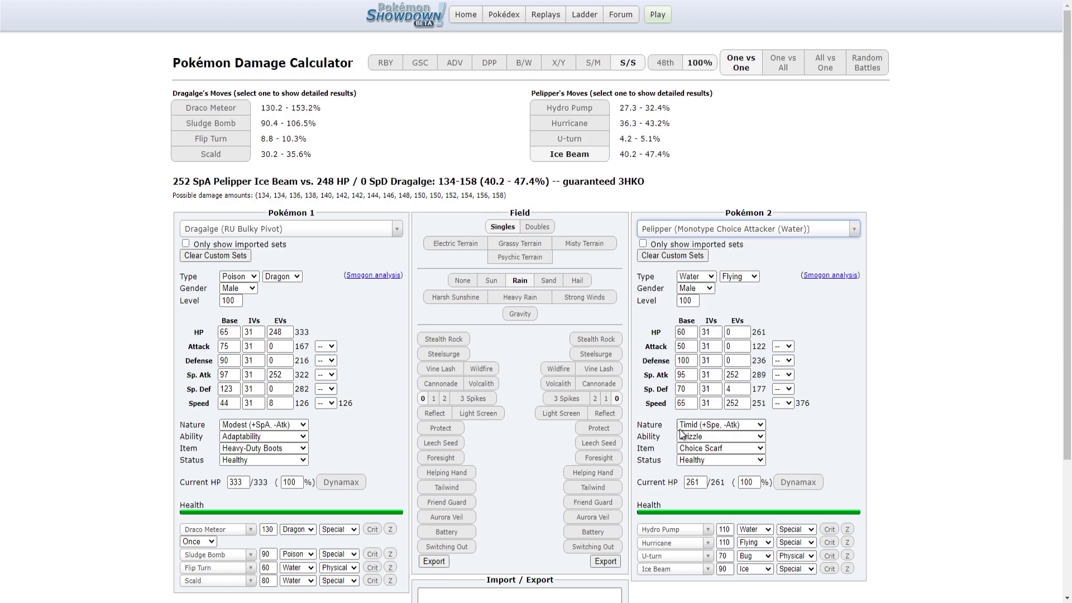
left_click(702, 449)
left_click(711, 426)
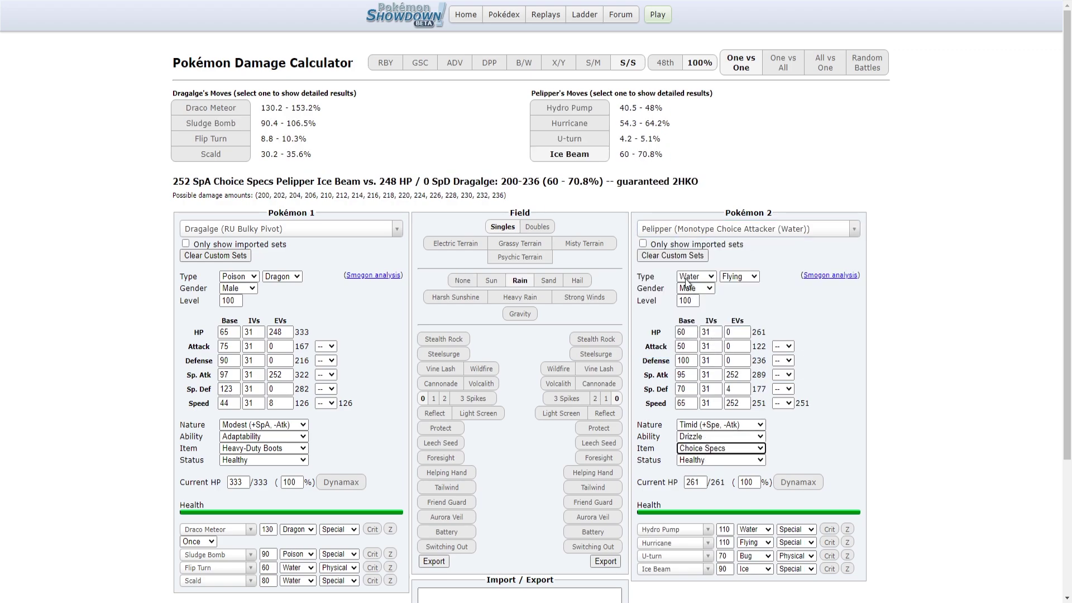
Examine the detailed results for Pelipper's Hydro Pump, U-turn and Hurricane against Dragalge, checking Heliolisk's team set in between
left_click(601, 106)
left_click(597, 138)
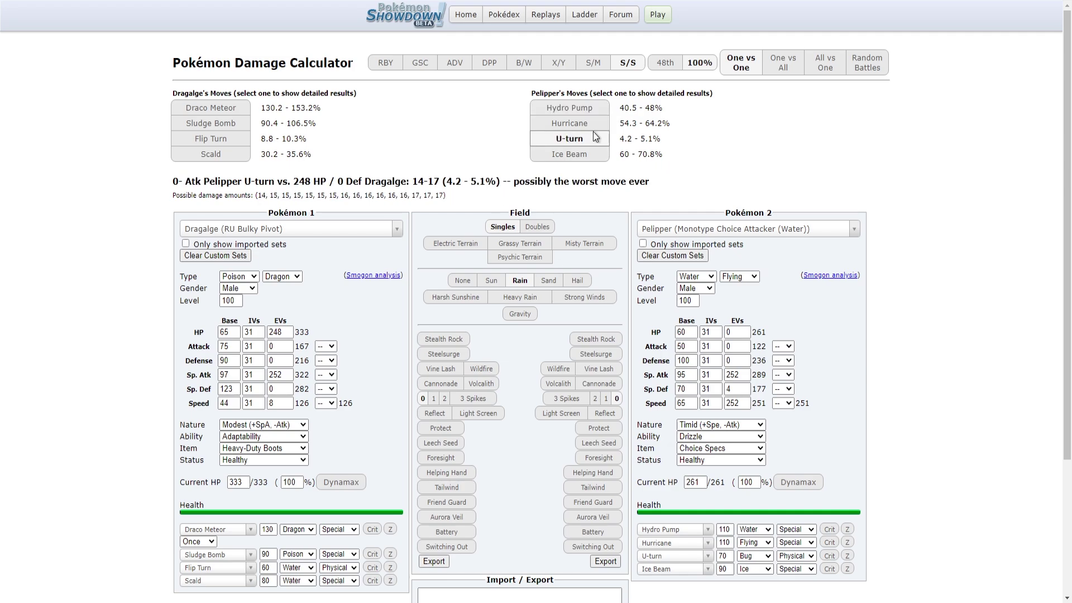
double_click(593, 126)
left_click(766, 163)
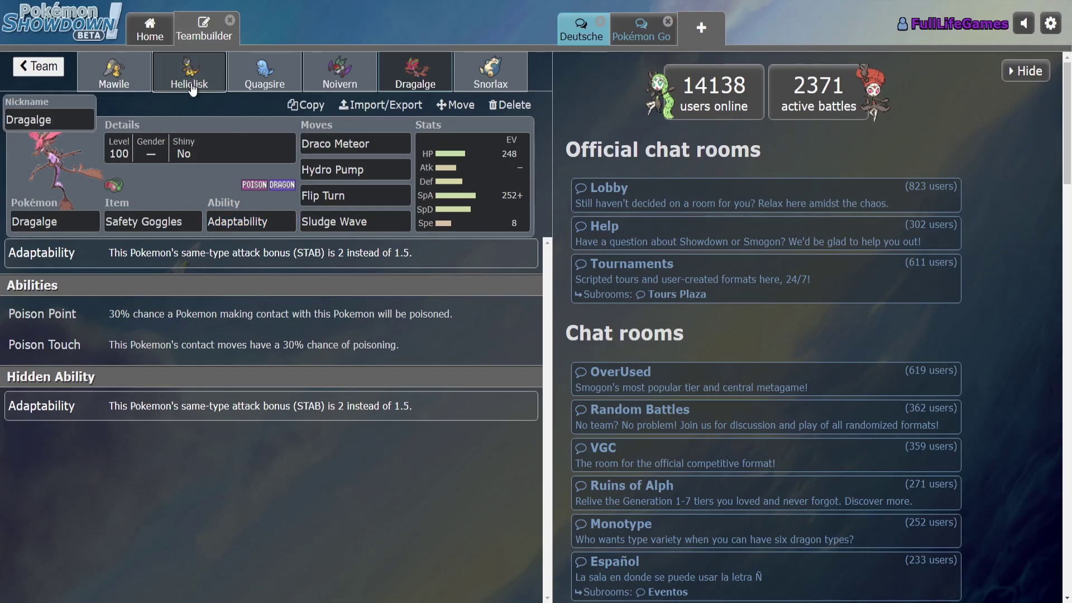
left_click(191, 68)
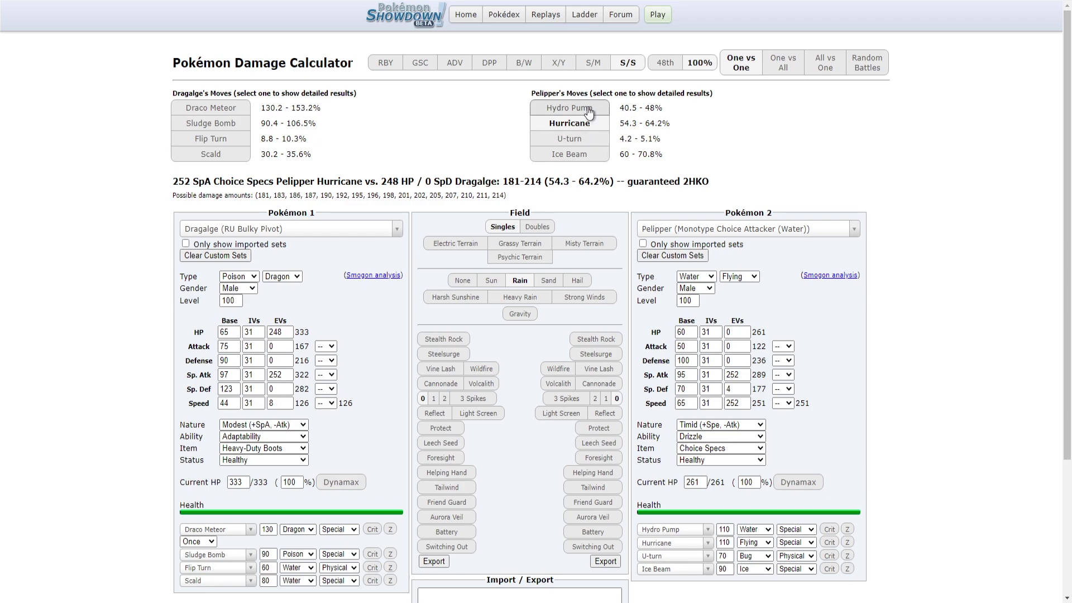
left_click(569, 108)
Load Seismitoad's UU Offensive Stealth Rock set as Pokémon 2 to face Dragalge
left_click(715, 230)
type("sei")
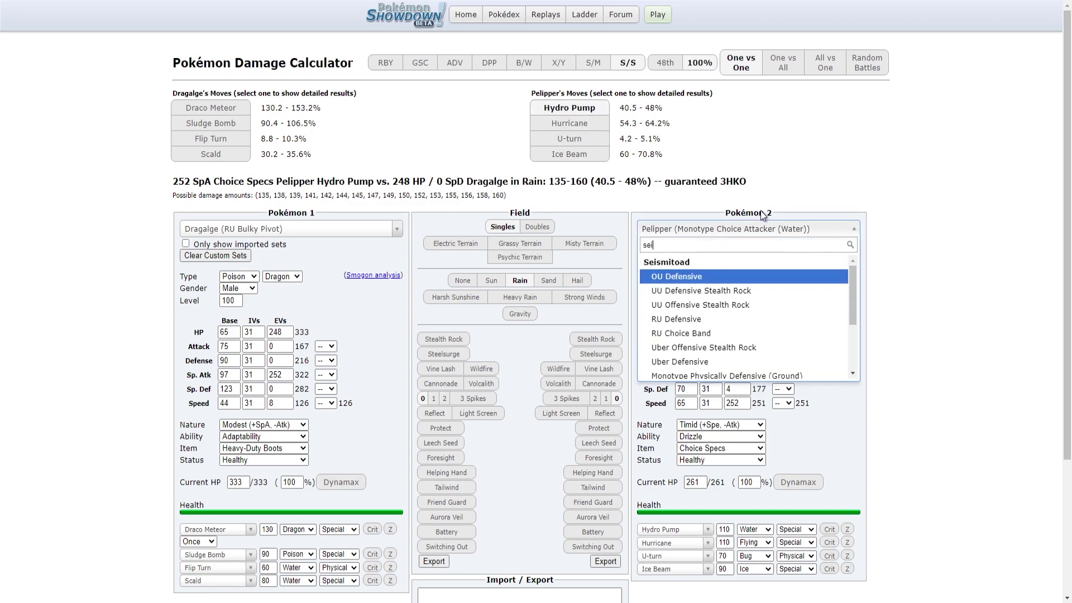
key("Down")
key("Down")
key("Return")
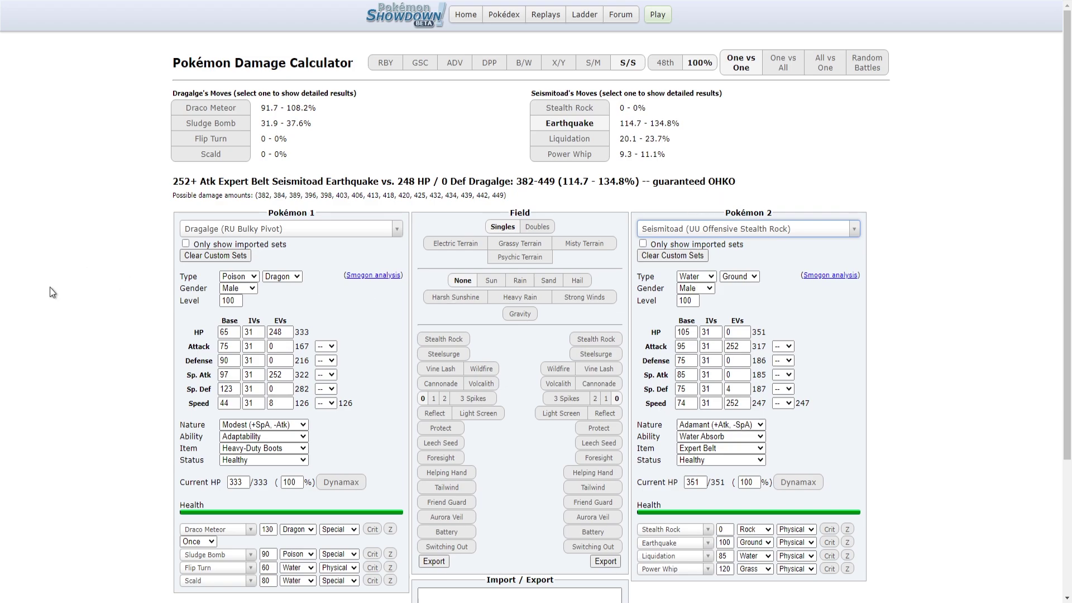
Check Quagsire's set in the teambuilder and show the detailed result for Seismitoad's Power Whip against Dragalge in the Damage Calculator
key("alt+Tab")
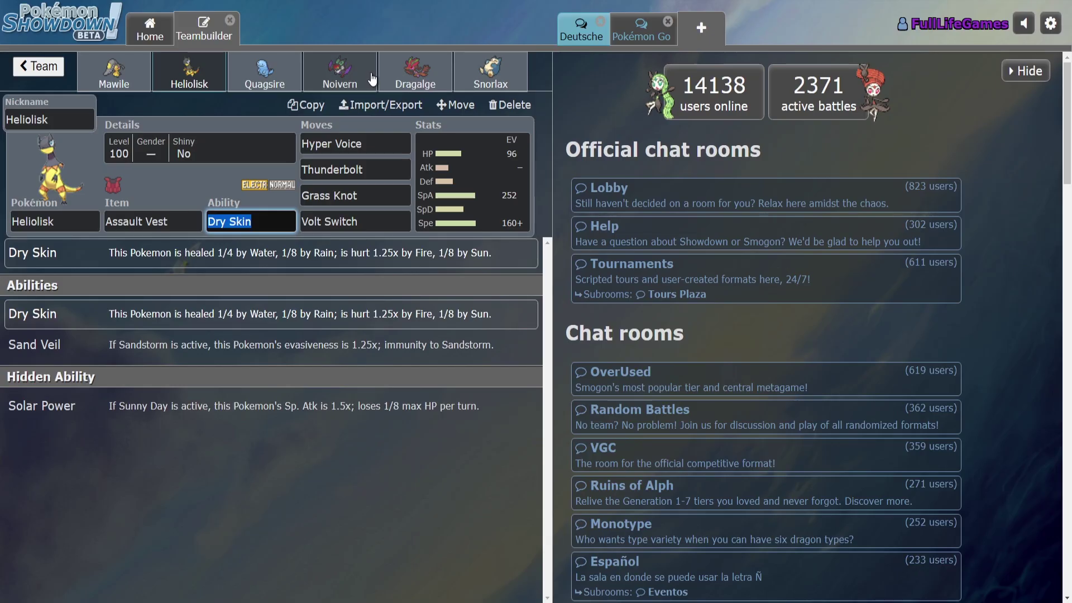
left_click(264, 71)
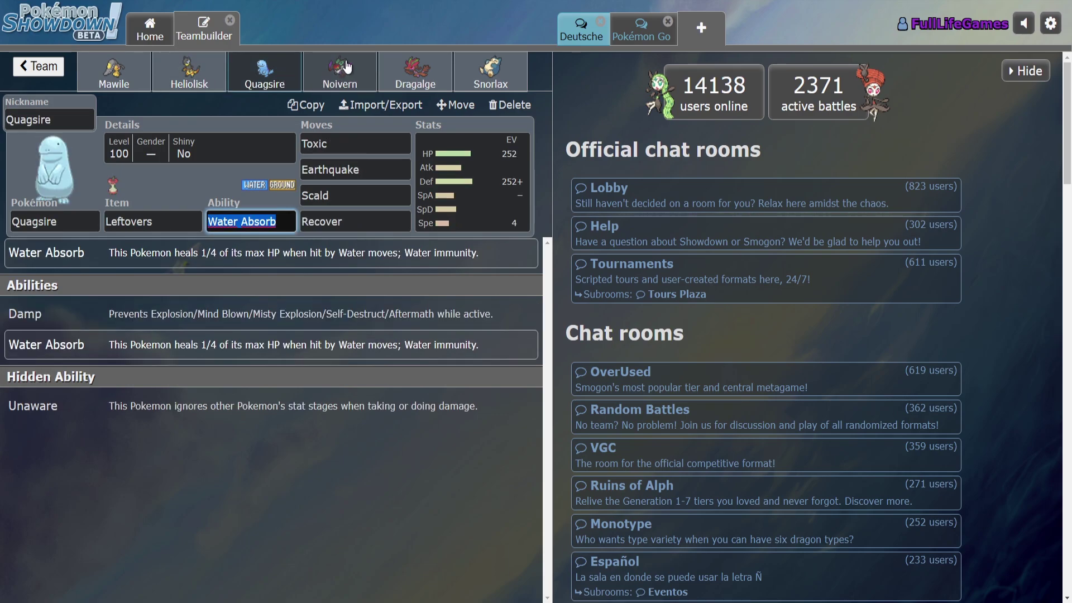
key("alt+Tab")
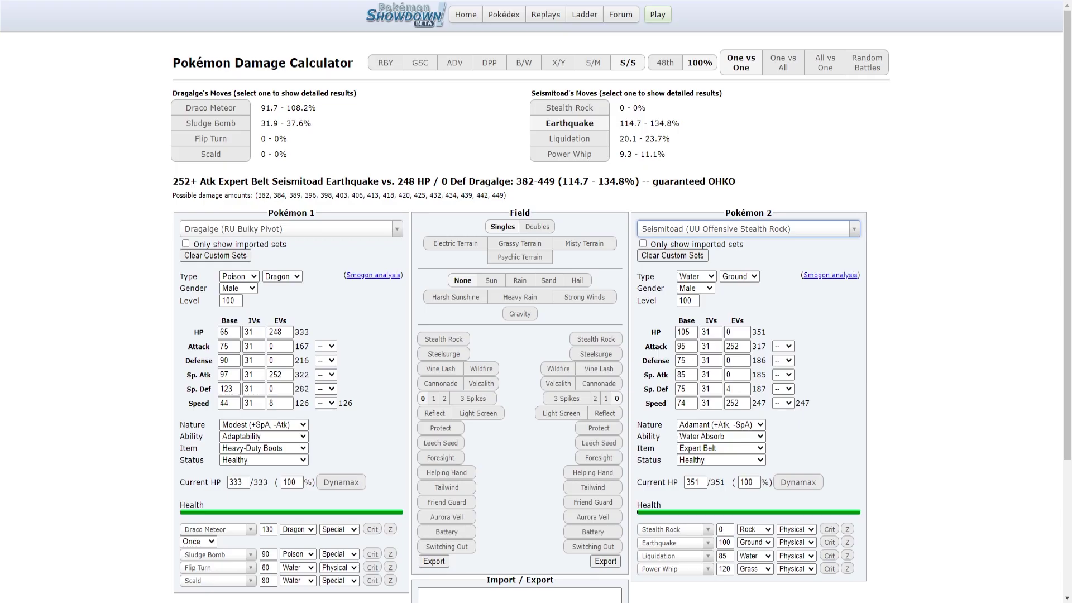
left_click(544, 156)
Switch to the Showdown teambuilder and examine the sets of Mawile, Noivern, Dragalge, Snorlax, Heliolisk and Quagsire for answers to Seismitoad
key("alt+Tab")
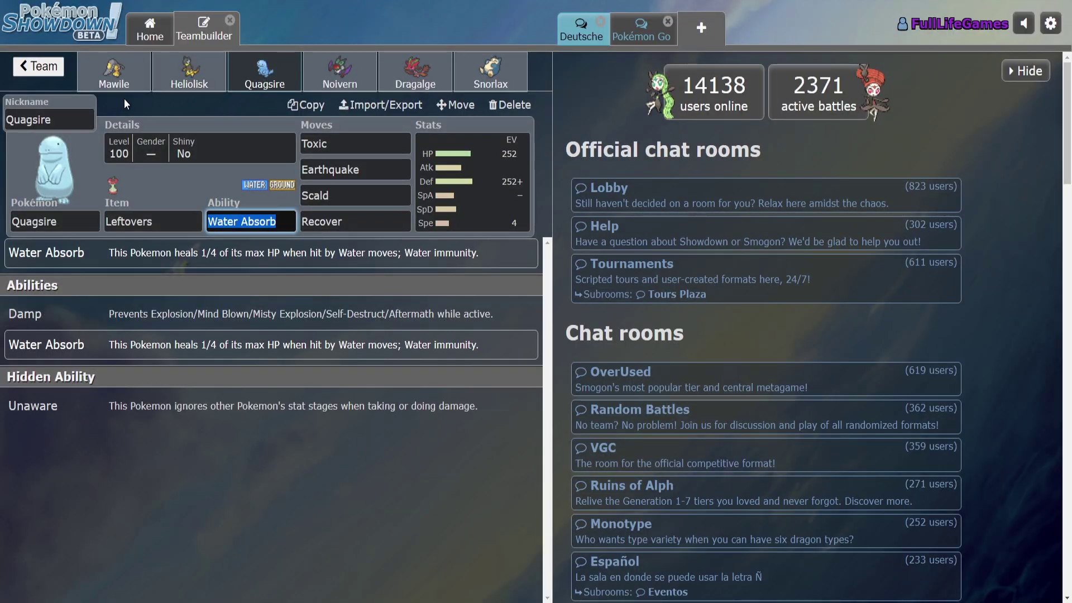
left_click(112, 78)
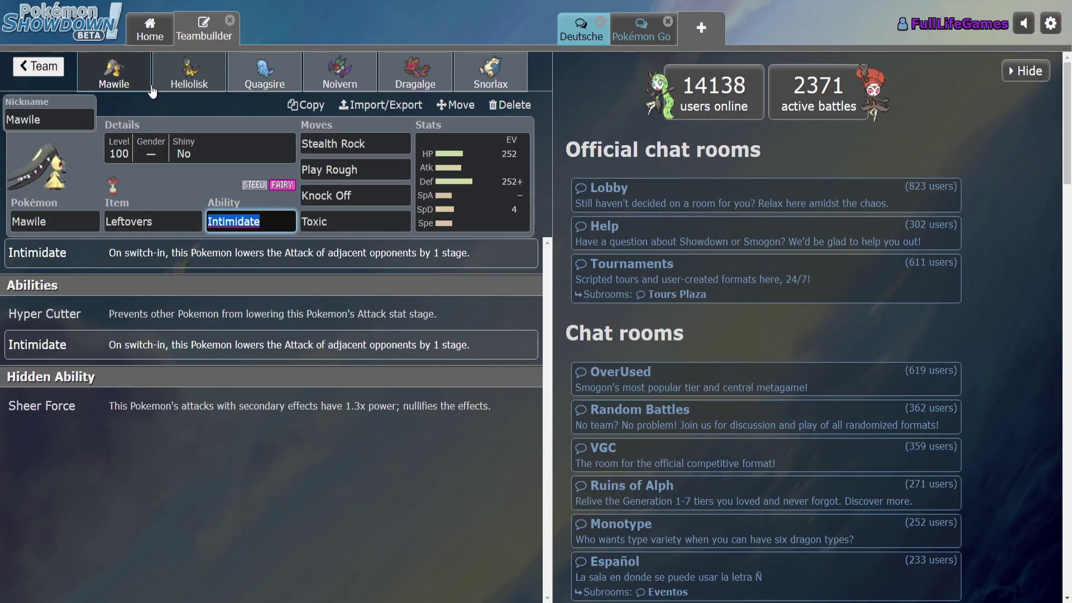
left_click(341, 71)
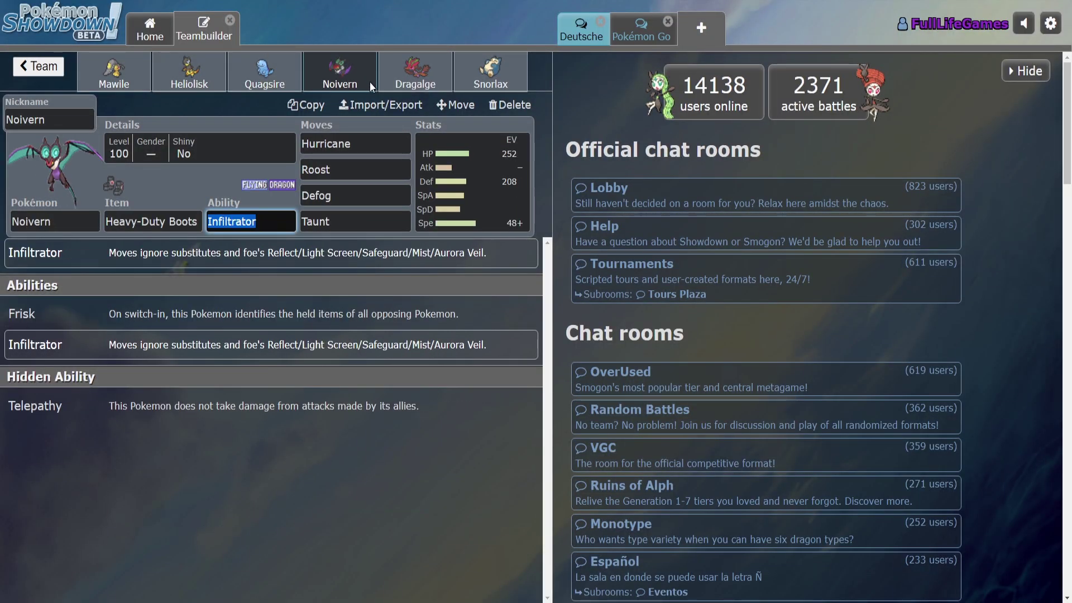
left_click(397, 78)
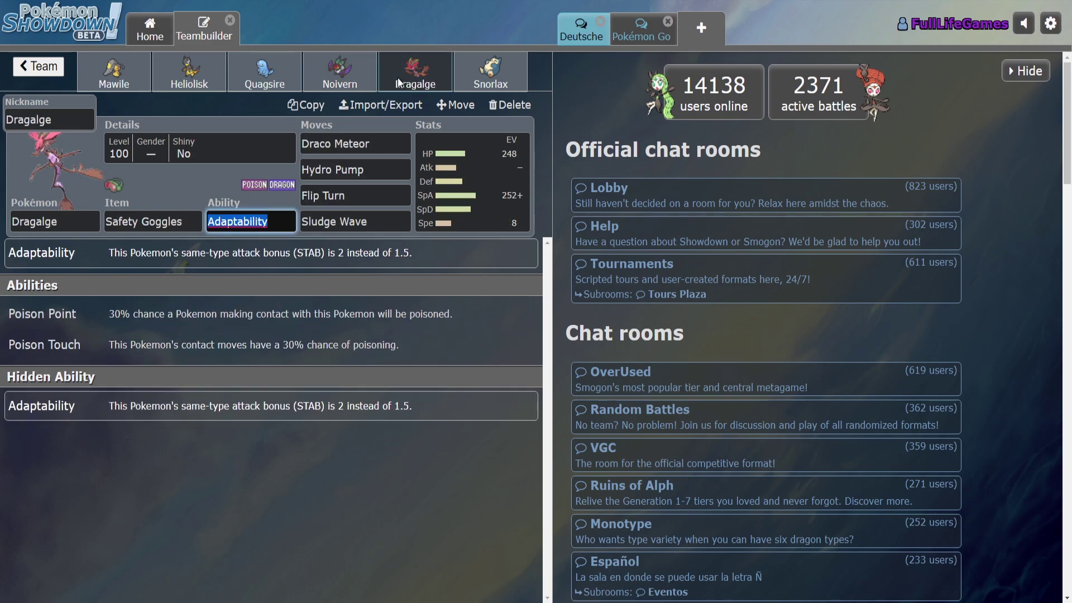
left_click(474, 78)
left_click(192, 82)
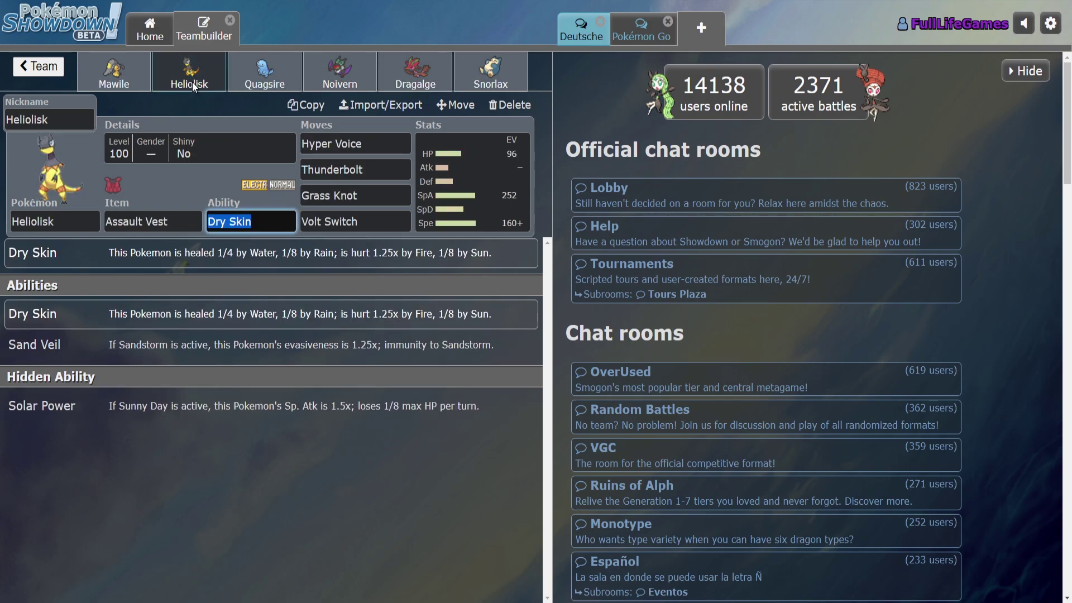
left_click(265, 71)
left_click(416, 72)
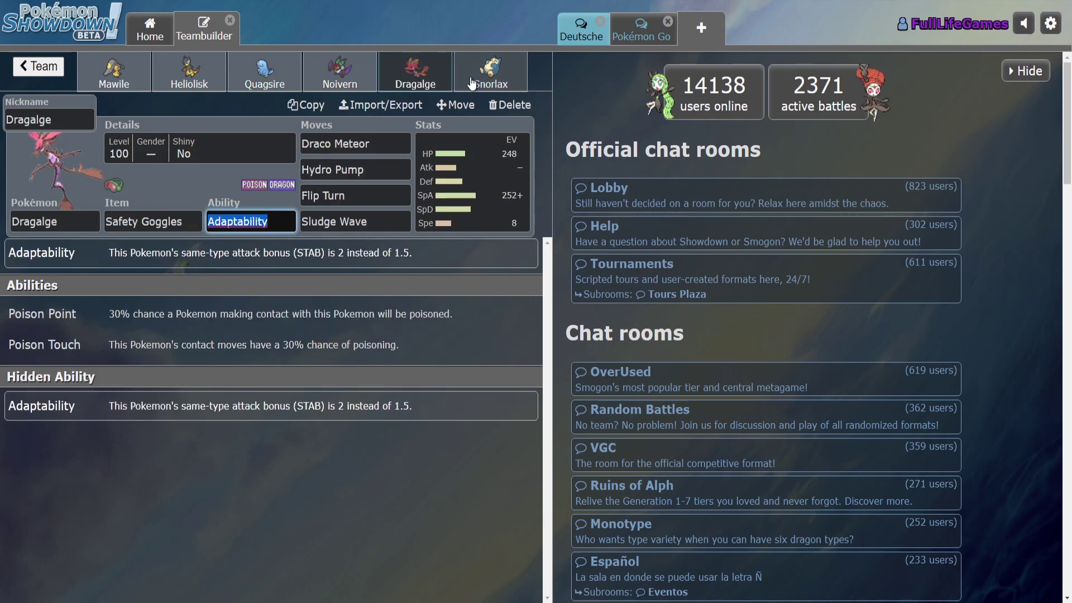
left_click(461, 84)
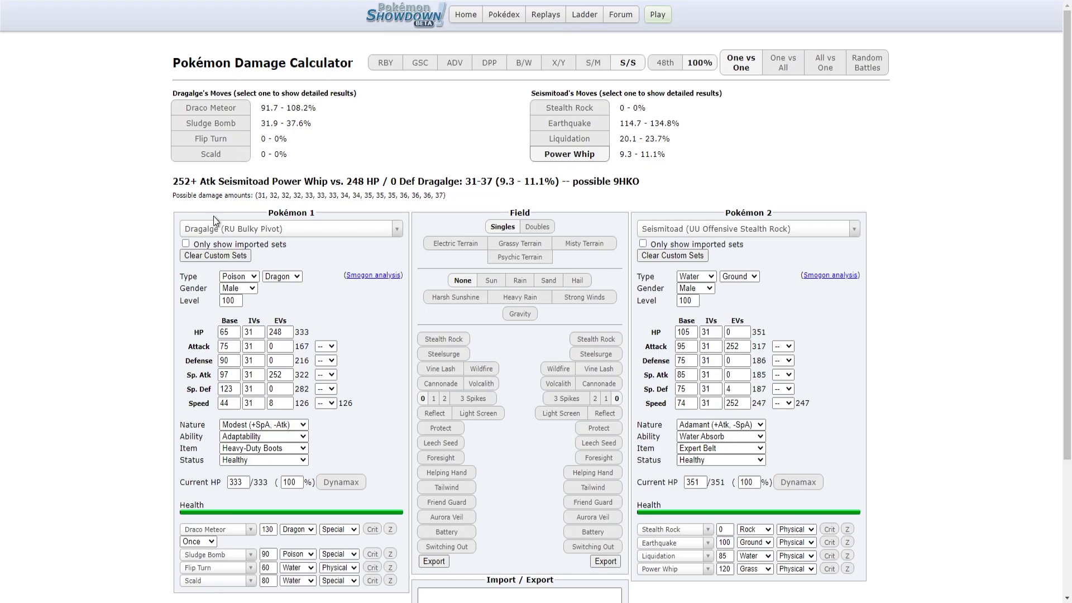
Load Snorlax's OU Curse set as Pokémon 1 in the Damage Calculator
left_click(223, 223)
type("snorl")
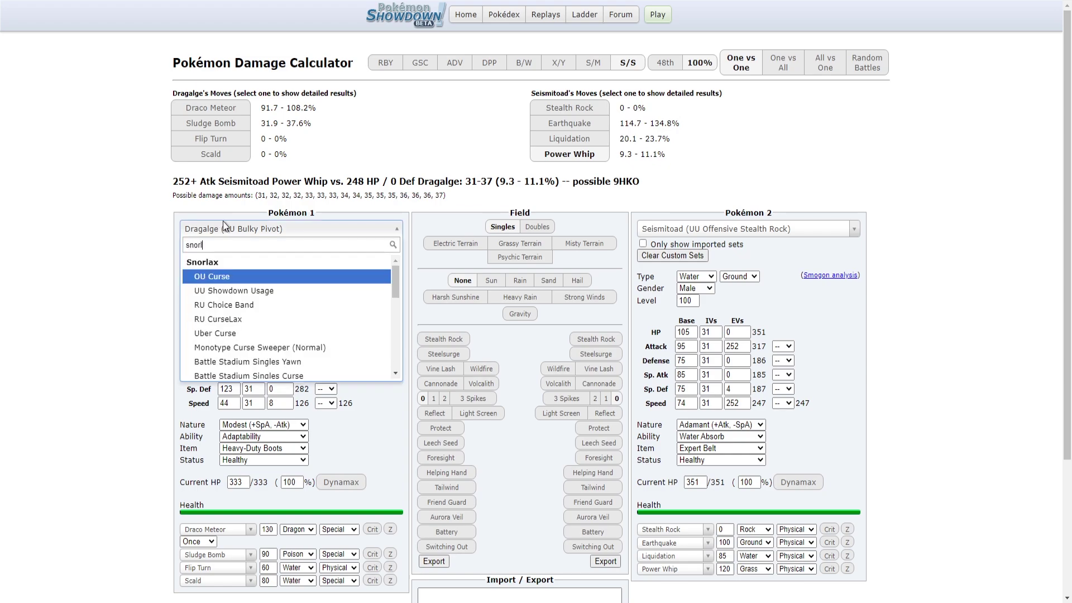
type("ax")
key("Return")
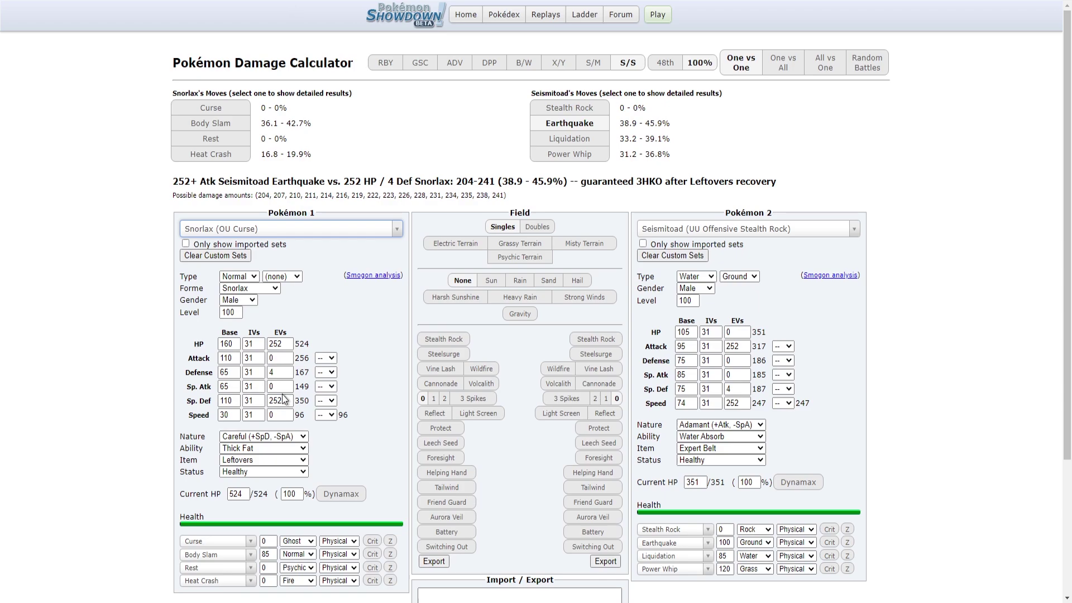
Set Snorlax's Defense EVs to 124 and show the detailed result for Seismitoad's Liquidation with Rain as the weather
left_click(279, 372)
type("124")
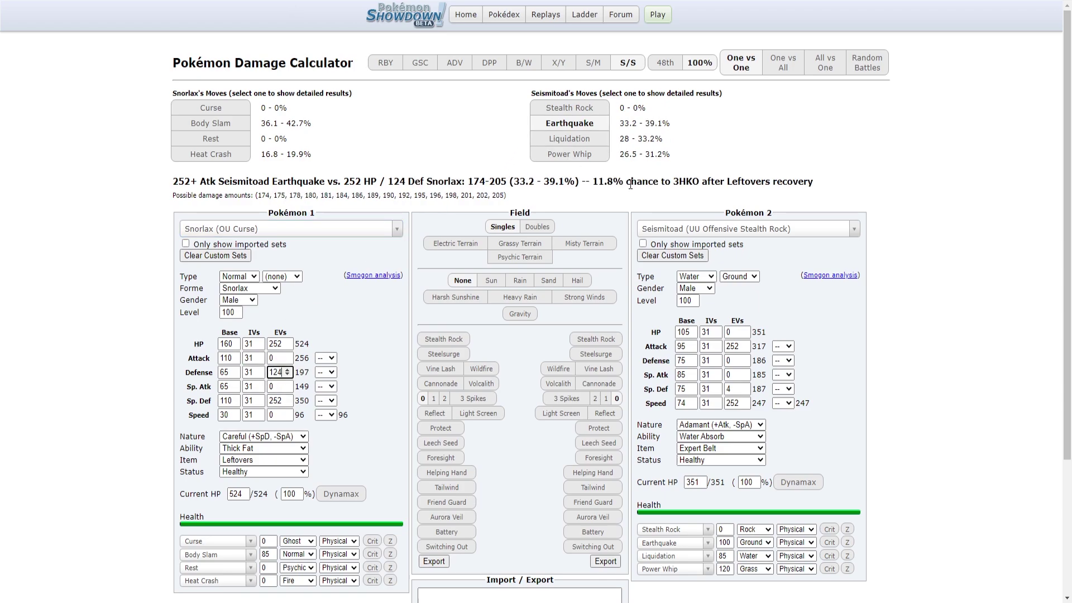
left_click(575, 139)
left_click(520, 280)
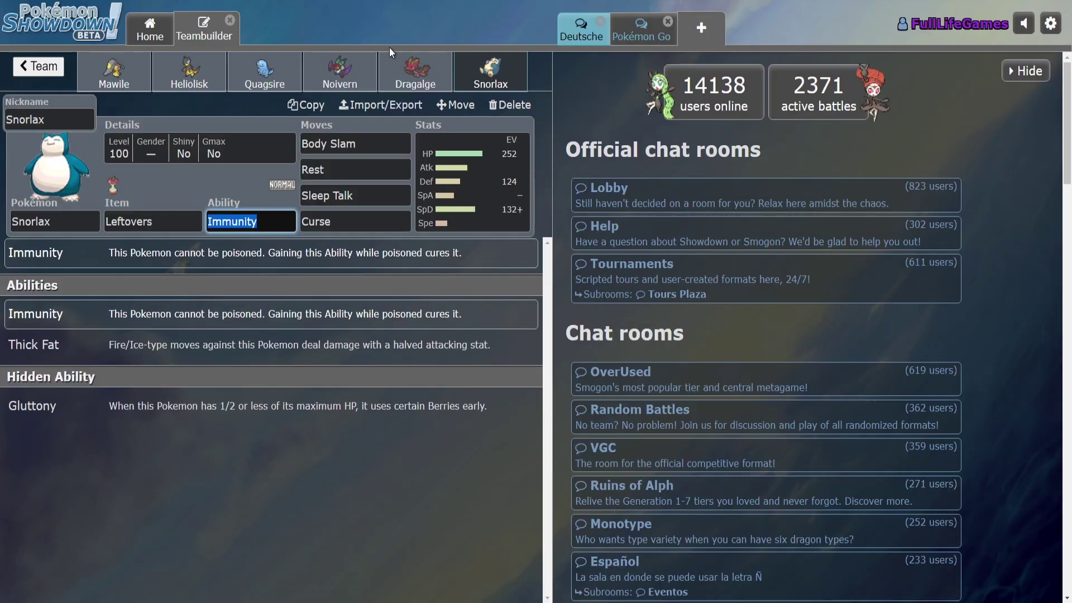
Compare Dragalge's and Mawile's sets in the teambuilder, opening their EV spreads to check Mawile's Speed
left_click(394, 62)
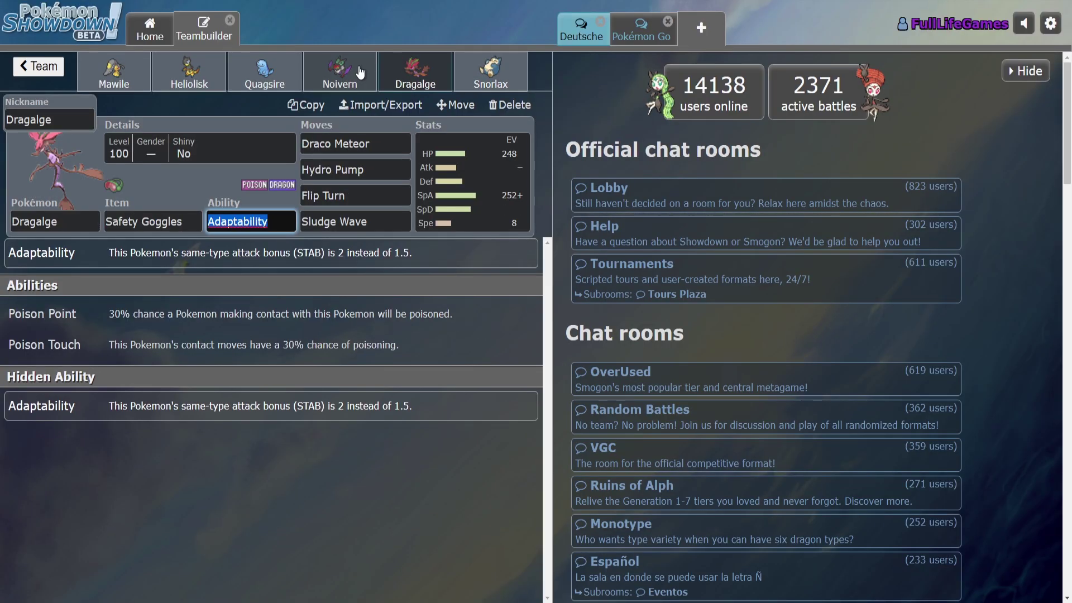
left_click(114, 72)
left_click(414, 78)
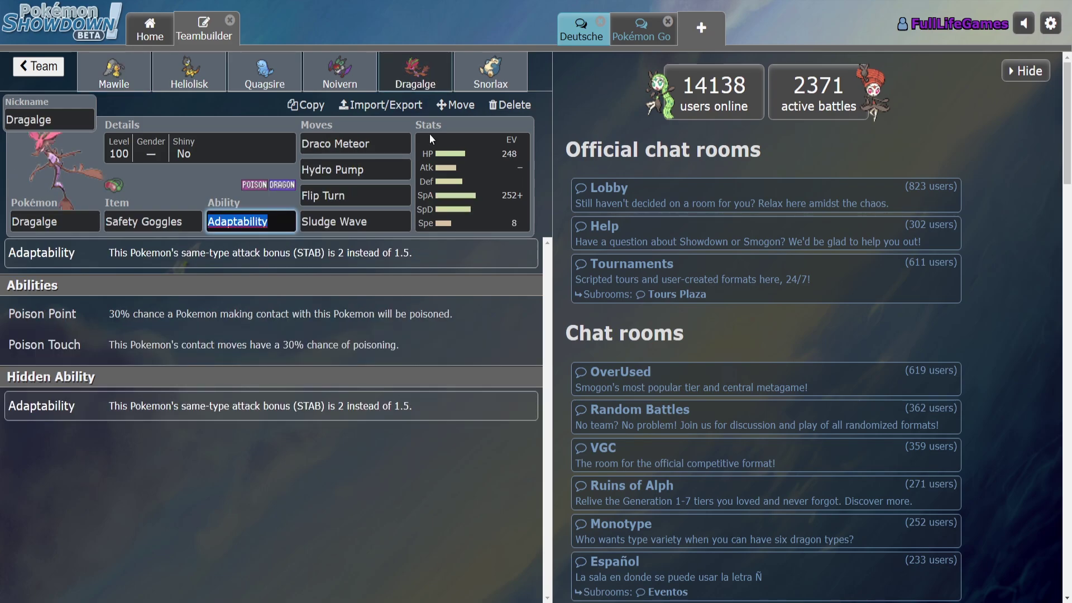
left_click(432, 139)
left_click(142, 84)
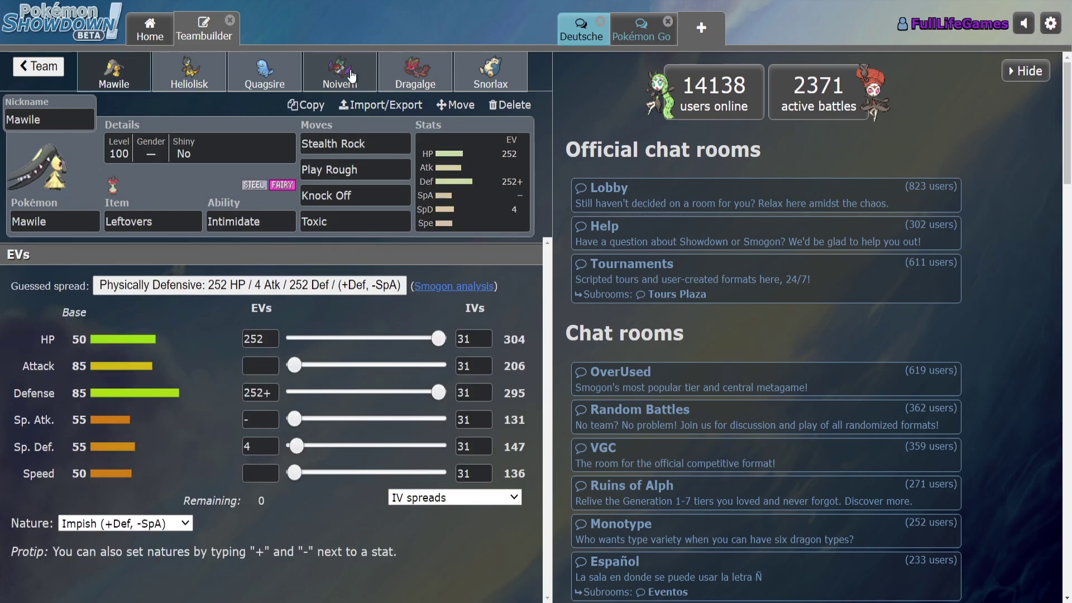
Shift Dragalge's EVs from HP into Speed, setting HP to 192 and Speed to 64
left_click(415, 73)
left_click_drag(437, 338, 406, 338)
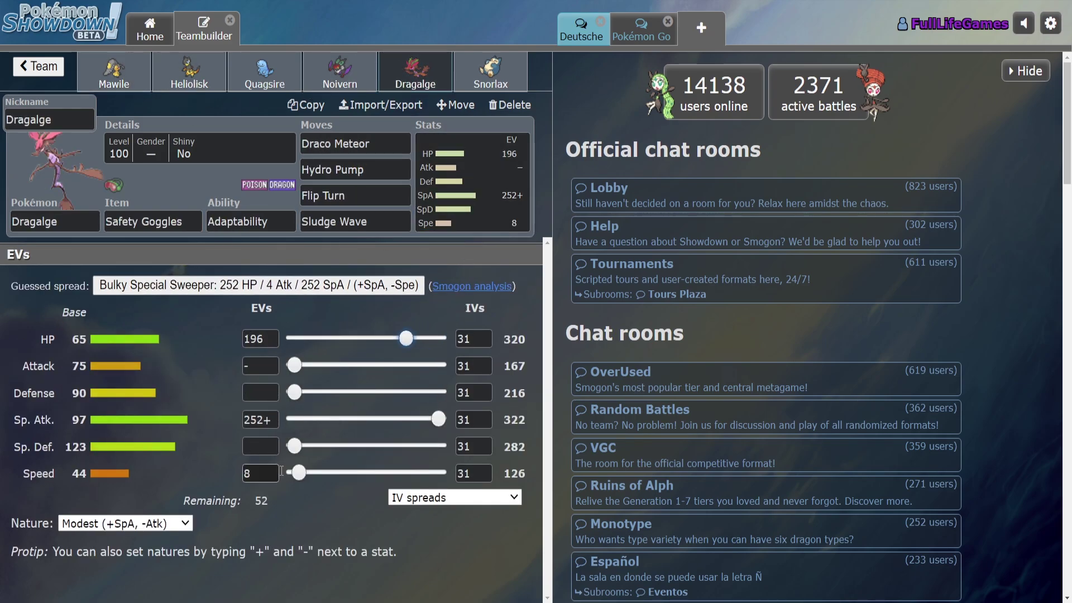
left_click_drag(299, 473, 329, 473)
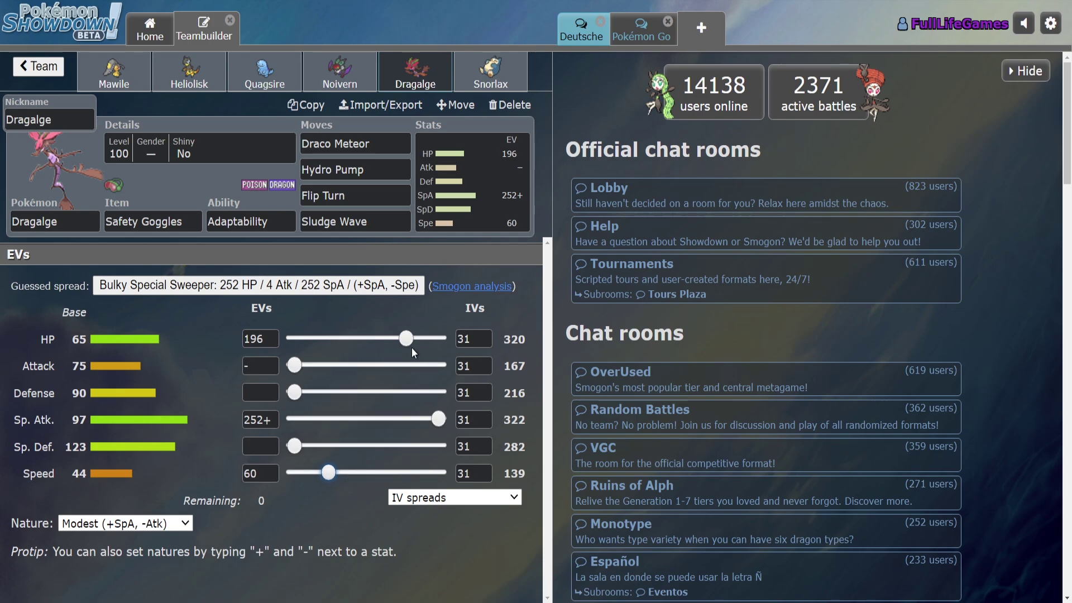
left_click_drag(406, 338, 403, 339)
left_click_drag(328, 473, 331, 473)
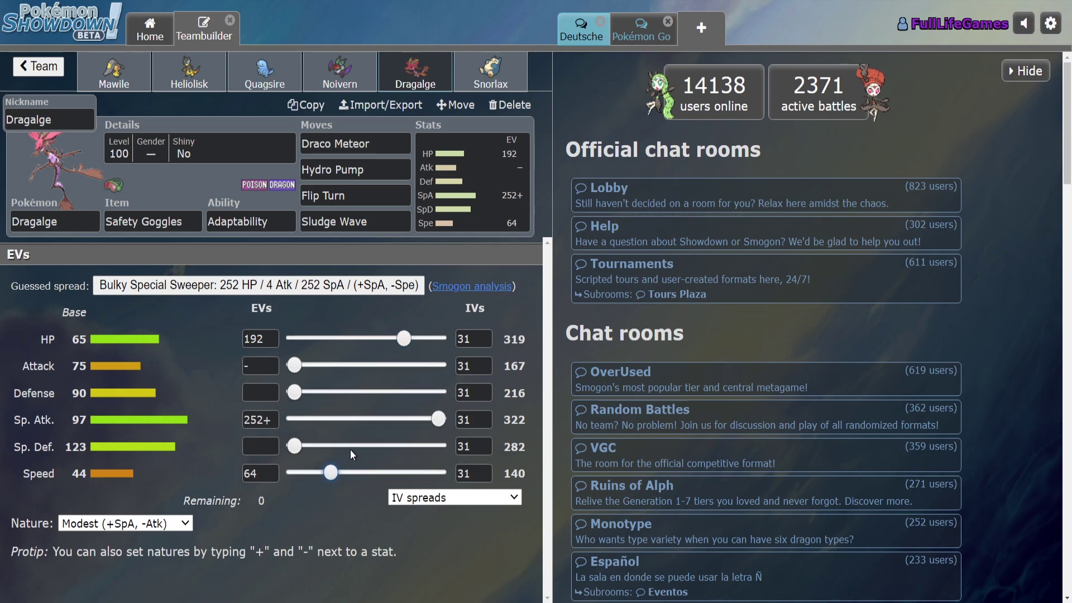
Compare Dragalge's EV spread with those of Mawile and Noivern
left_click(114, 72)
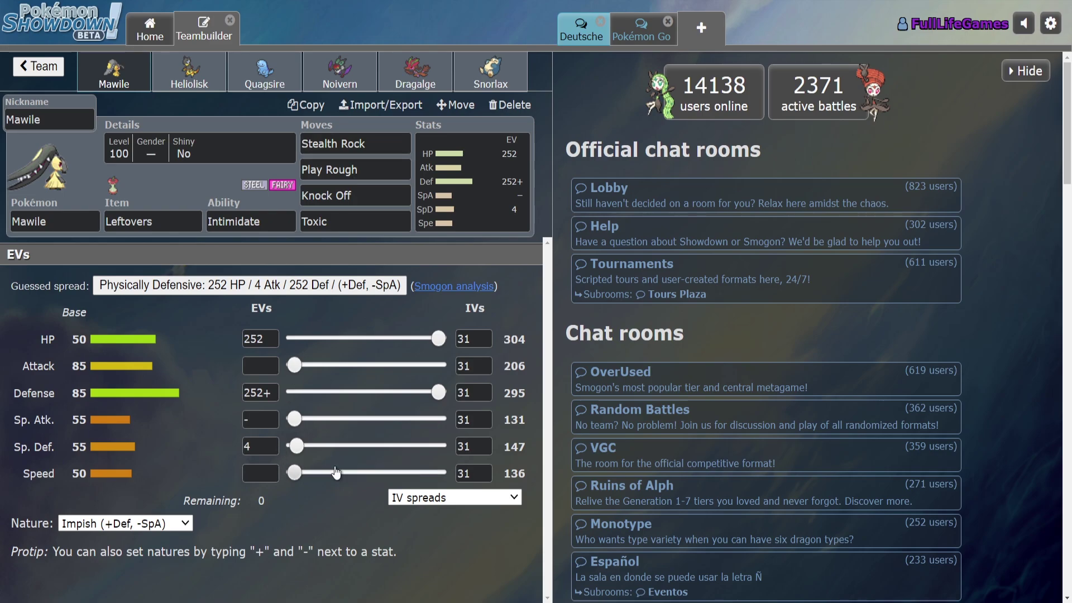
left_click(415, 71)
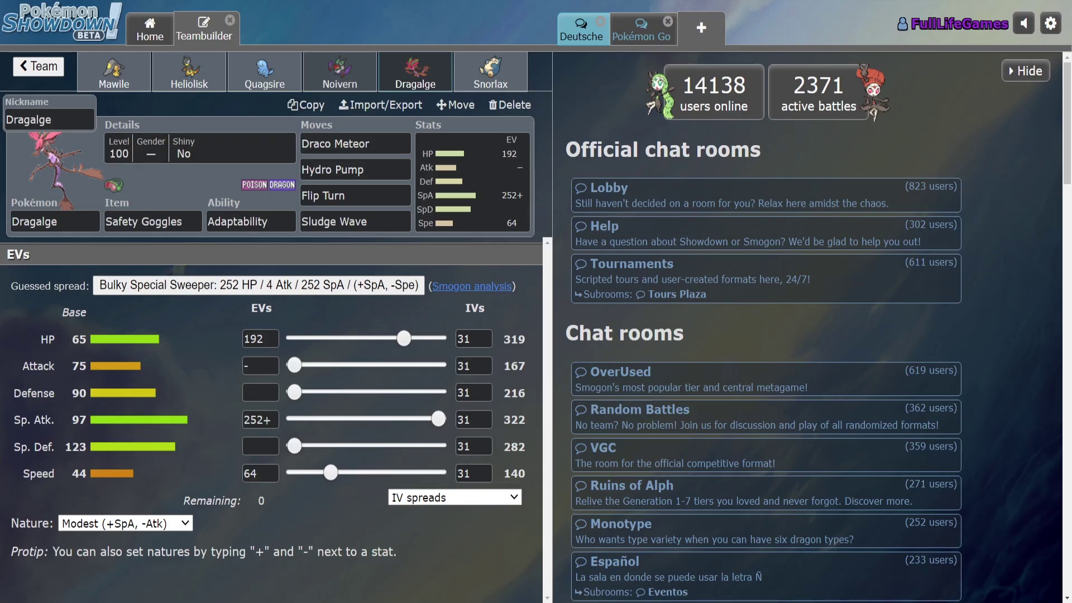
left_click(339, 72)
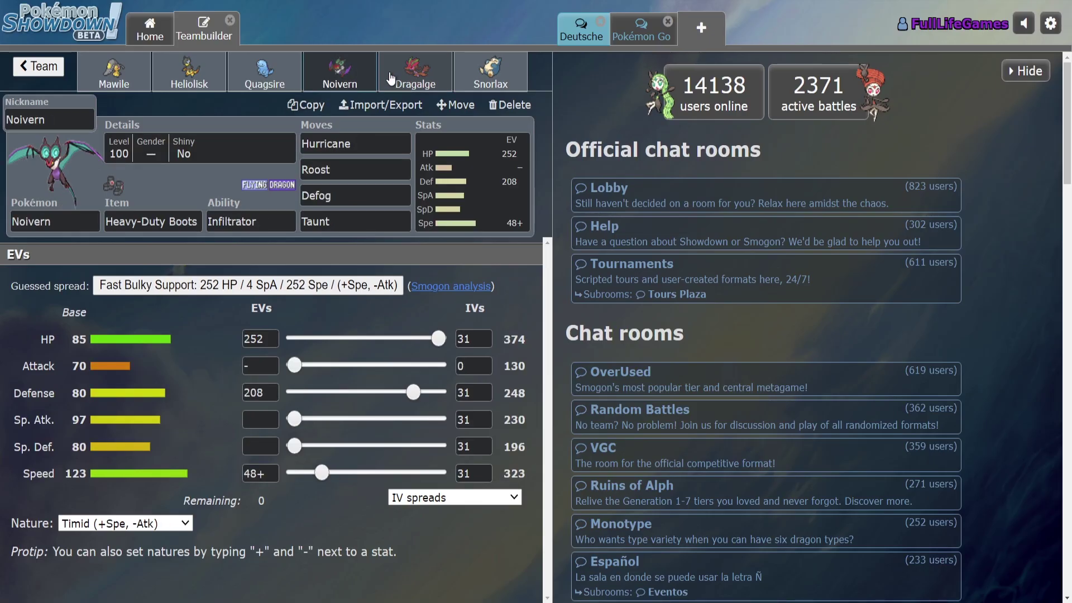
left_click(391, 77)
Change the team Snorlax's ability to Thick Fat
left_click(459, 83)
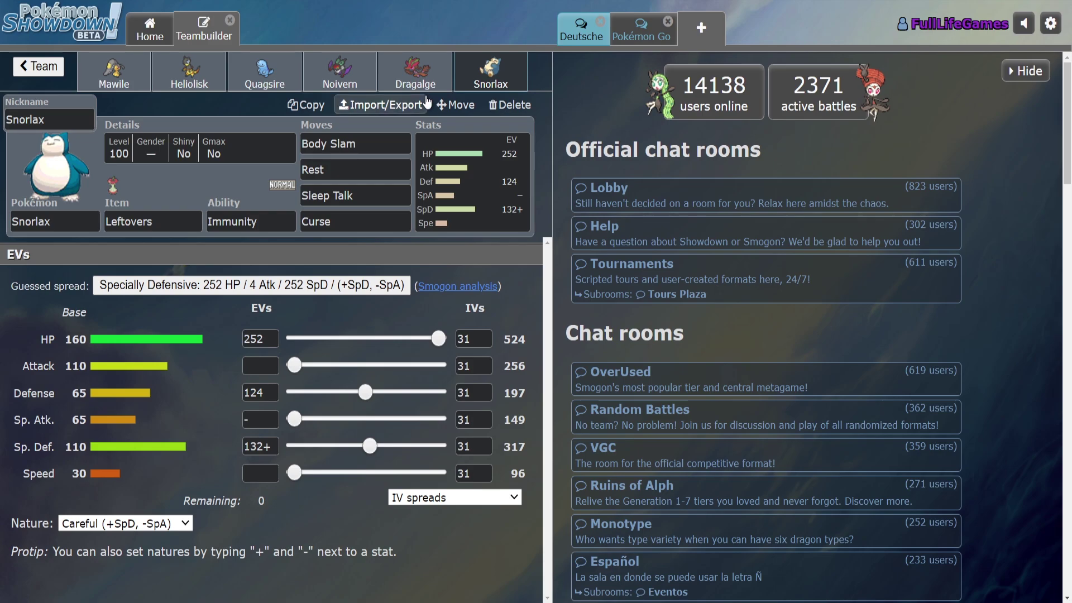
left_click(246, 221)
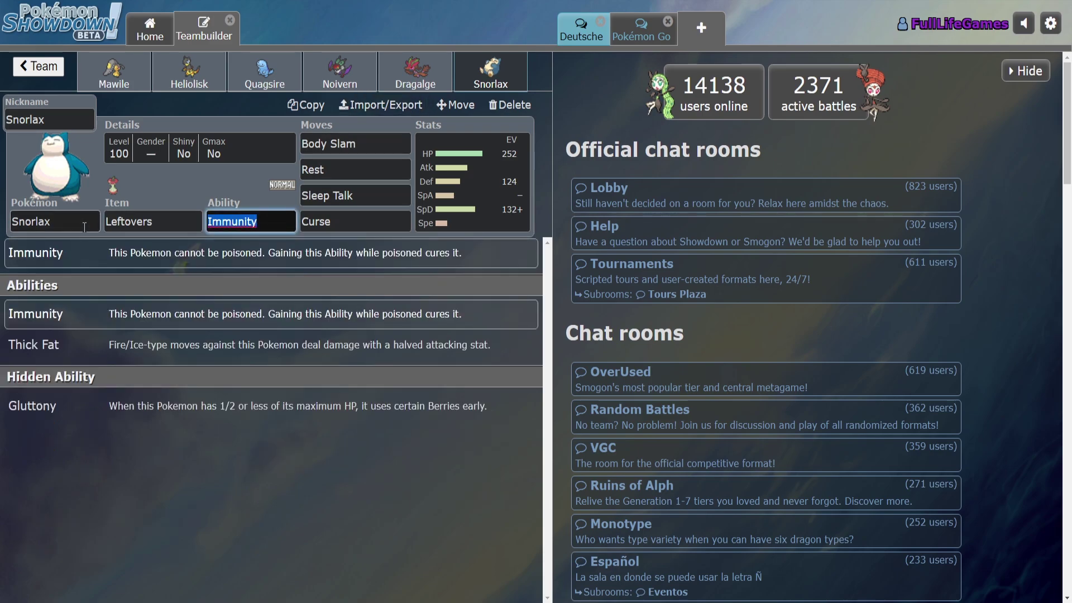
key("Down")
key("Return")
left_click(205, 188)
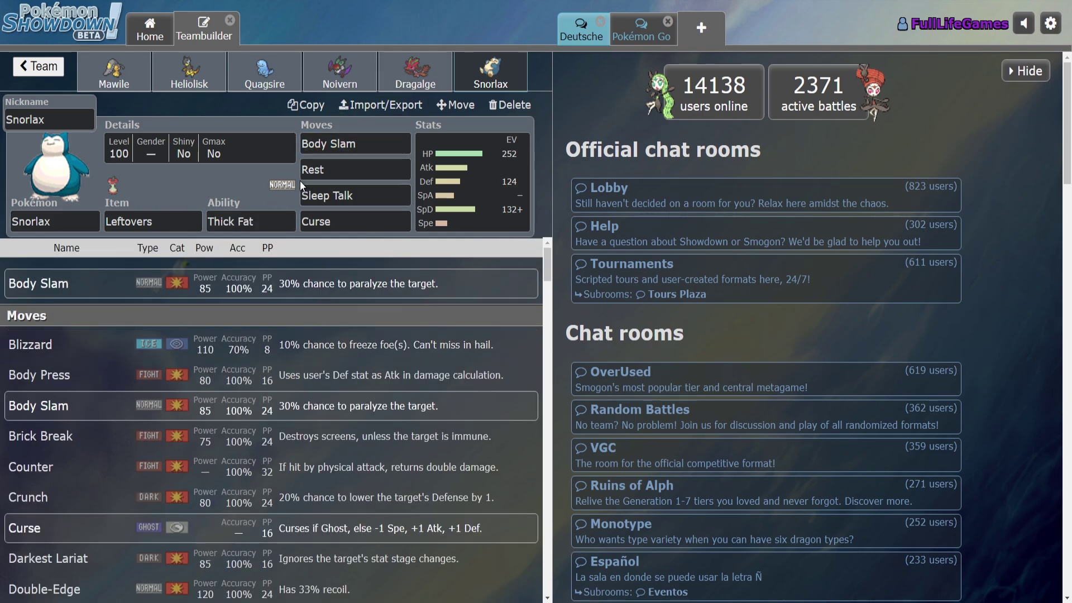
left_click(284, 213)
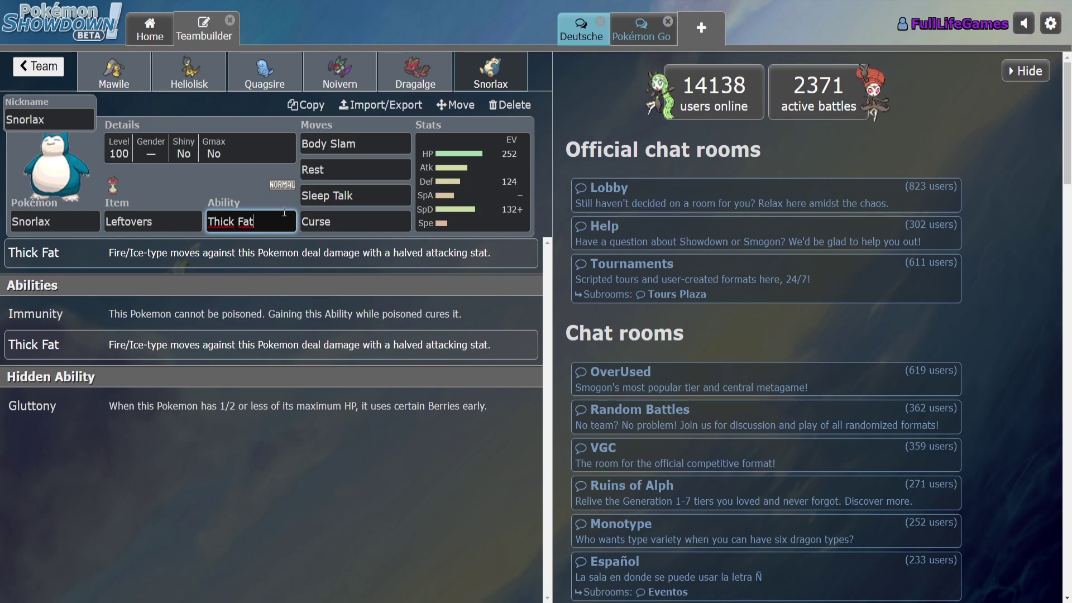
left_click(301, 185)
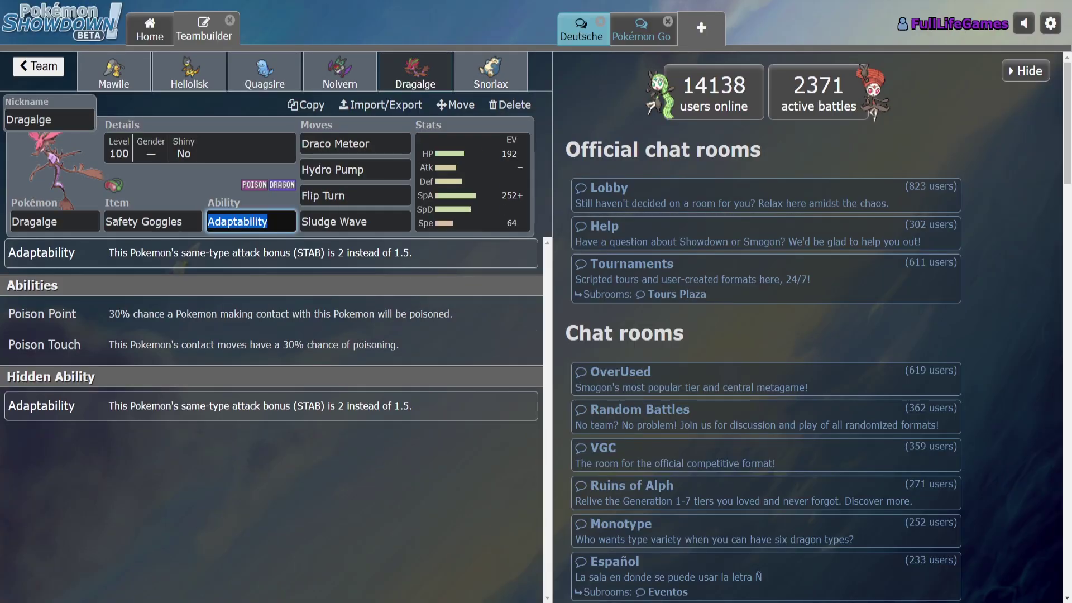
Review the EV spreads of Snorlax, Dragalge and Noivern
left_click(486, 73)
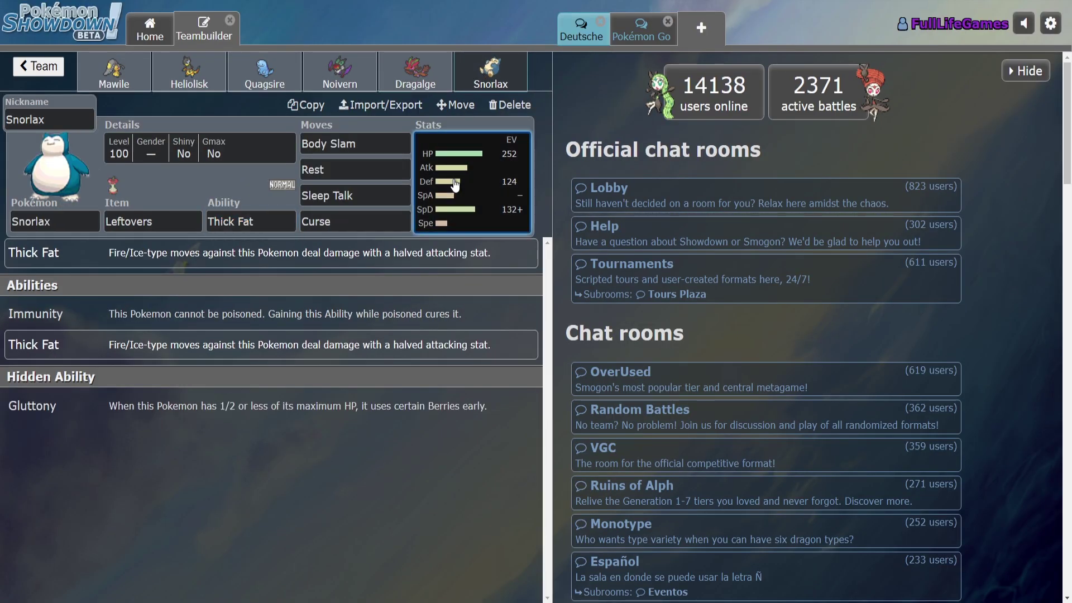
left_click(472, 182)
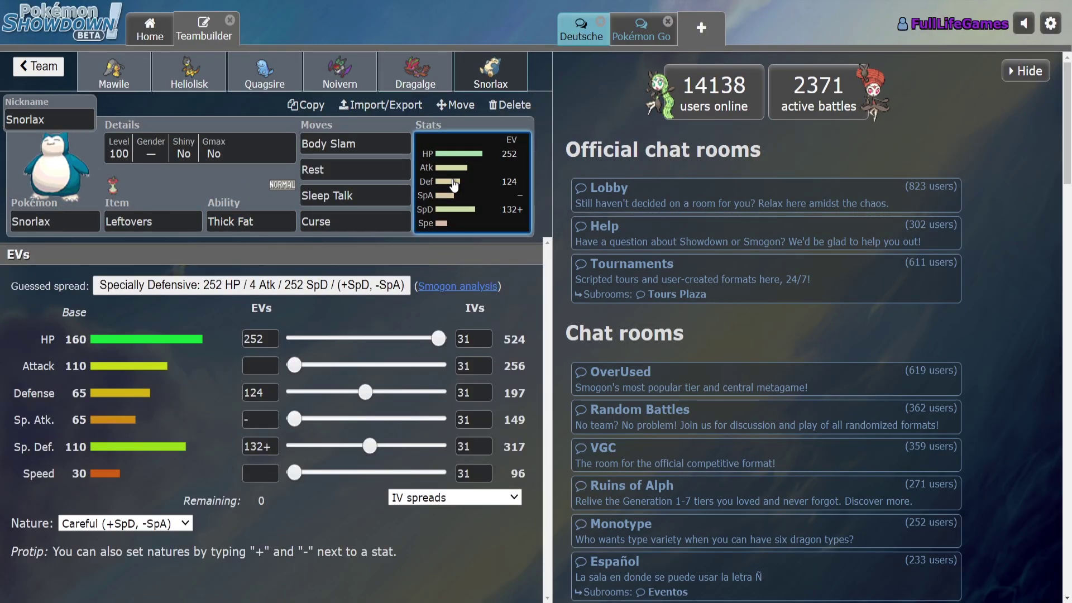
left_click(445, 71)
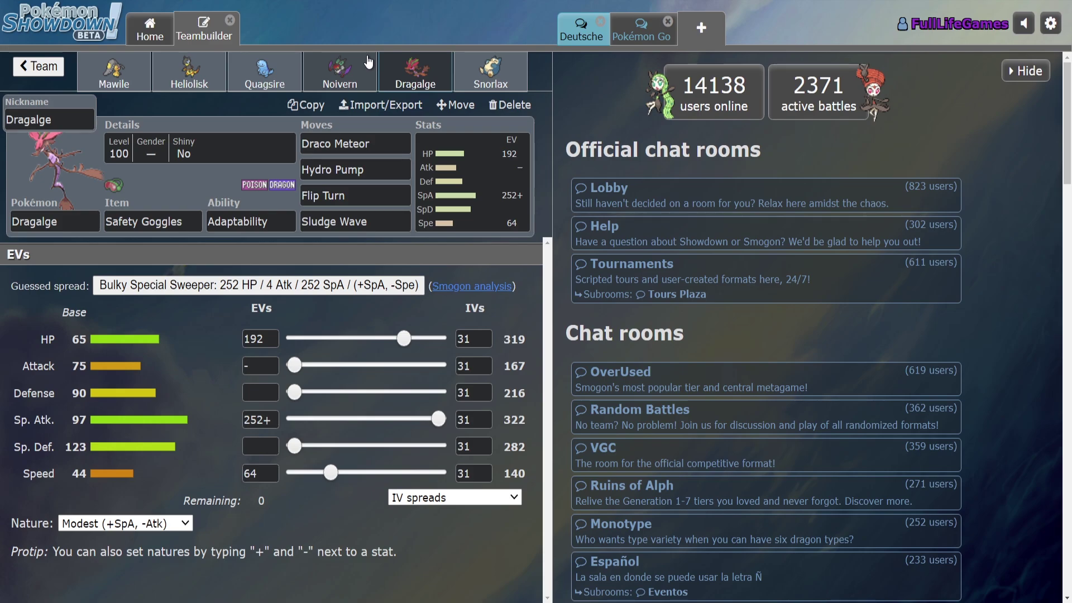
left_click(368, 62)
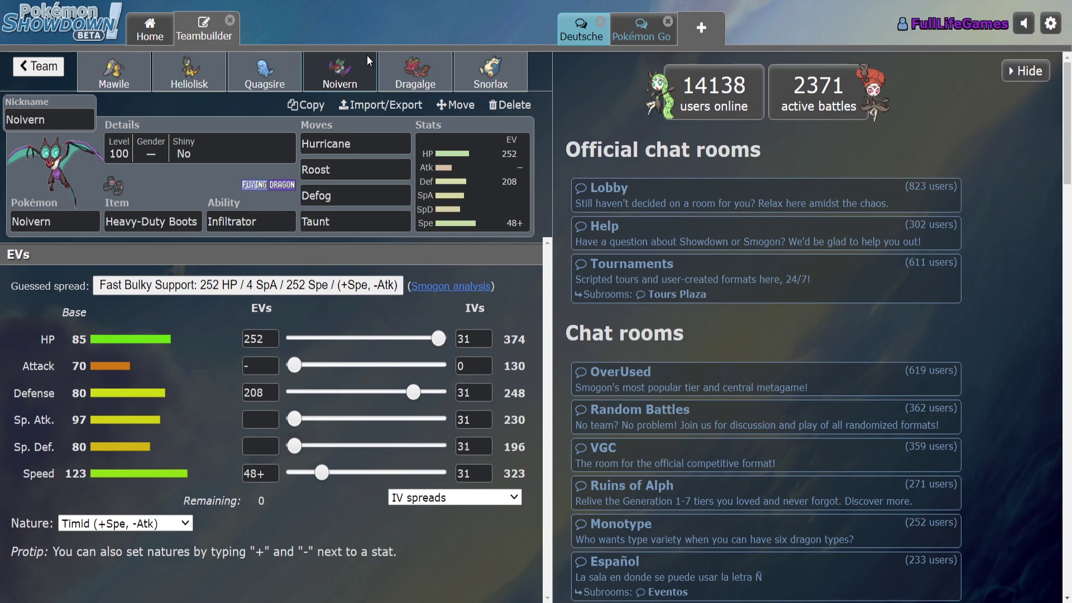
Leave the finished team, return to the team list and create a new empty team
left_click(45, 71)
left_click(44, 72)
left_click(192, 239)
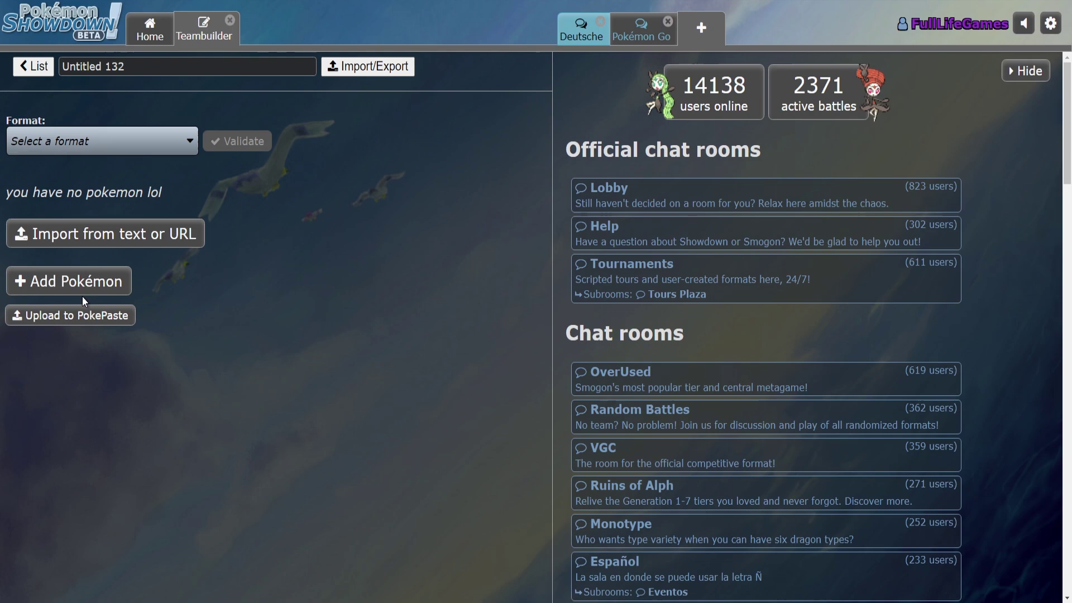
Return to the team list and delete the empty team Untitled 132
left_click(42, 69)
left_click_drag(290, 296, 287, 317)
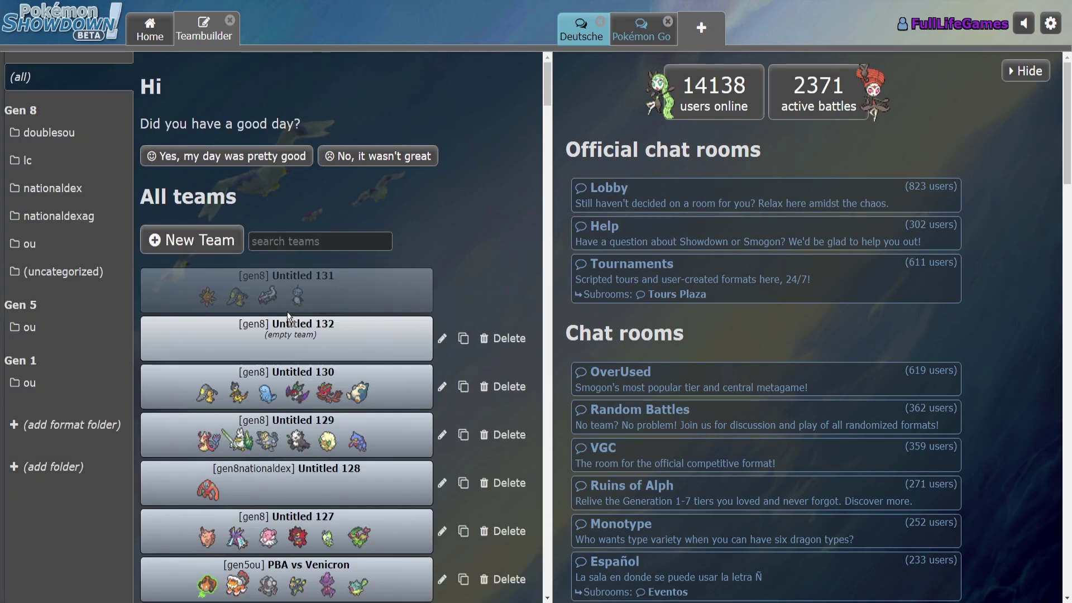
left_click(505, 289)
Open the team Untitled 131 and add Urshifu as its fifth member
left_click(288, 316)
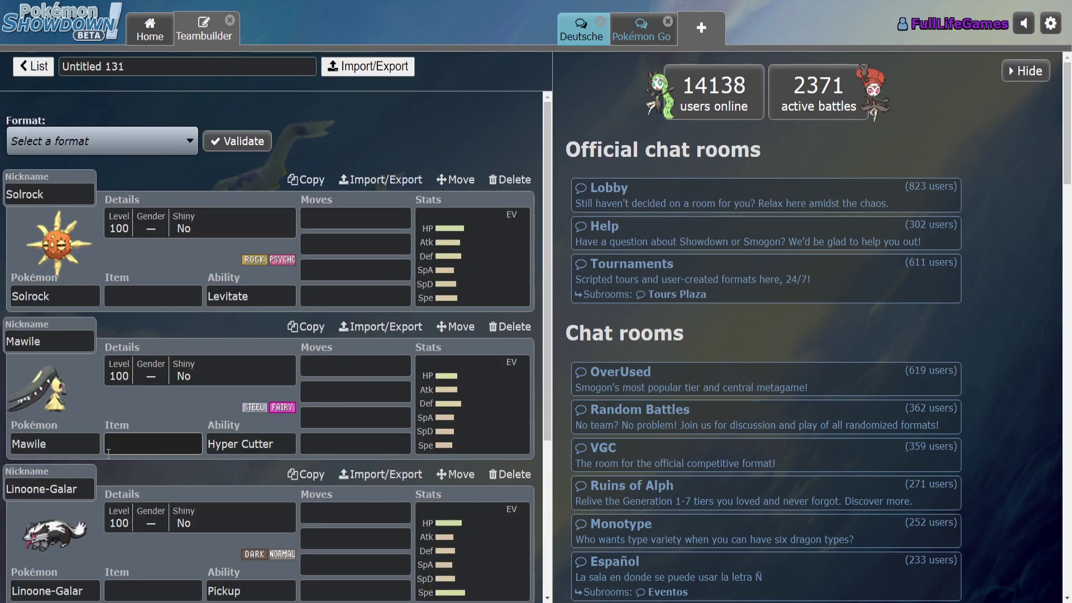
scroll(108, 454, "down", 5)
left_click(74, 549)
type("urs")
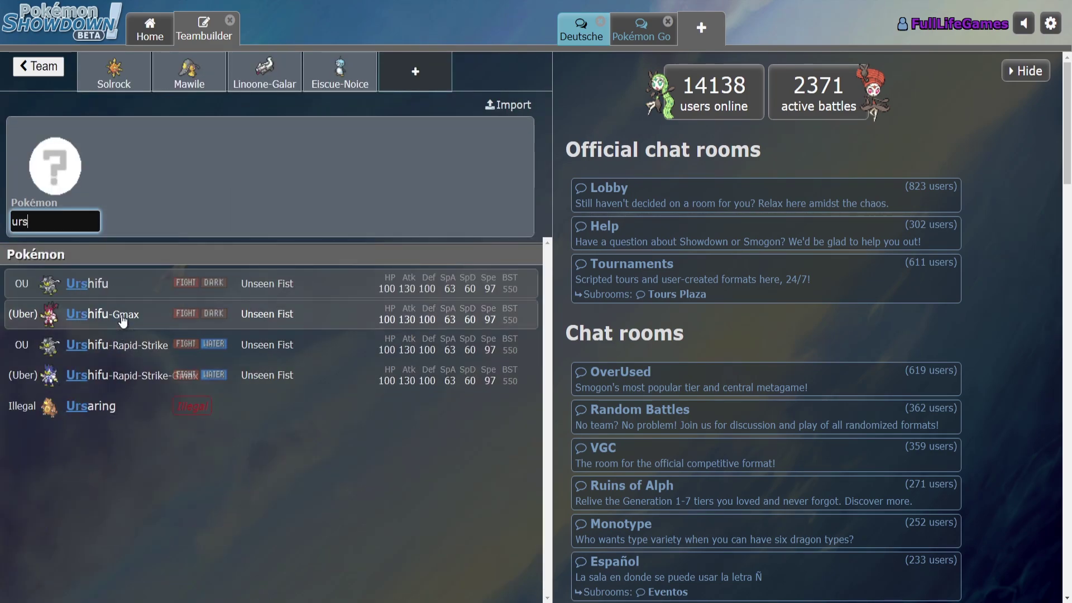
left_click(87, 284)
Change the new member's form to Urshifu-Rapid-Strike
key("ctrl+a")
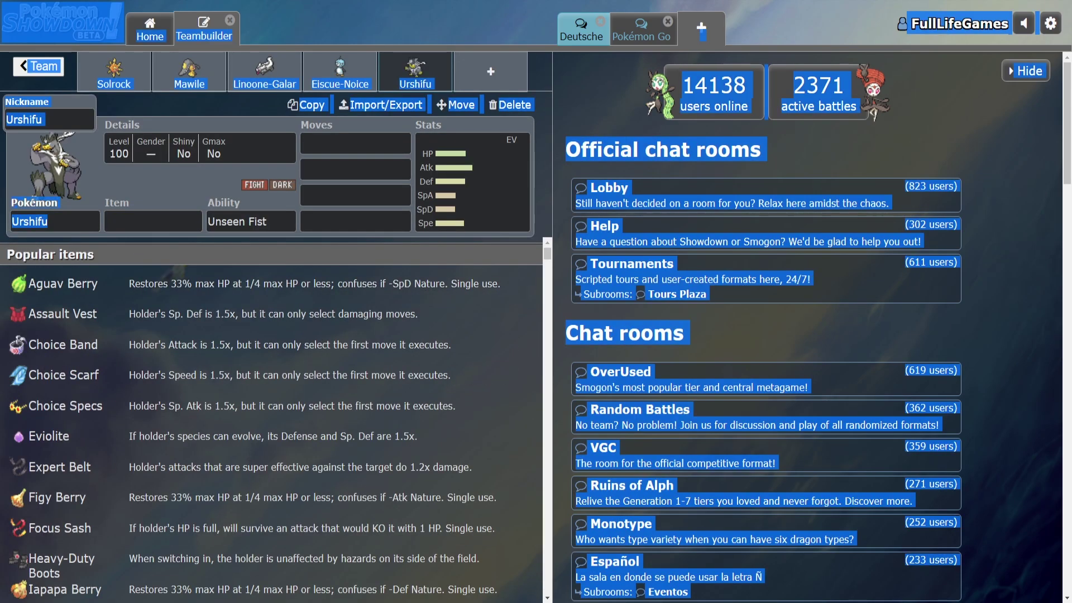
key("shift+Tab")
key("ctrl+a")
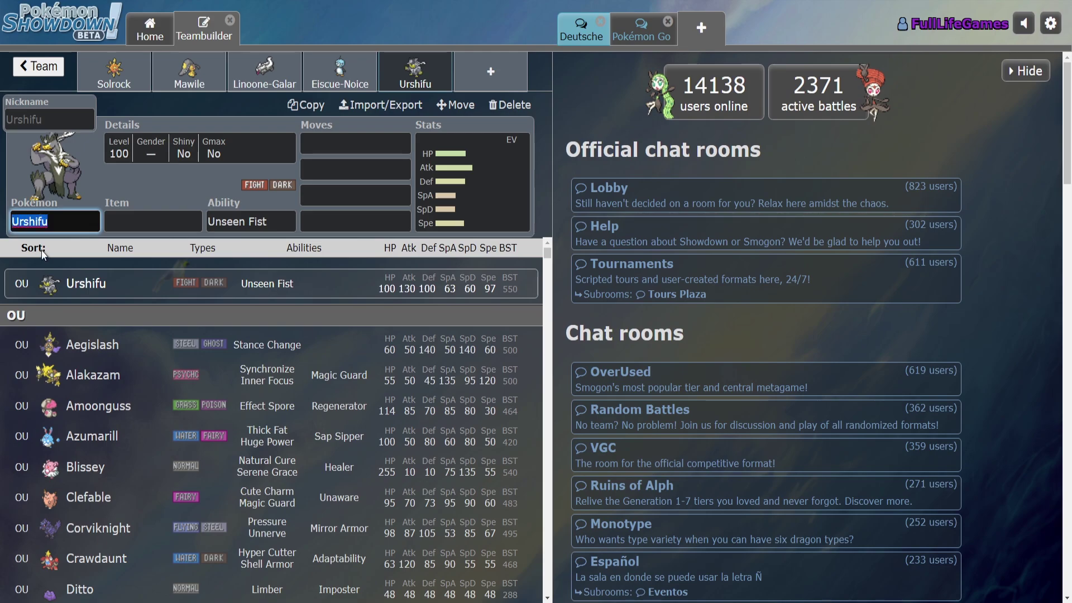
type("urs")
left_click(123, 344)
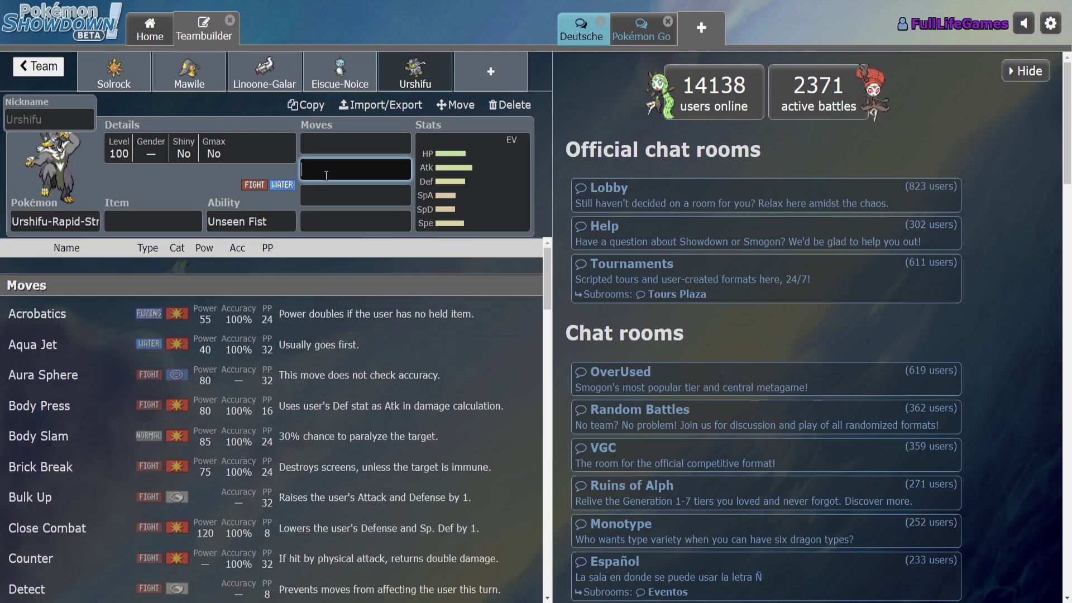
Look through the moves available to Urshifu-Rapid-Strike and go back to the team list
scroll(271, 421, "down", 3)
scroll(270, 421, "down", 5)
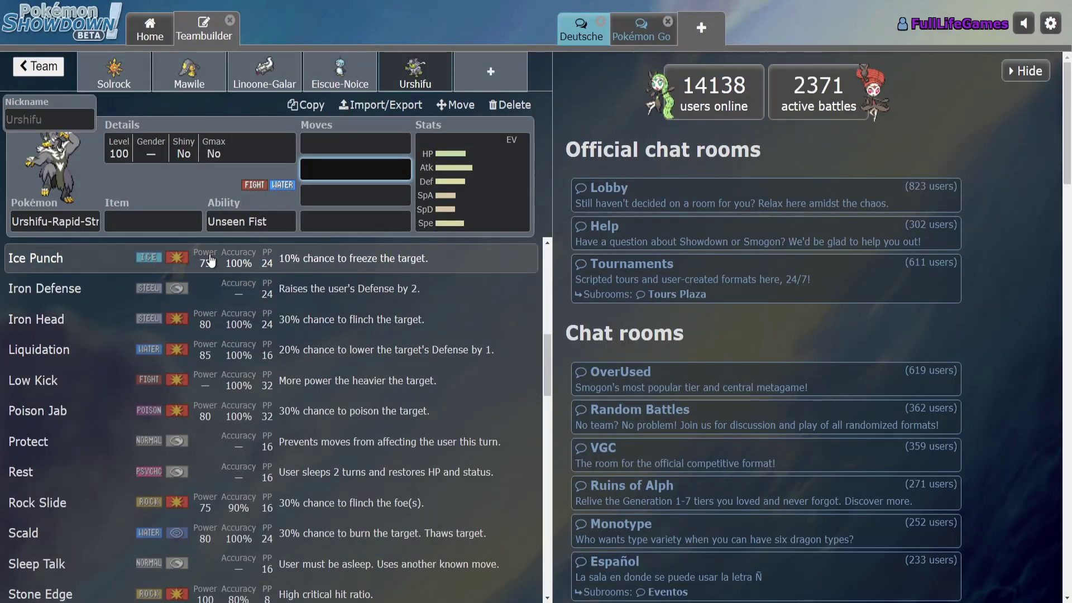
scroll(298, 341, "down", 4)
scroll(296, 351, "down", 4)
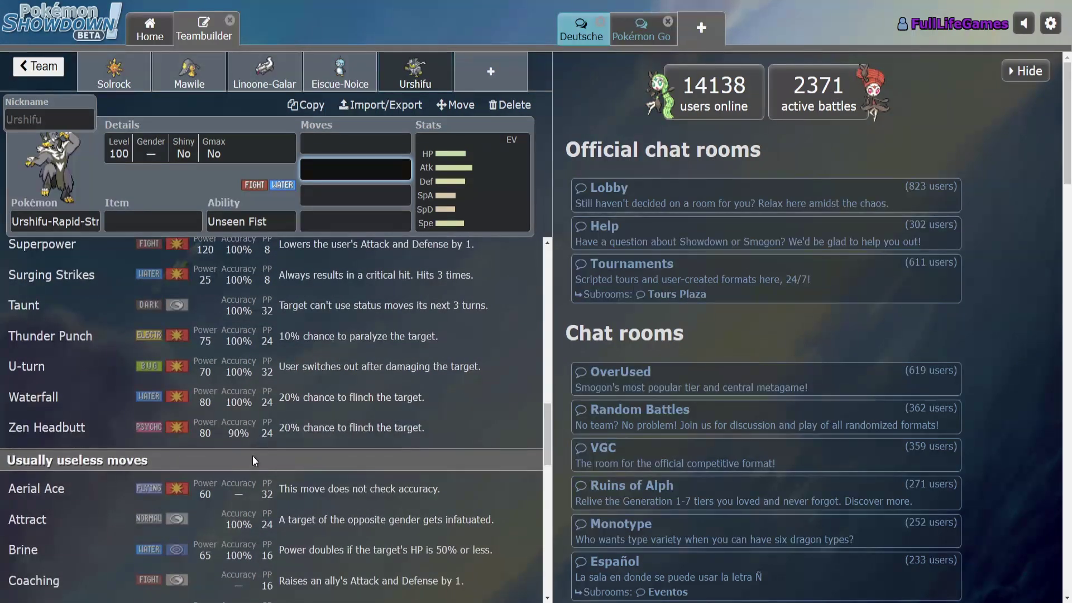
scroll(253, 455, "up", 20)
left_click(39, 67)
left_click(34, 66)
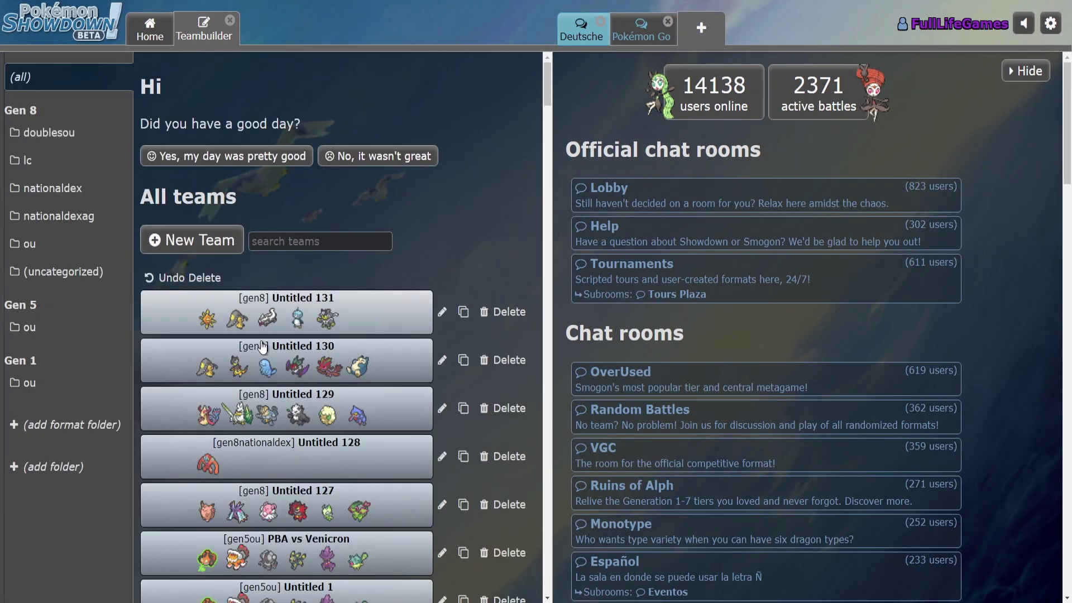
Open the team Untitled 130 and review the sets of its members from Mawile to Snorlax
left_click(290, 379)
scroll(219, 321, "down", 2)
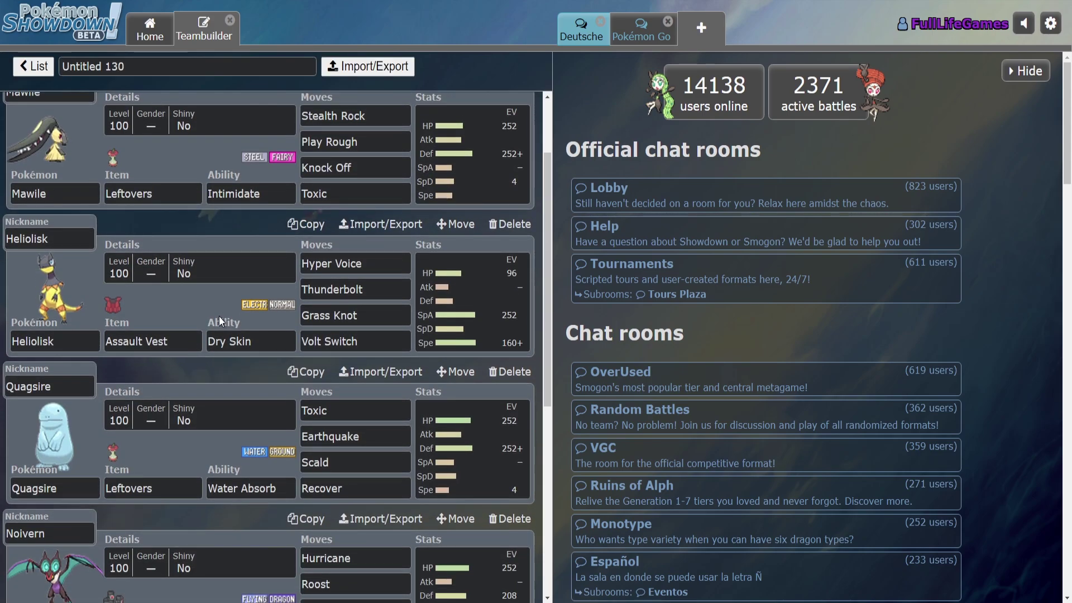
scroll(220, 321, "down", 6)
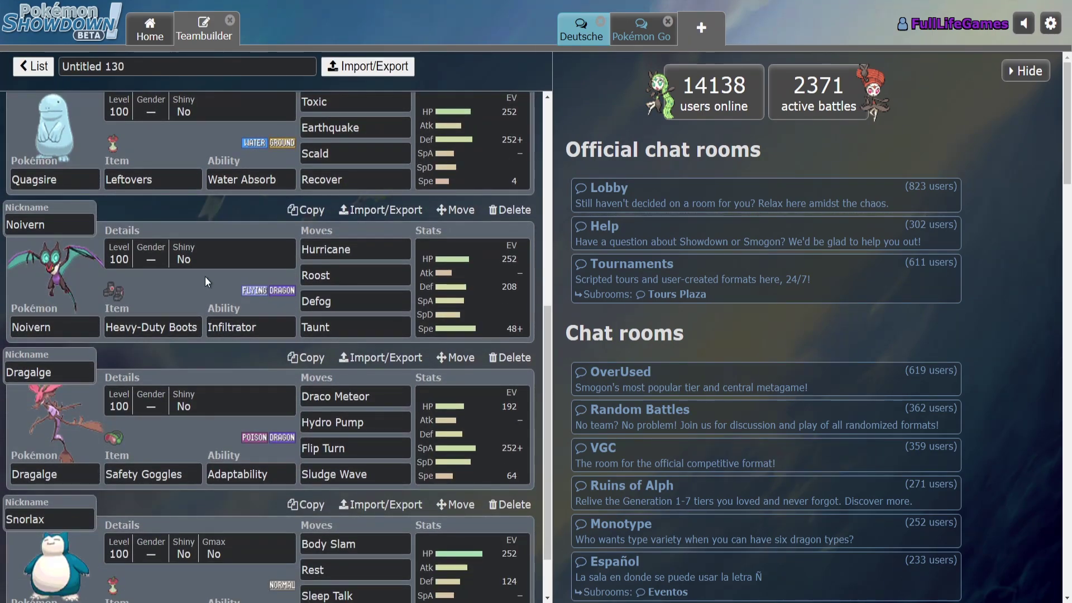
scroll(206, 277, "down", 1)
scroll(206, 276, "up", 4)
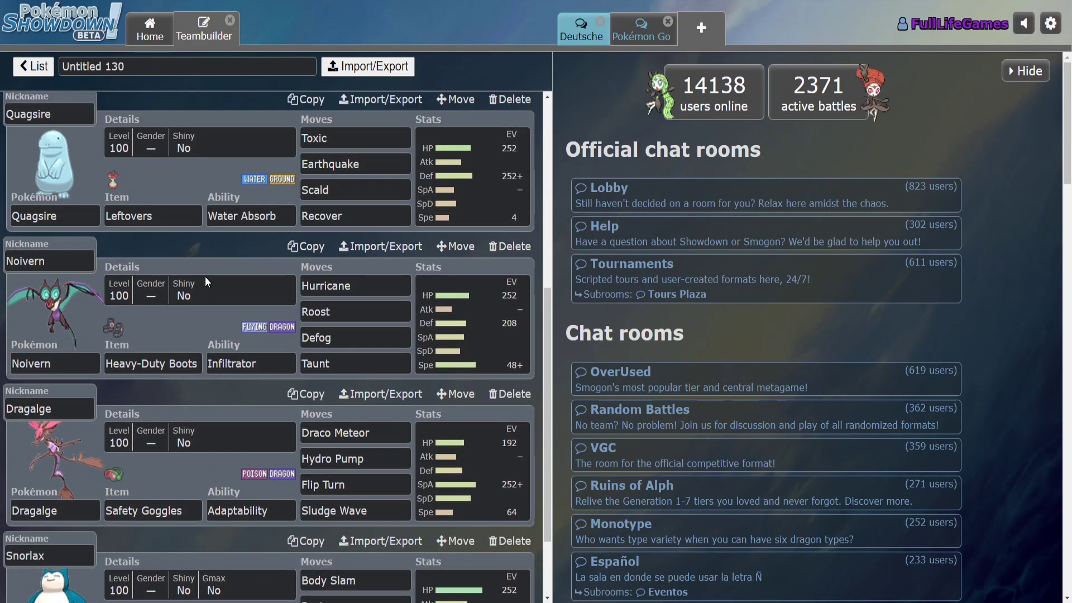
scroll(205, 277, "down", 2)
Check the ability options of Noivern, Quagsire, Heliolisk and Mawile one after another
left_click(234, 363)
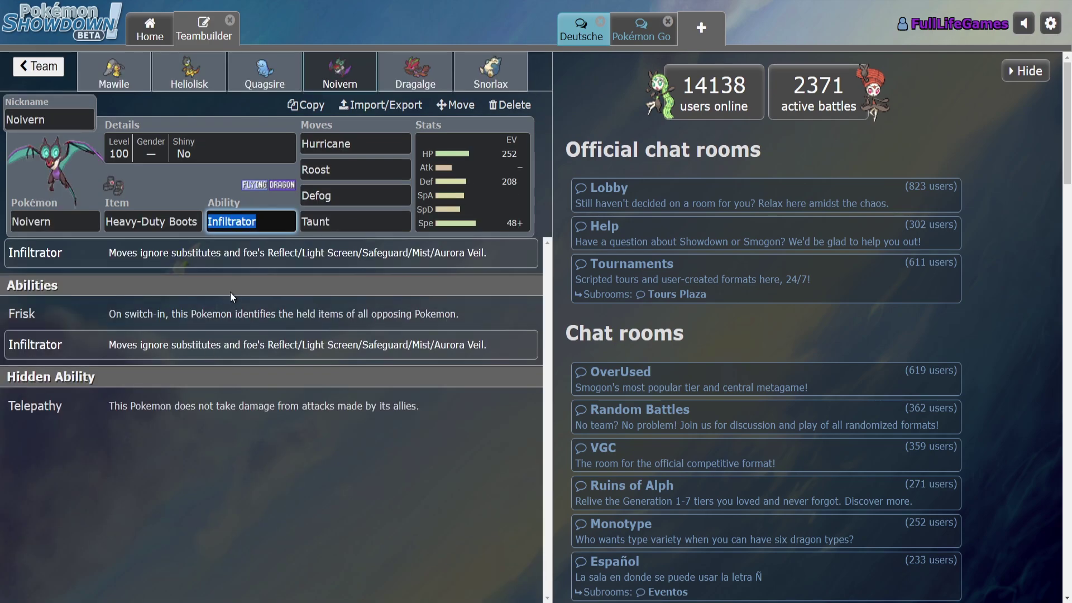
left_click(288, 77)
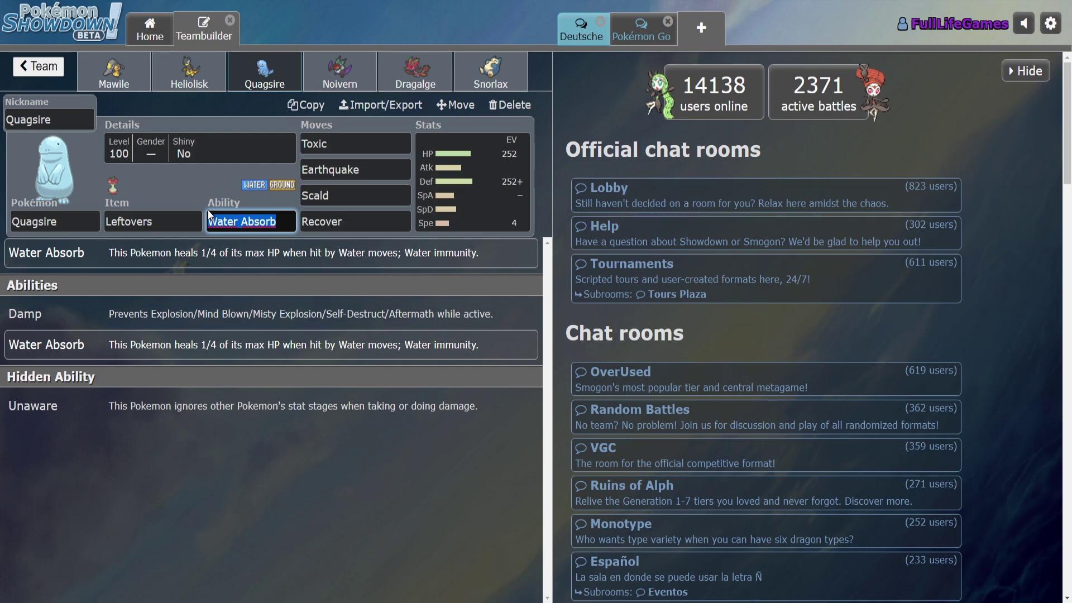
left_click(205, 85)
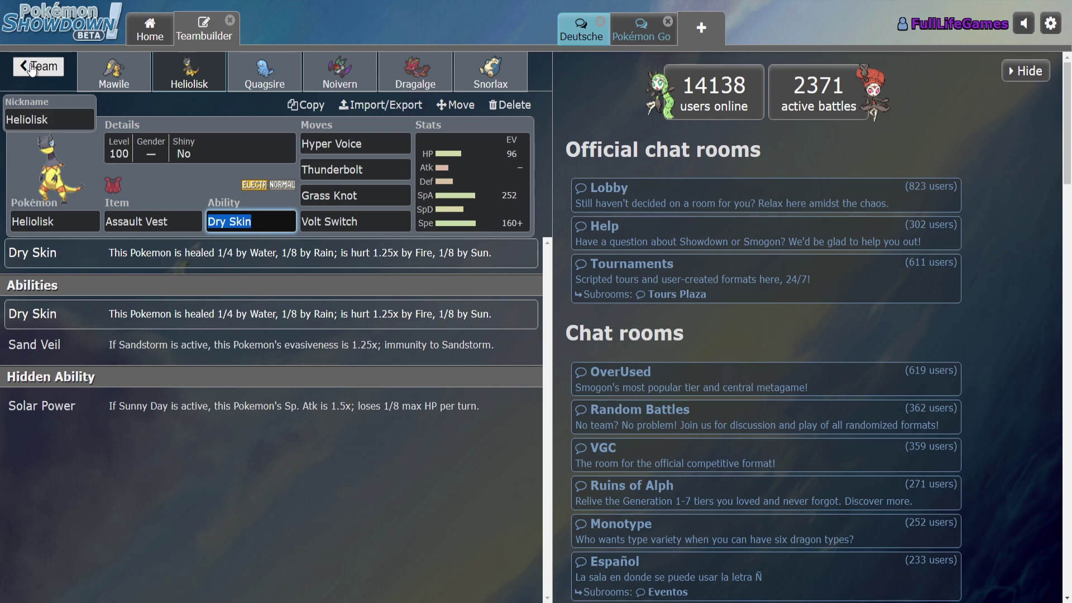
left_click(119, 84)
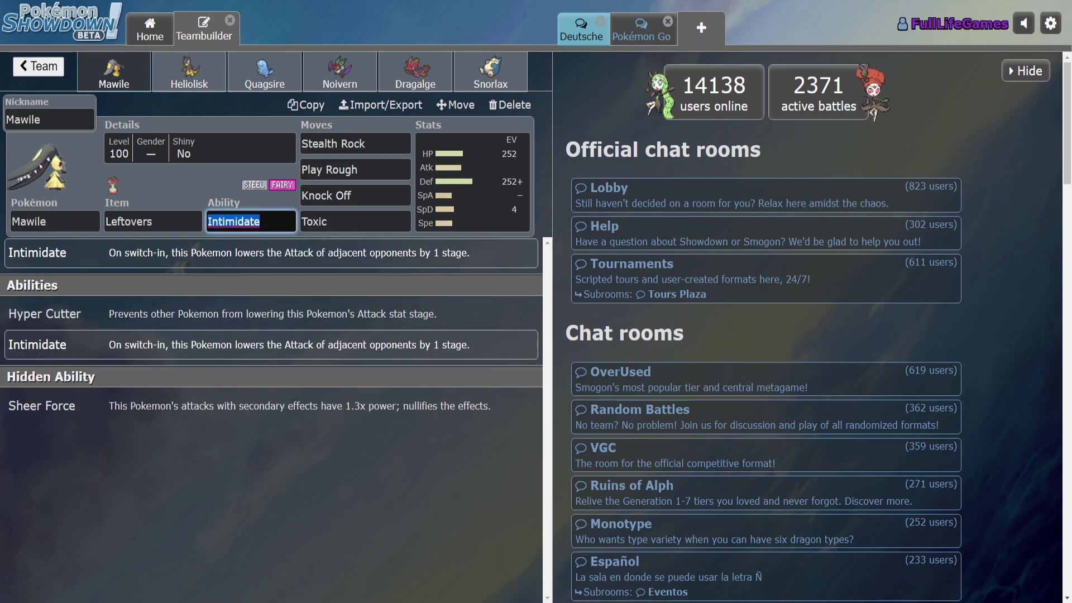